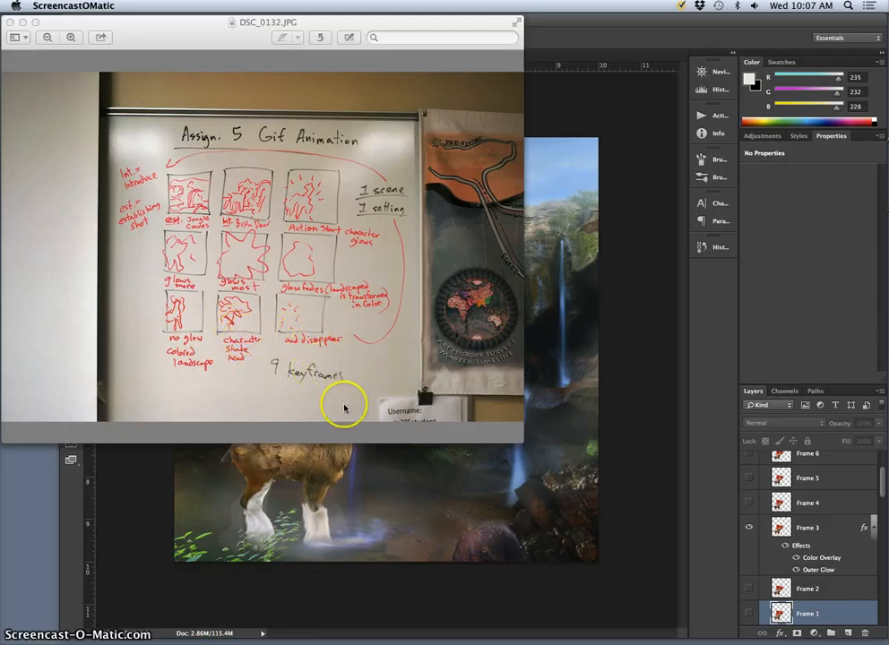
- Switch from the storyboard photo to the Photoshop document and open the Timeline for its frame animation
click(551, 125)
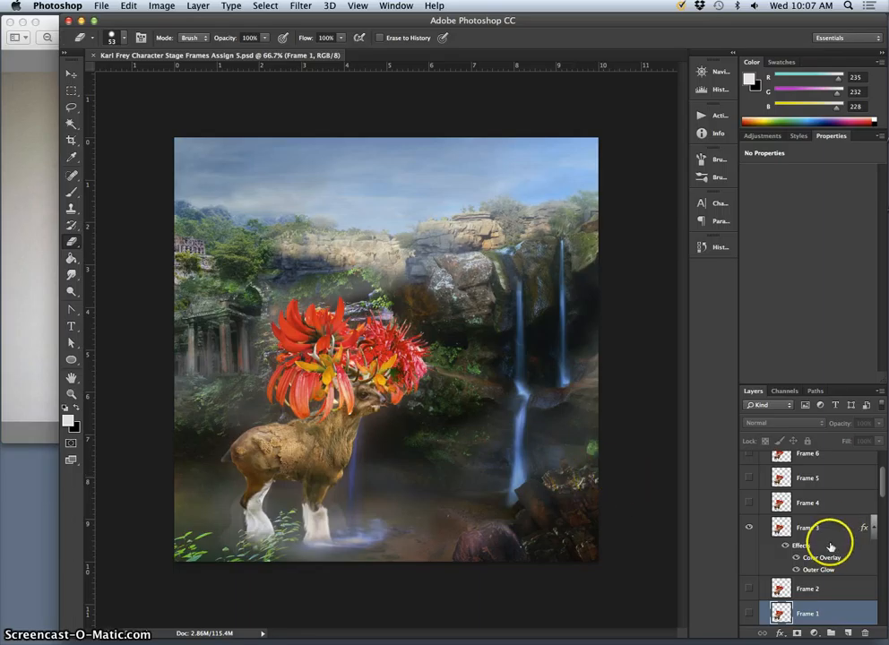
scroll(828, 539, down, 3)
scroll(821, 544, up, 5)
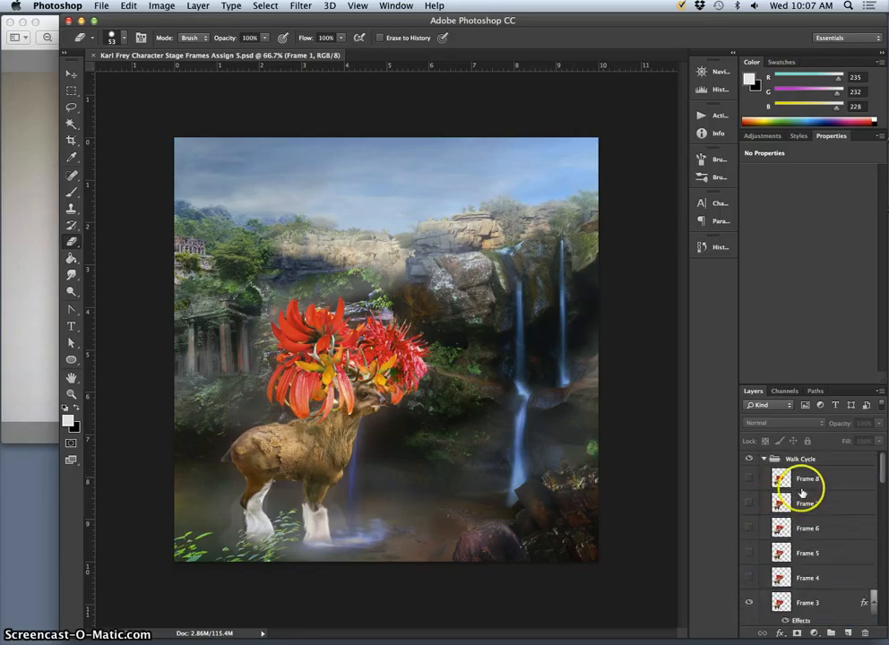
scroll(802, 567, down, 8)
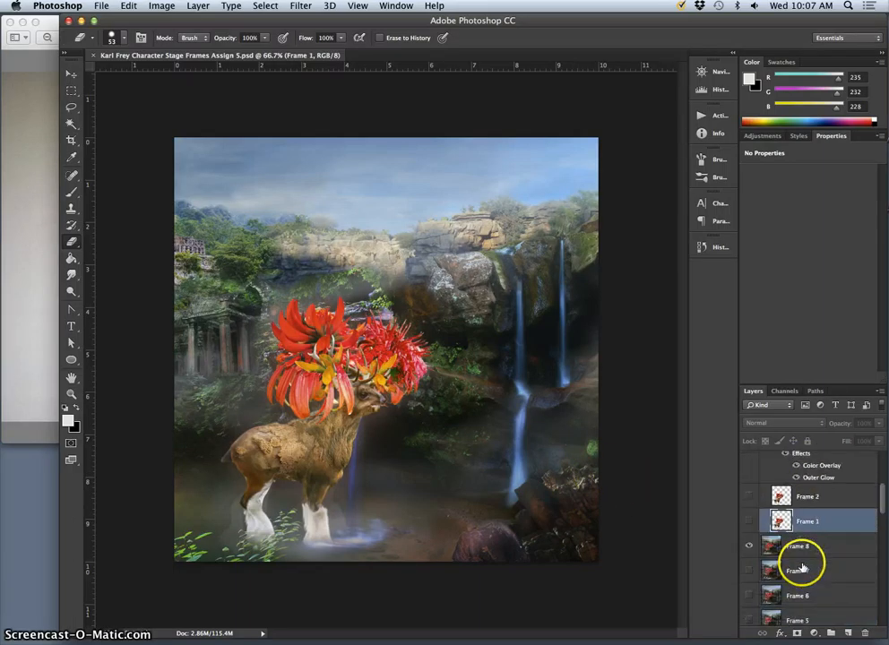
shift+click(767, 484)
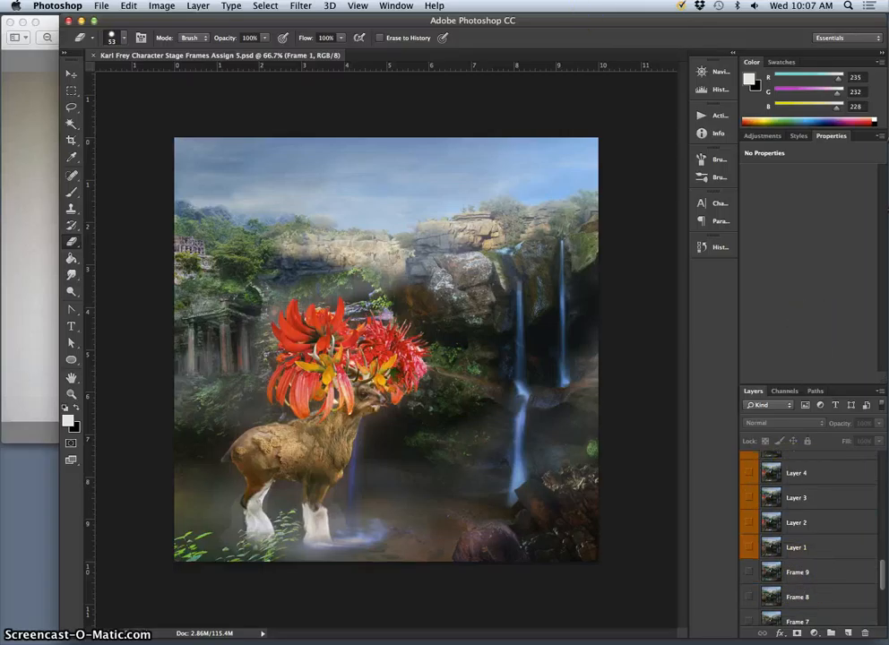
click(394, 6)
click(403, 363)
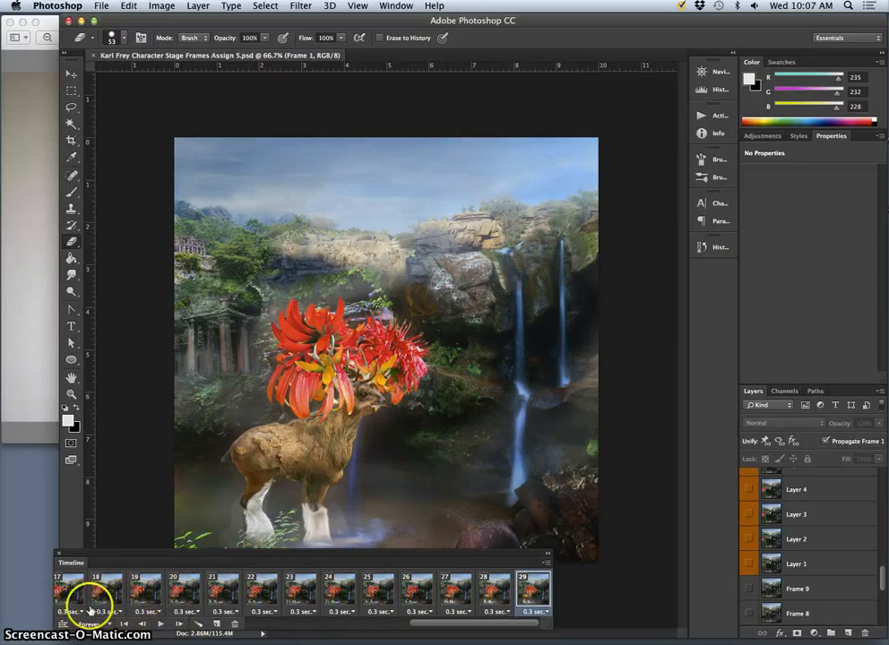
- Preview the frame animation, moving the Timeline lower to uncover more of the artwork, and stop playback
click(160, 623)
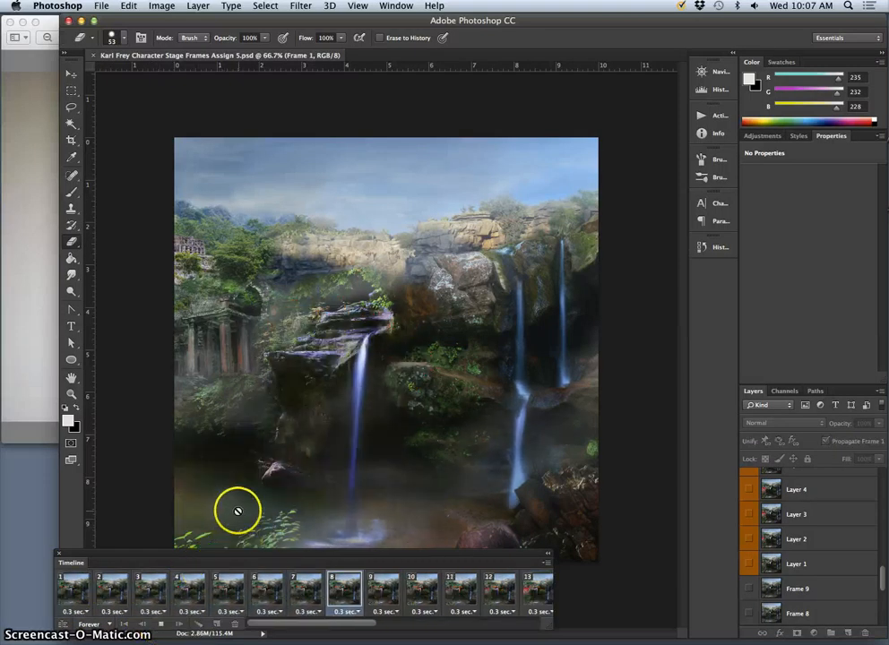
drag(296, 552, 315, 560)
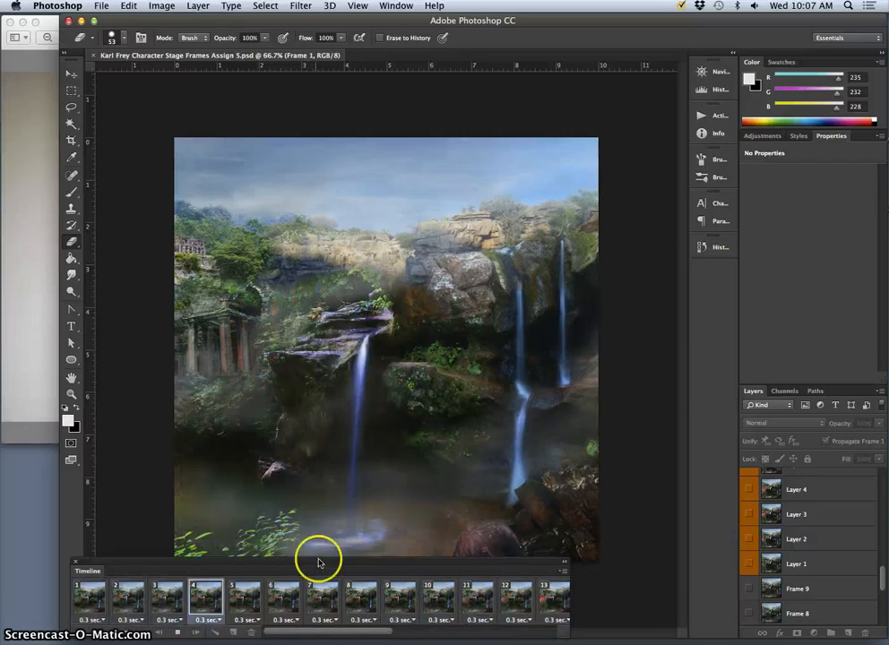
click(178, 633)
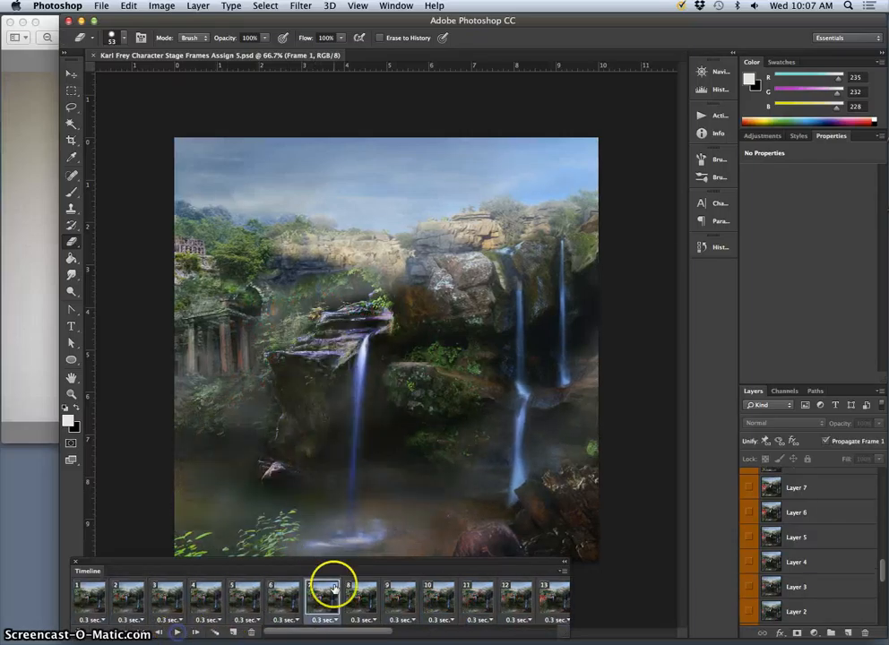
- Step through animation frames 9 to 22 to examine how the flower-headed deer enters the waterfall scene
click(432, 597)
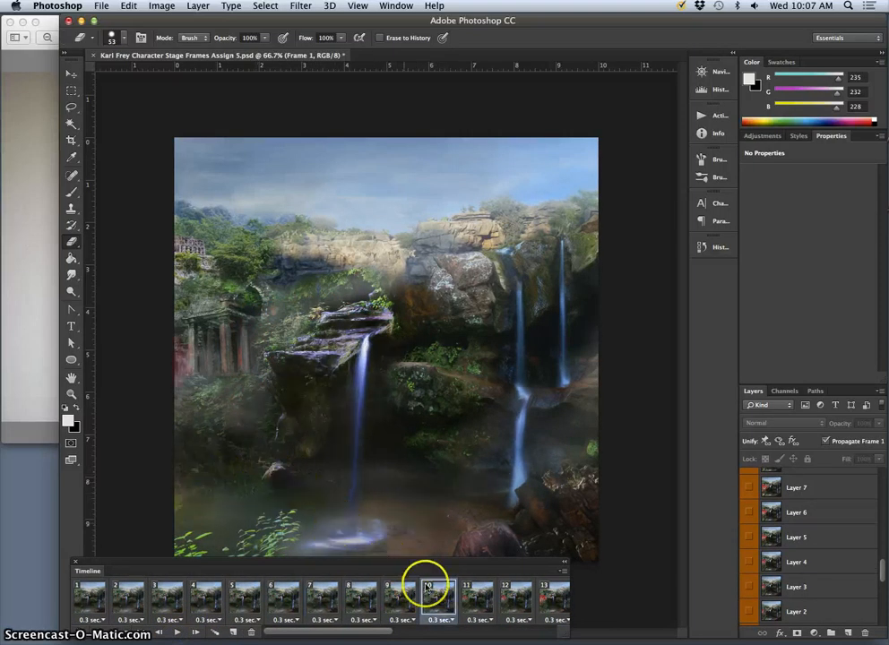
click(410, 607)
click(432, 606)
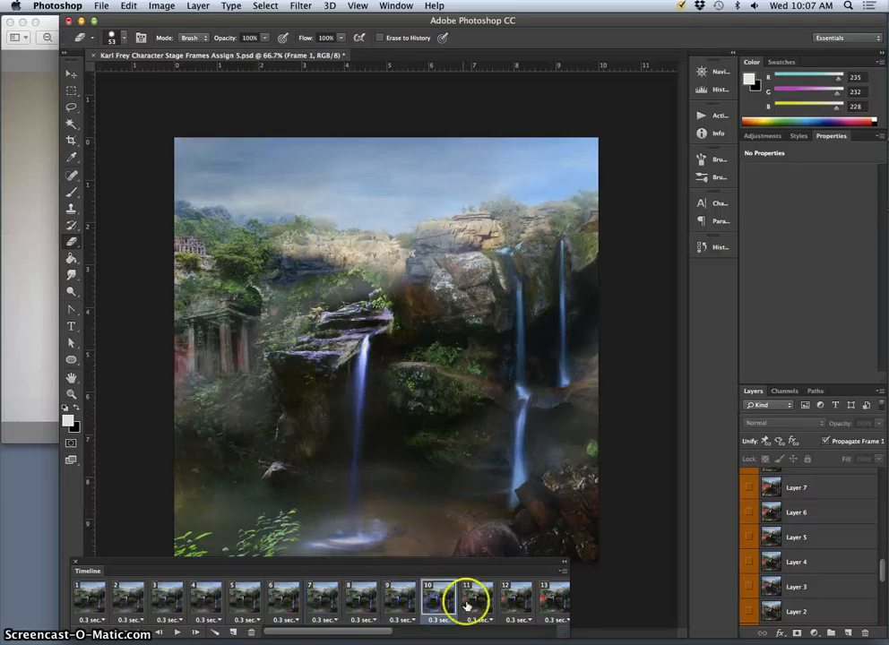
click(472, 605)
click(507, 598)
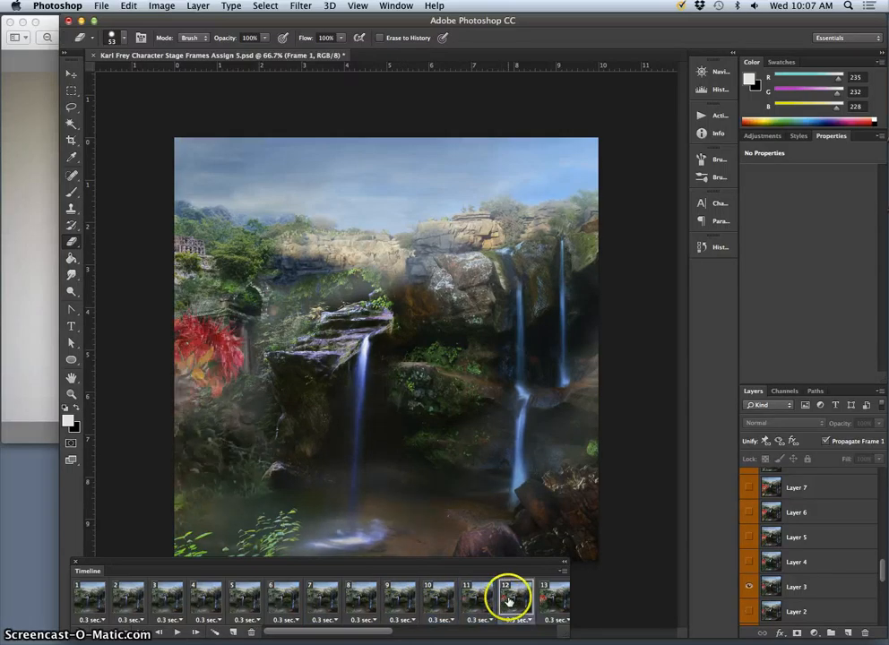
click(440, 601)
click(459, 603)
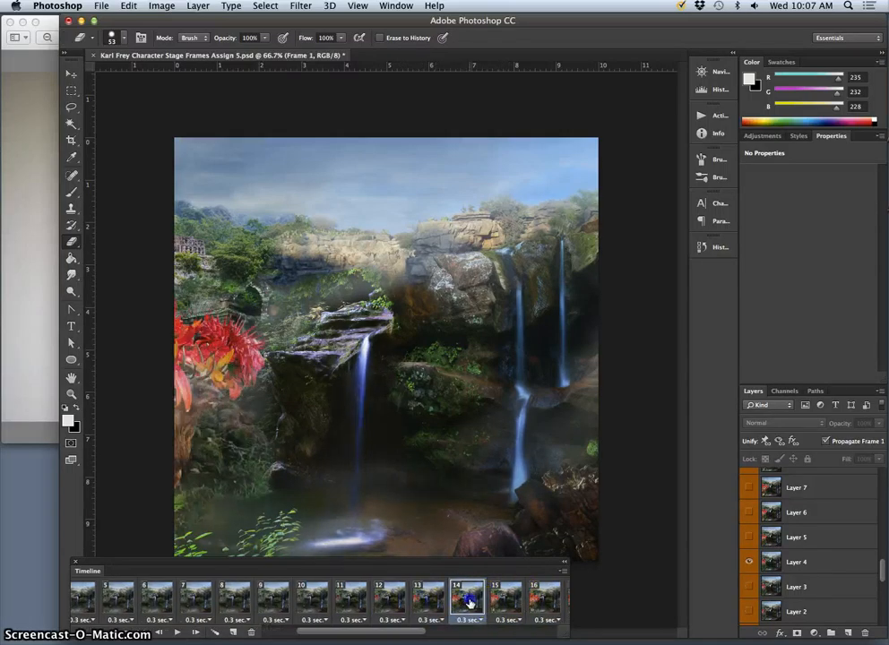
click(507, 597)
click(535, 600)
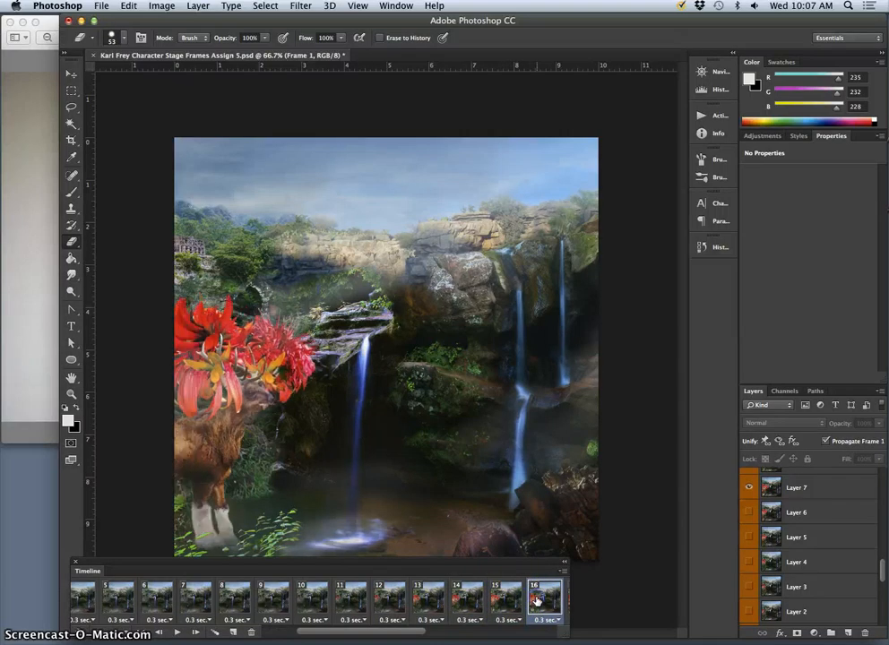
click(535, 602)
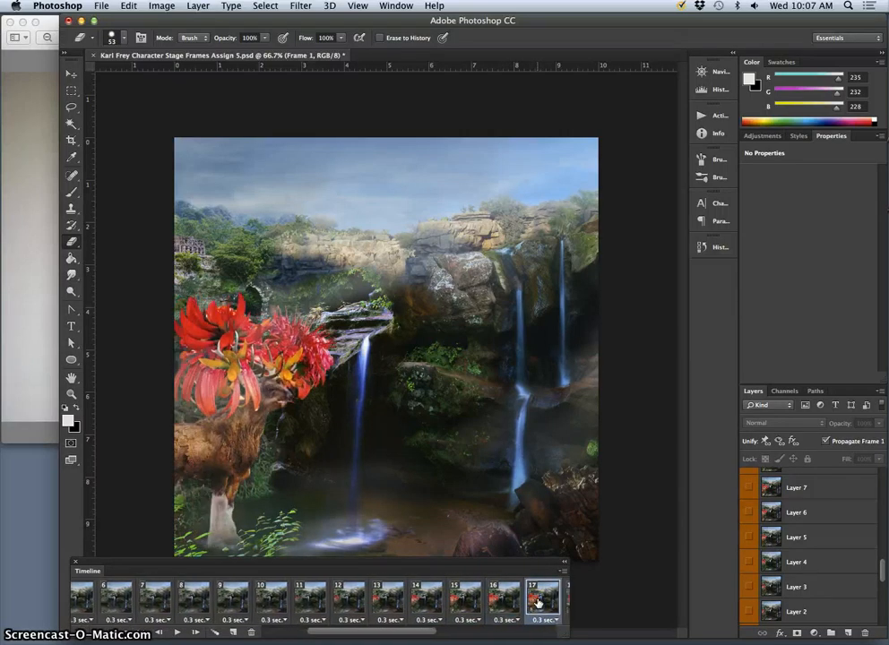
scroll(535, 603, right, 6)
click(346, 609)
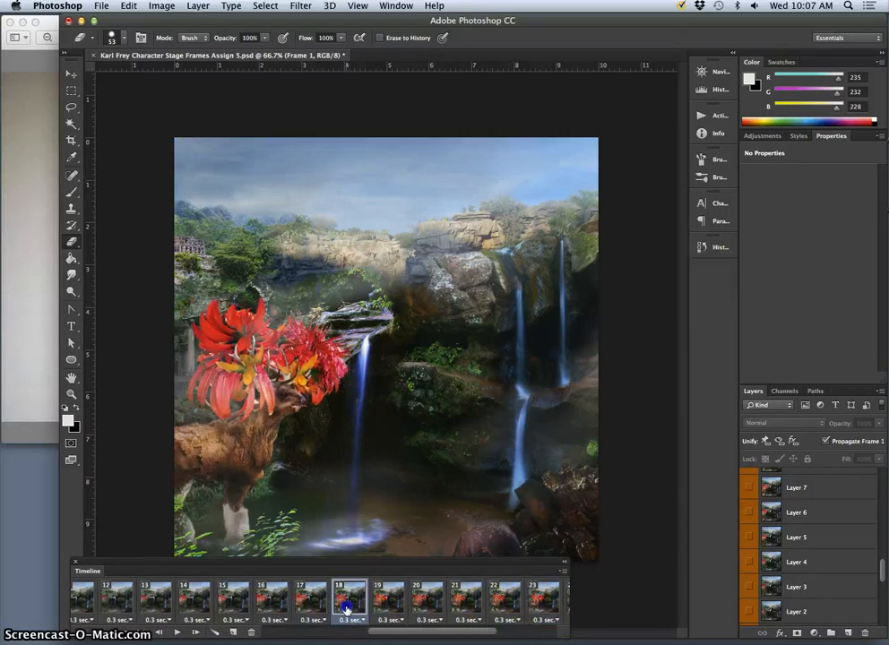
click(395, 609)
click(435, 604)
click(458, 605)
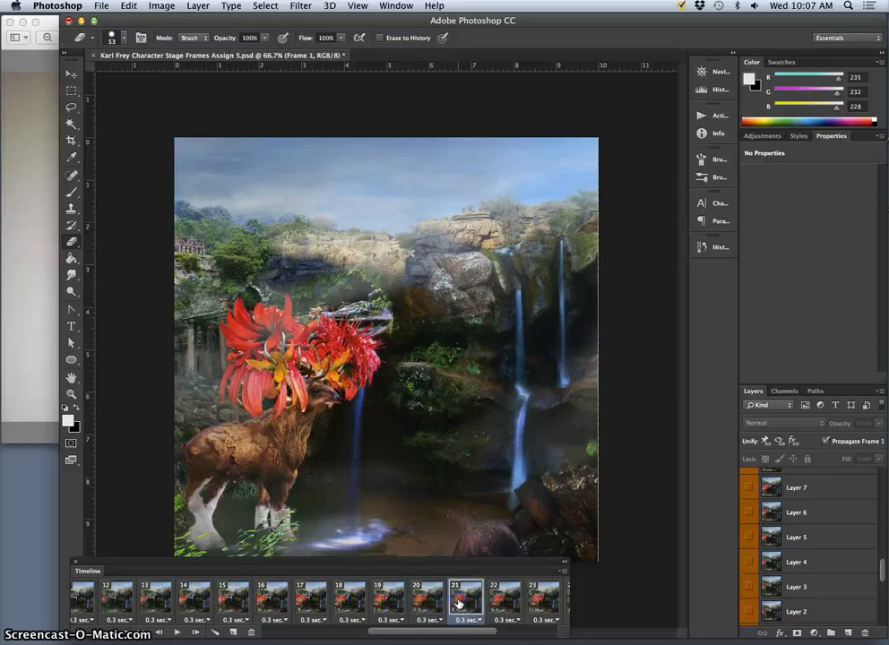
click(492, 604)
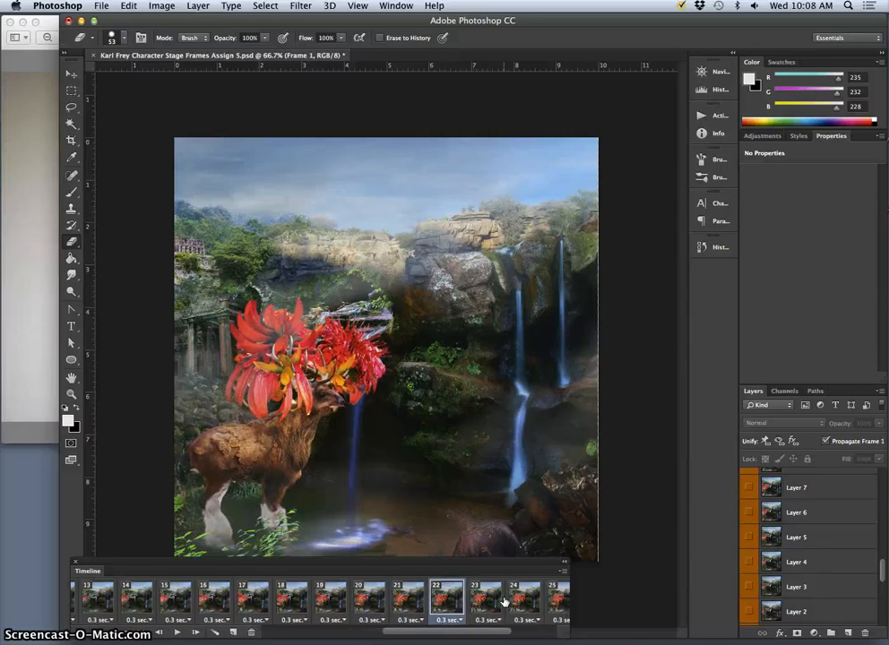
- Compare frames 22, 23 and 24 back and forth to examine the deer's leg positions in the walk
click(503, 602)
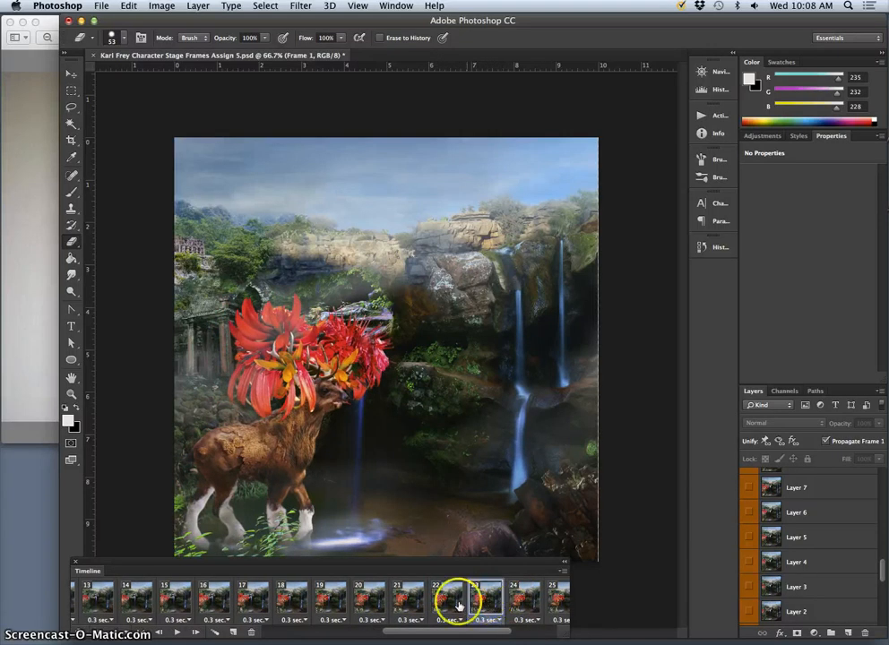
click(448, 604)
click(478, 605)
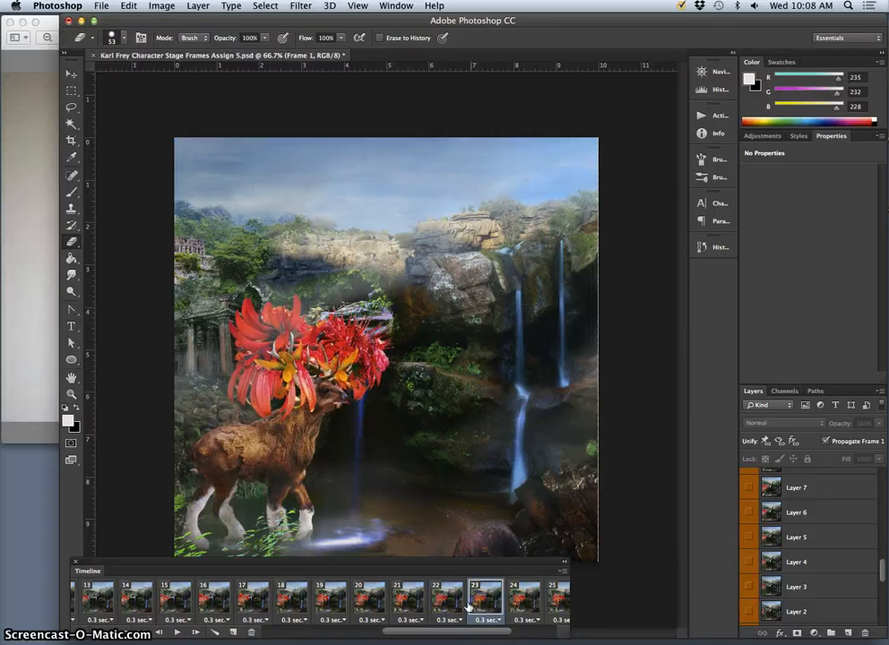
click(475, 605)
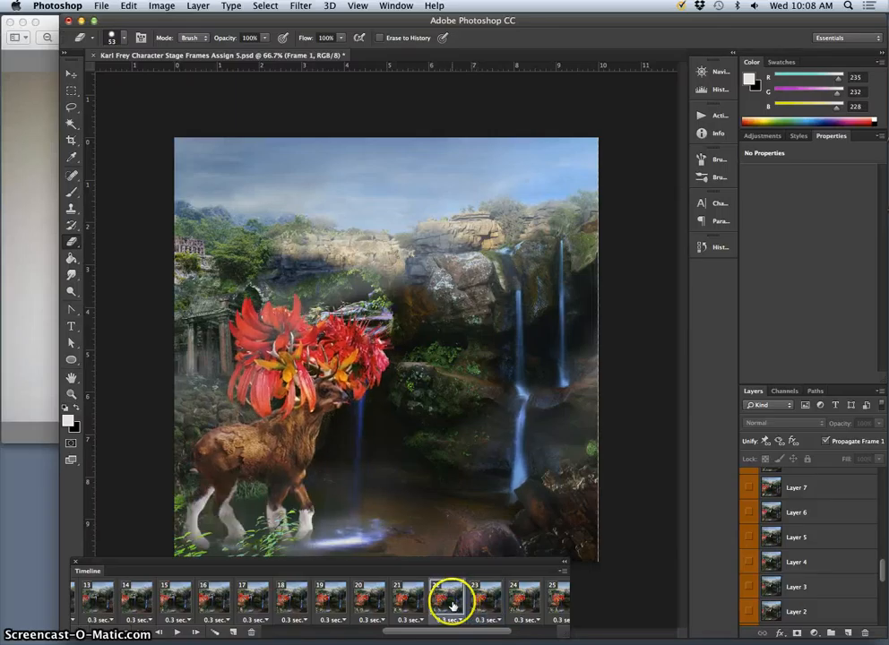
click(470, 607)
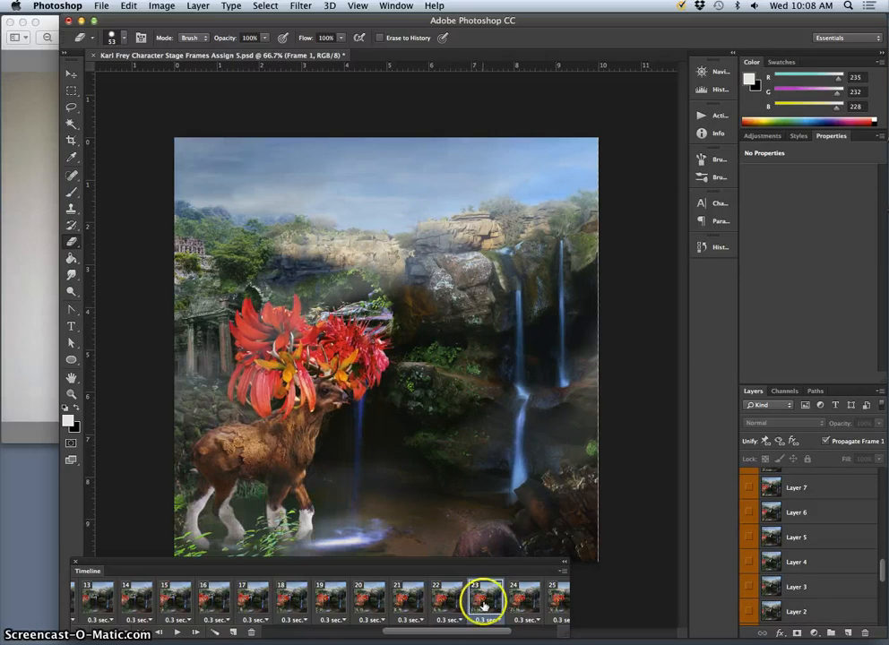
click(518, 598)
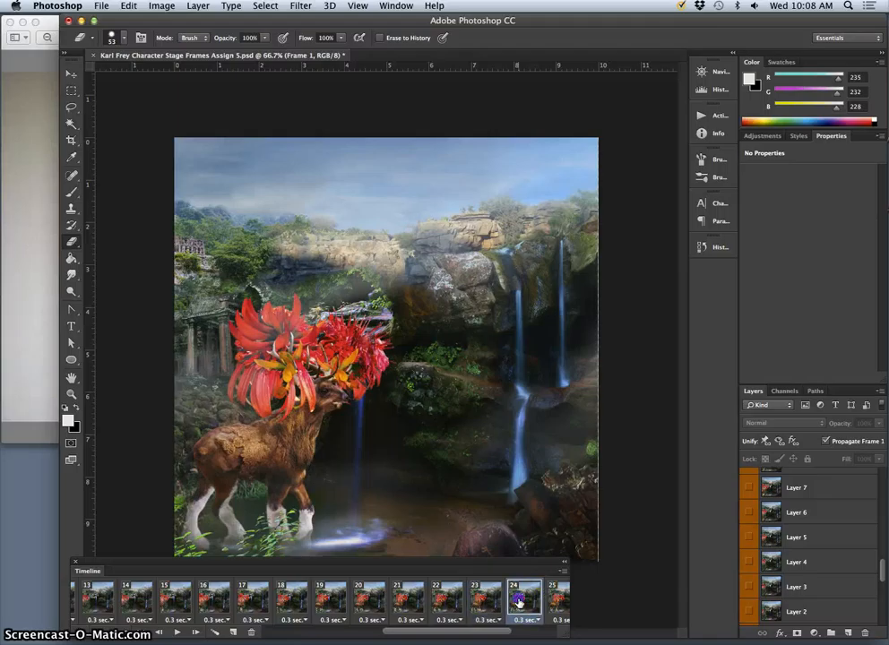
click(488, 602)
click(453, 607)
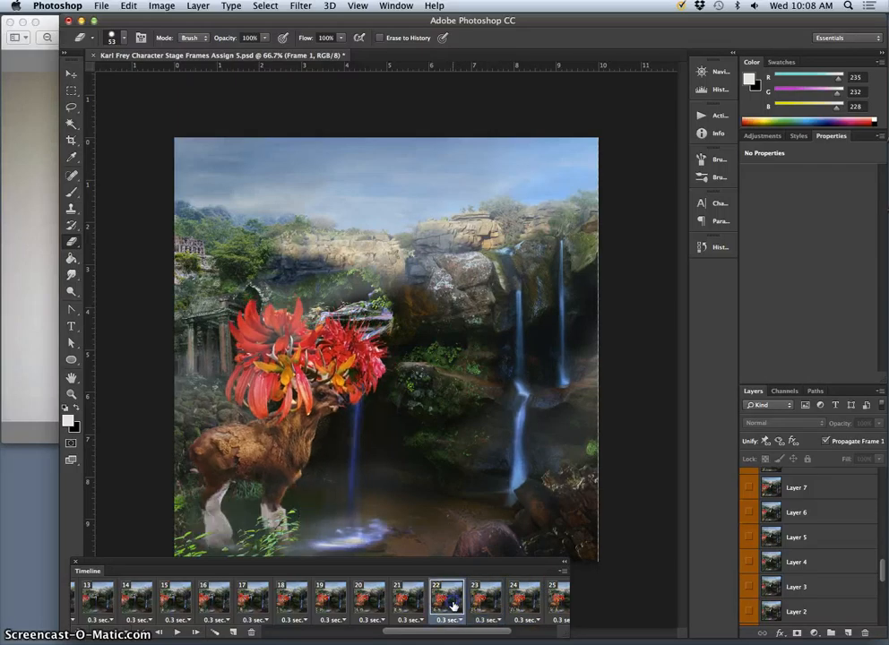
click(485, 603)
click(516, 602)
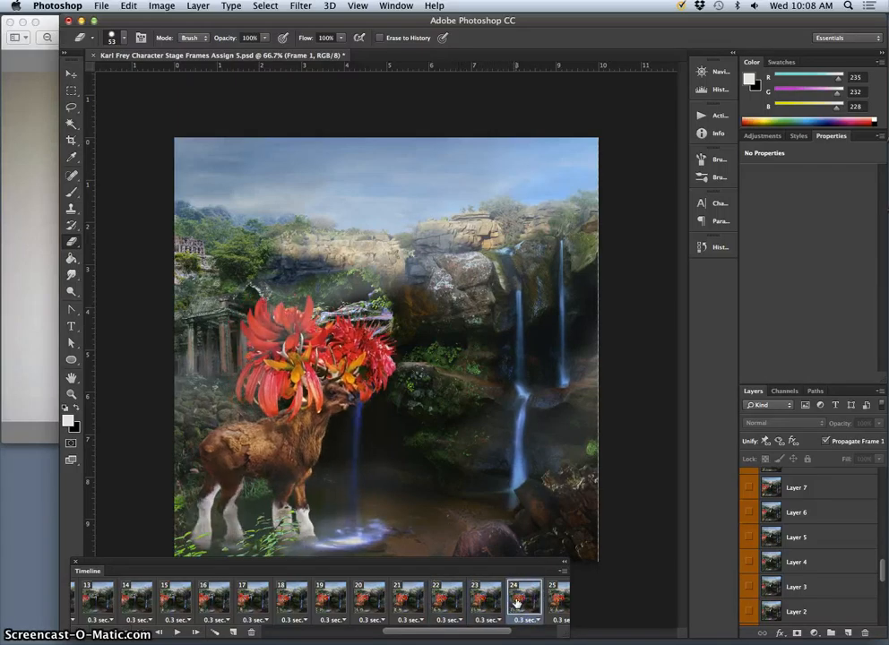
- Delete frame 23 from the animation timeline
click(448, 604)
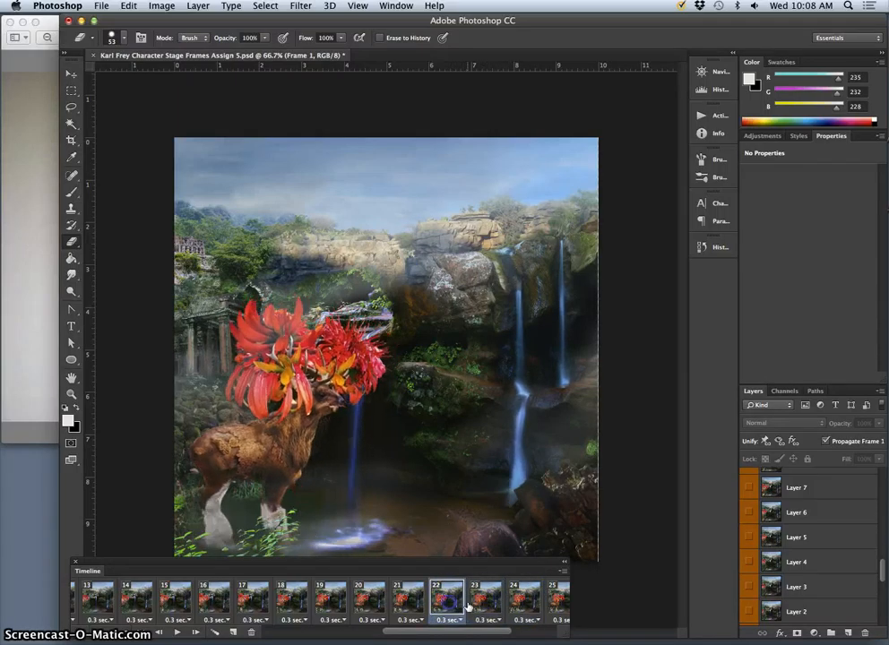
click(479, 607)
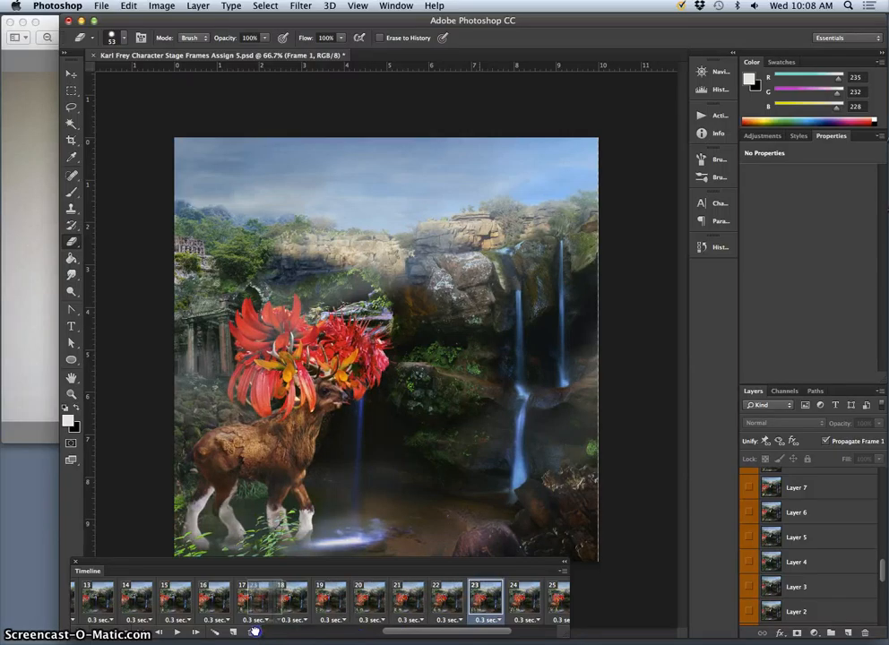
click(456, 619)
- Step through frames 23 to 27, comparing frames 25 and 26 to examine the transition in the deer's walk
click(486, 600)
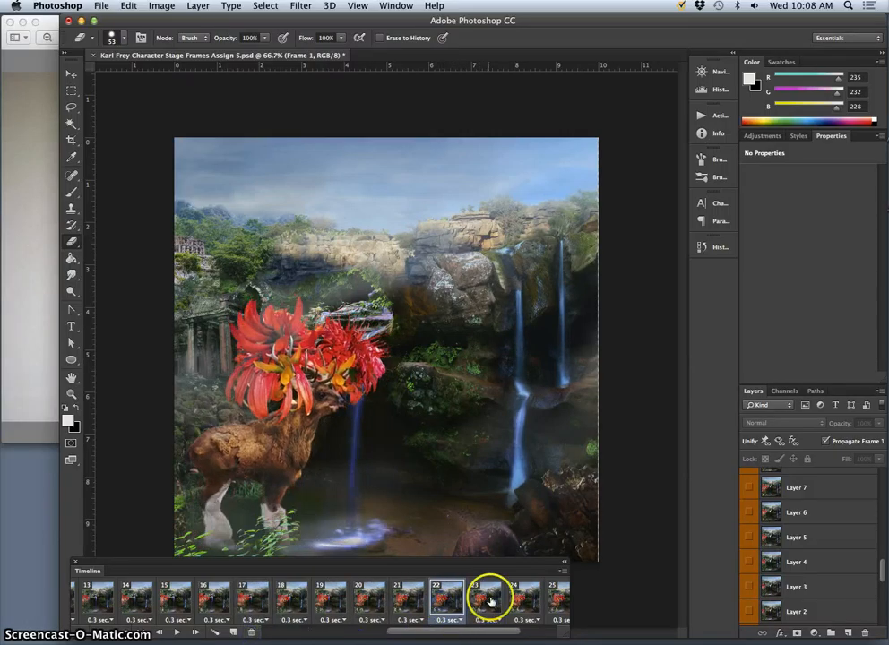
click(526, 602)
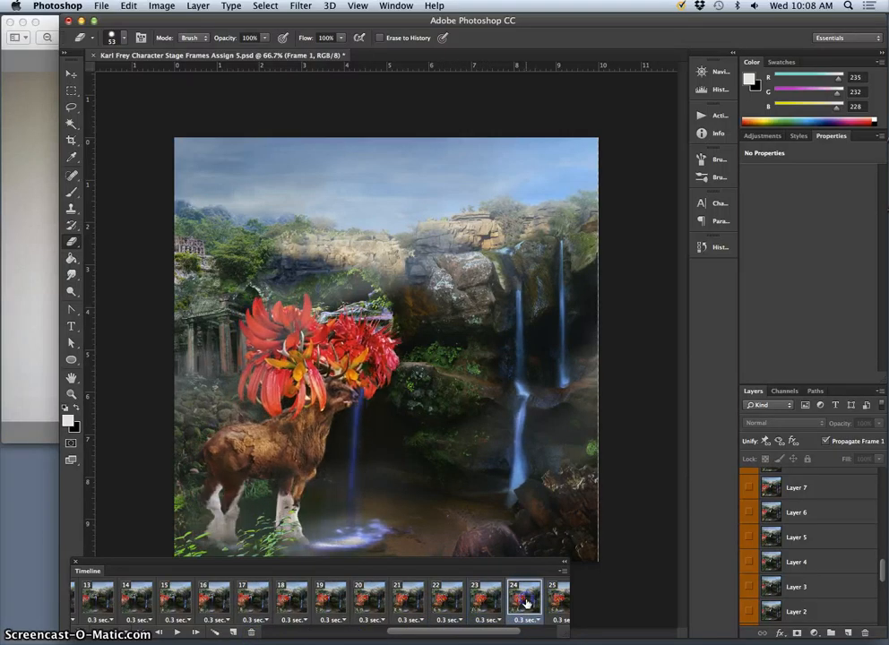
click(555, 601)
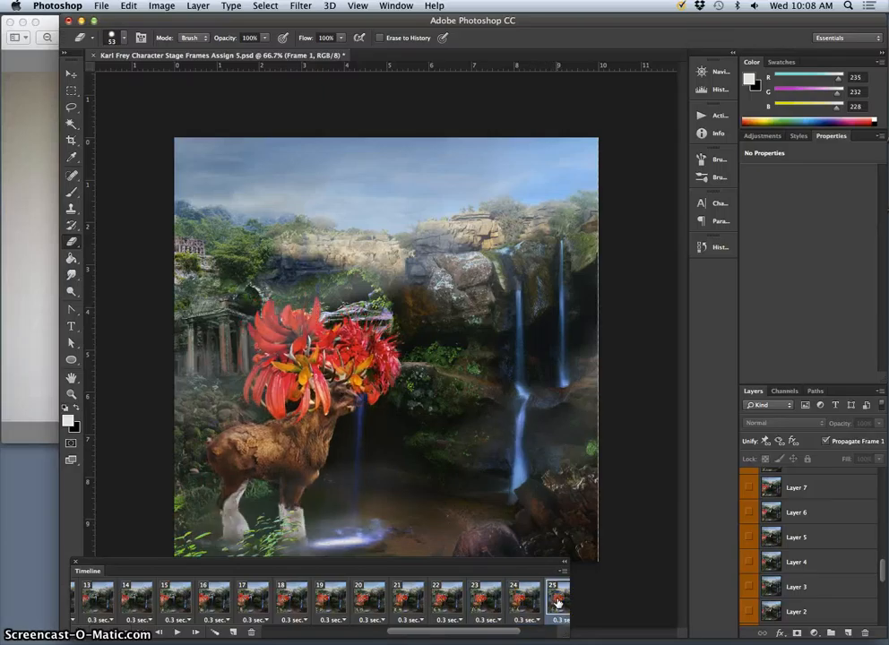
scroll(551, 601, right, 1)
click(543, 602)
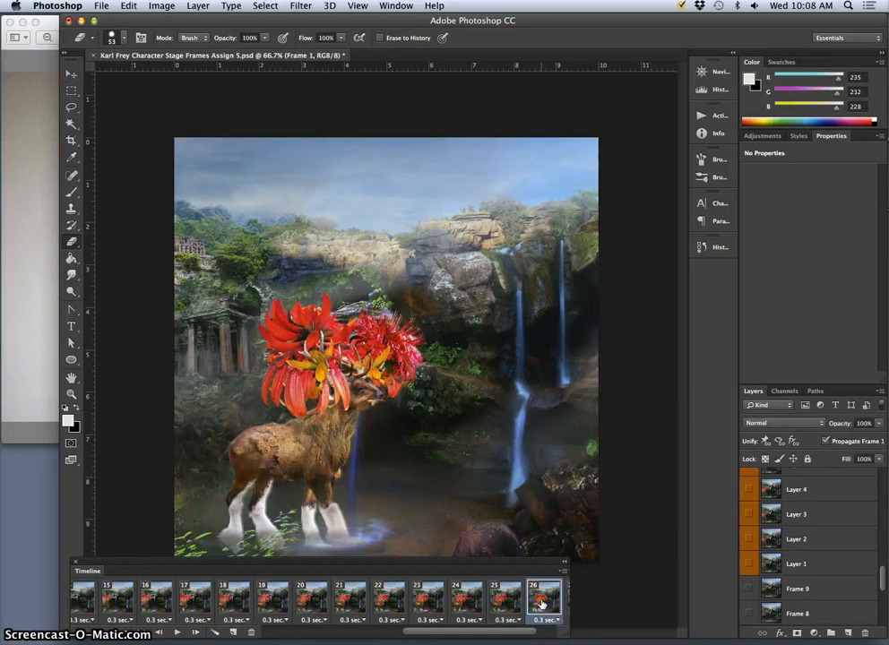
scroll(541, 606, right, 1)
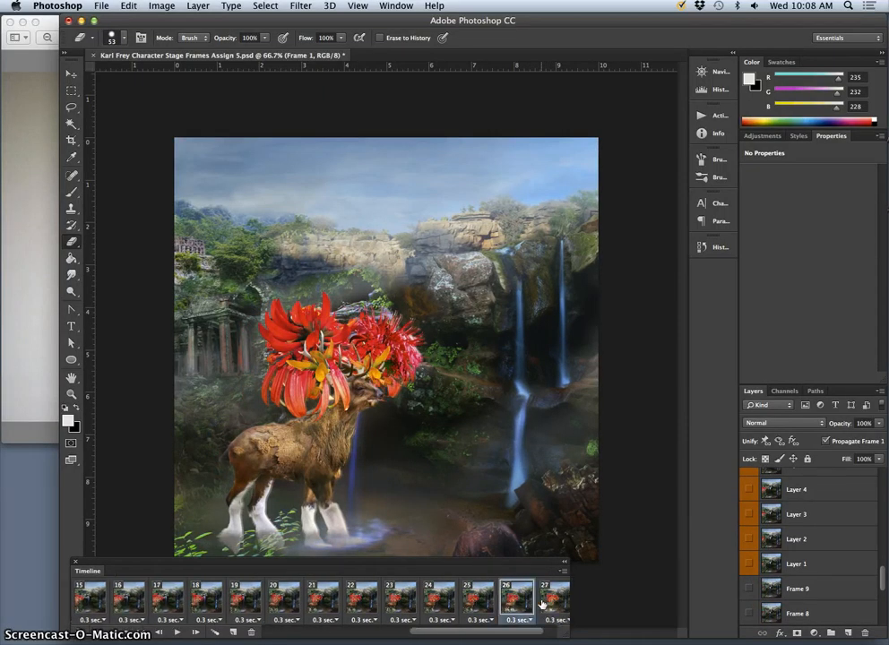
click(476, 606)
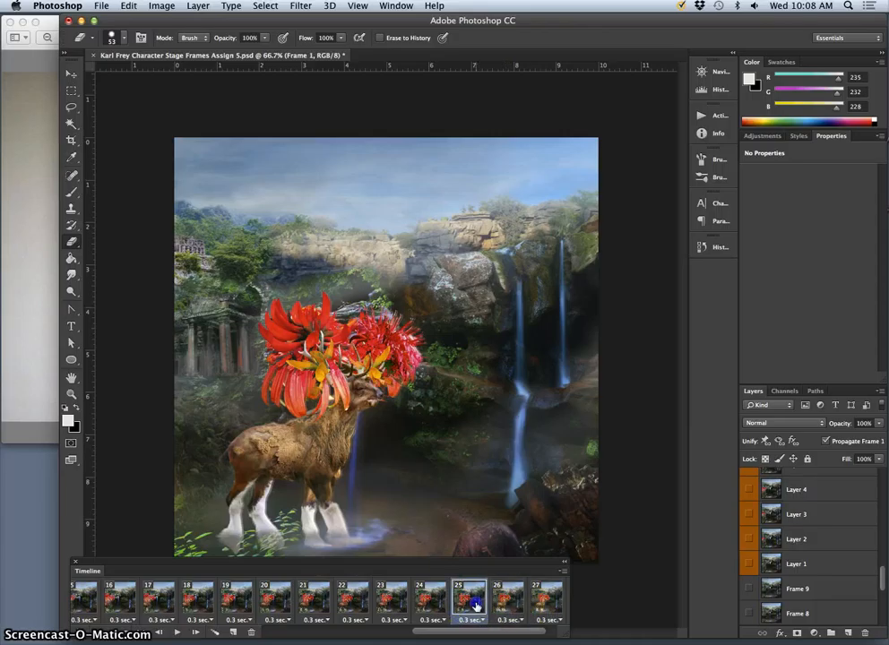
click(503, 606)
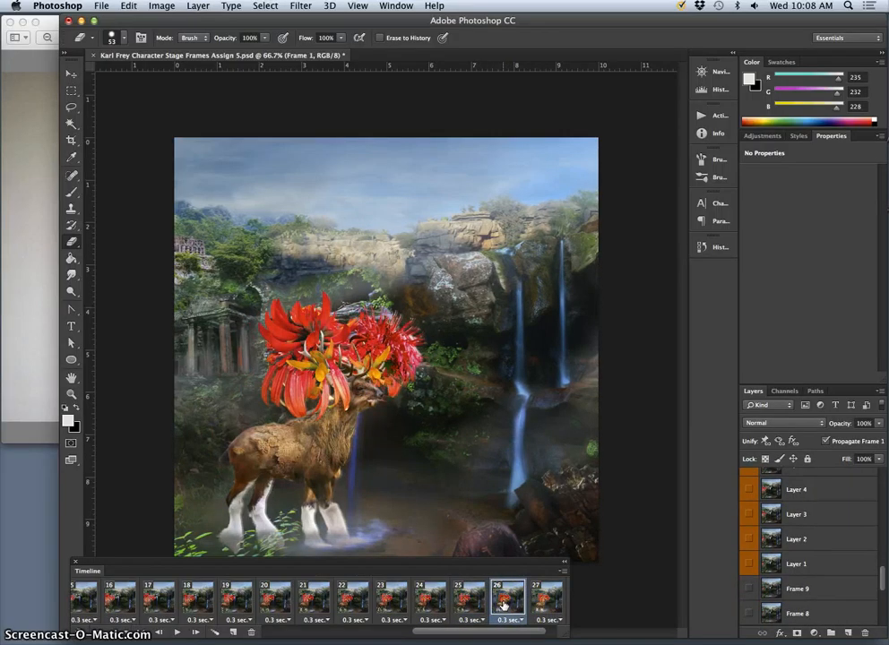
click(481, 605)
click(496, 605)
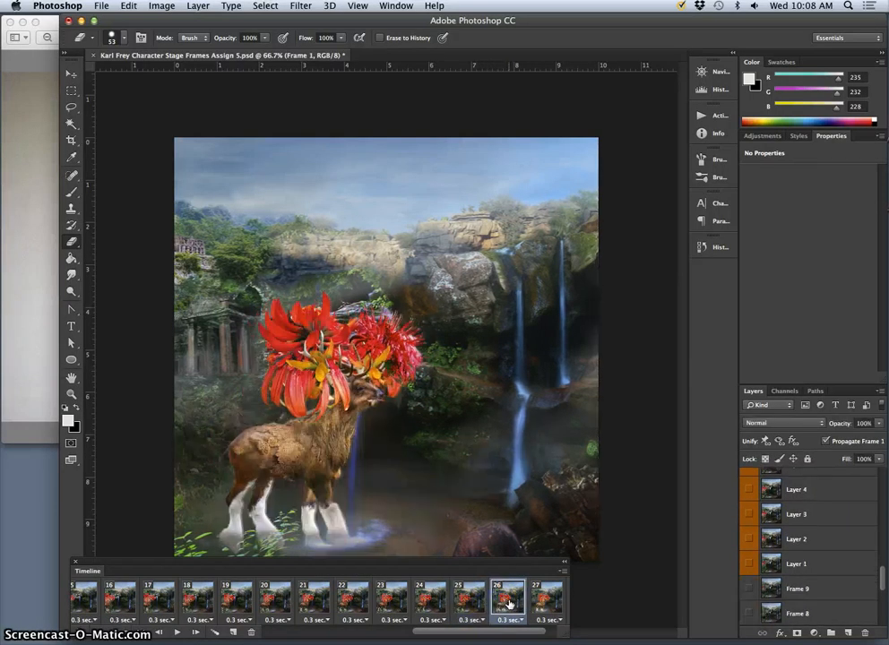
click(524, 605)
scroll(529, 603, right, 1)
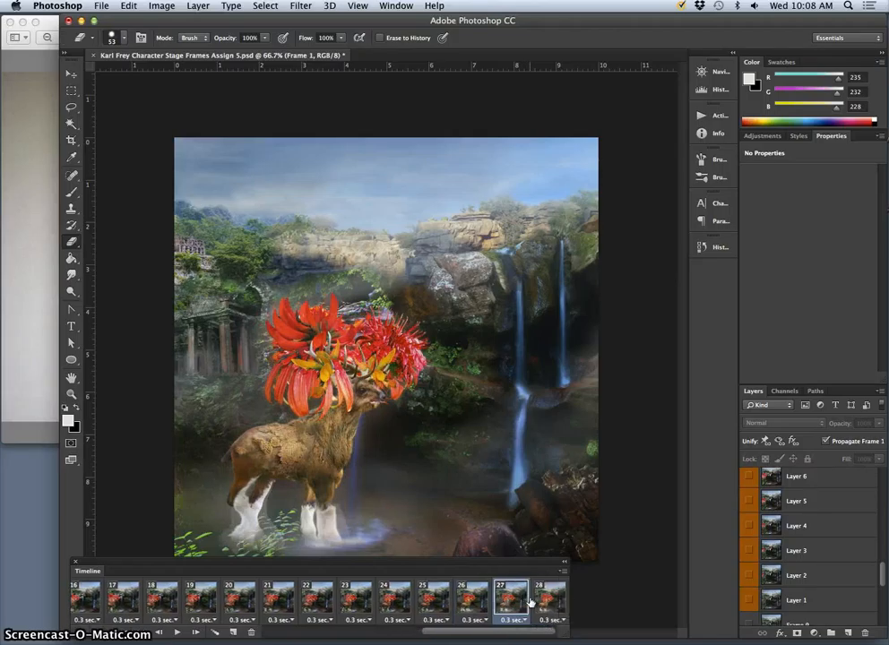
- Compare animation frames 26, 27 and 28 back and forth to examine how the deer's legs change
click(538, 599)
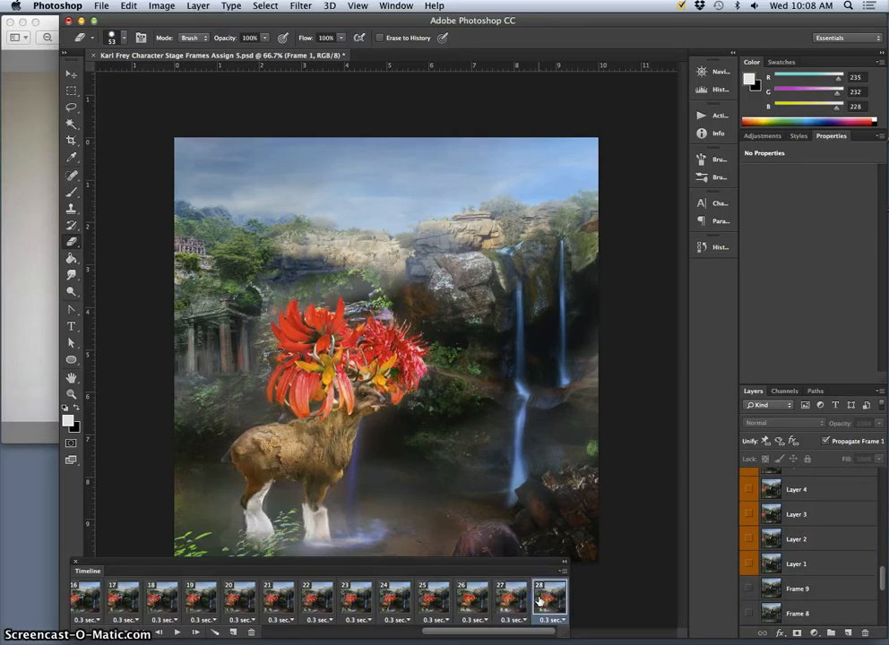
click(511, 599)
click(548, 601)
click(507, 600)
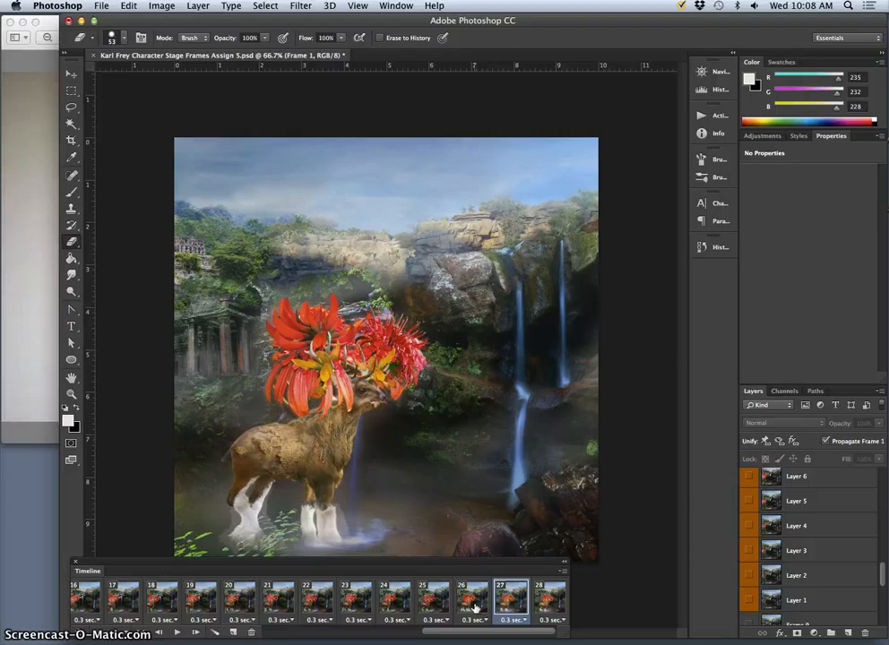
click(469, 599)
click(504, 601)
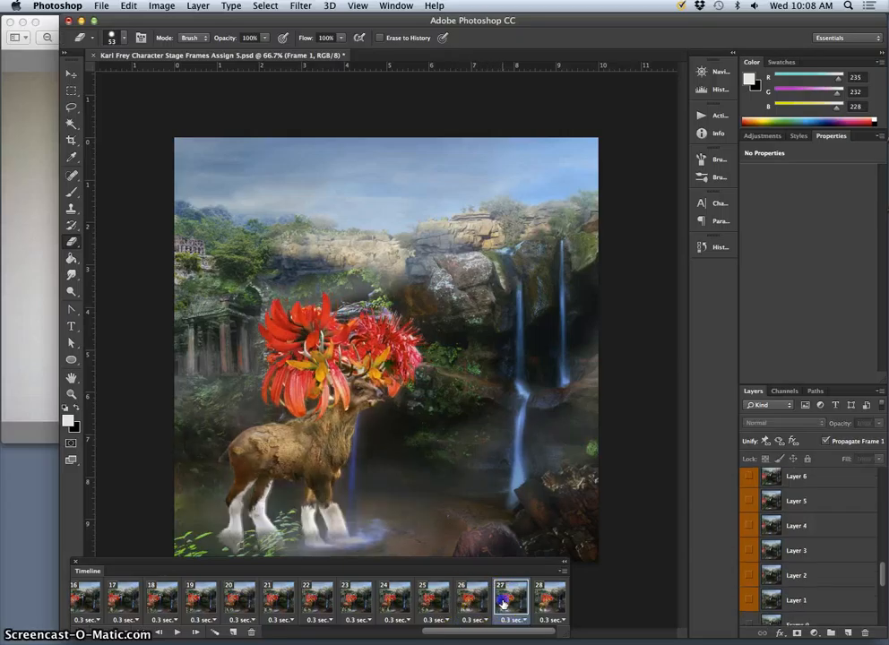
click(468, 597)
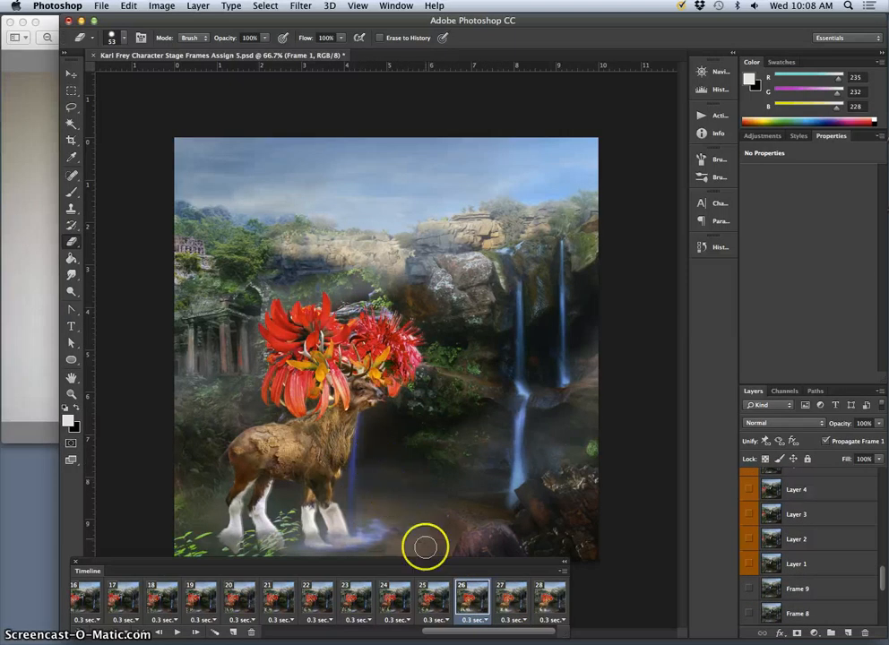
click(508, 605)
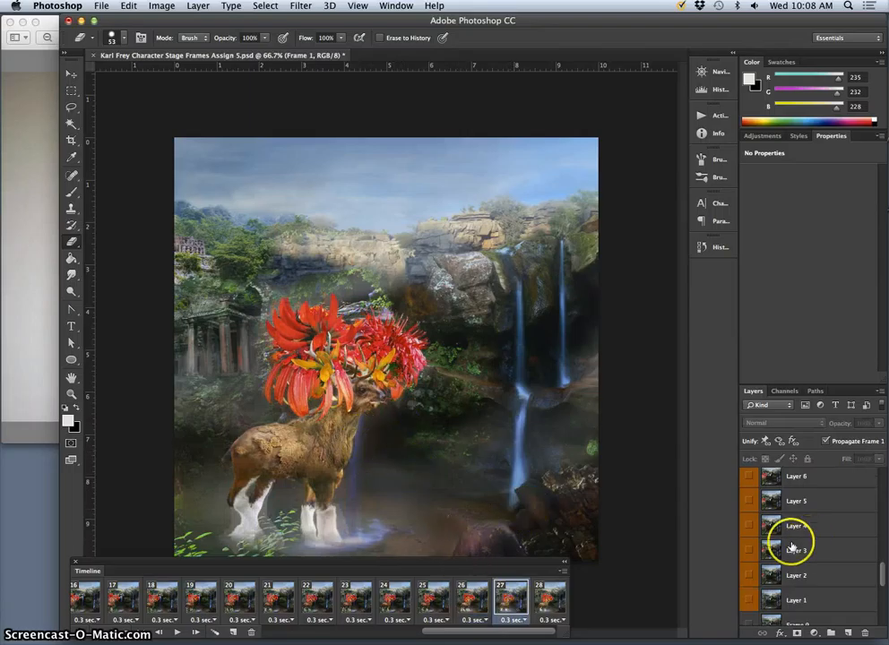
- Find the Walk Cycle layer group and step through frames 25 to 28 to examine which layers and effects each frame uses
scroll(777, 542, up, 4)
scroll(777, 541, up, 5)
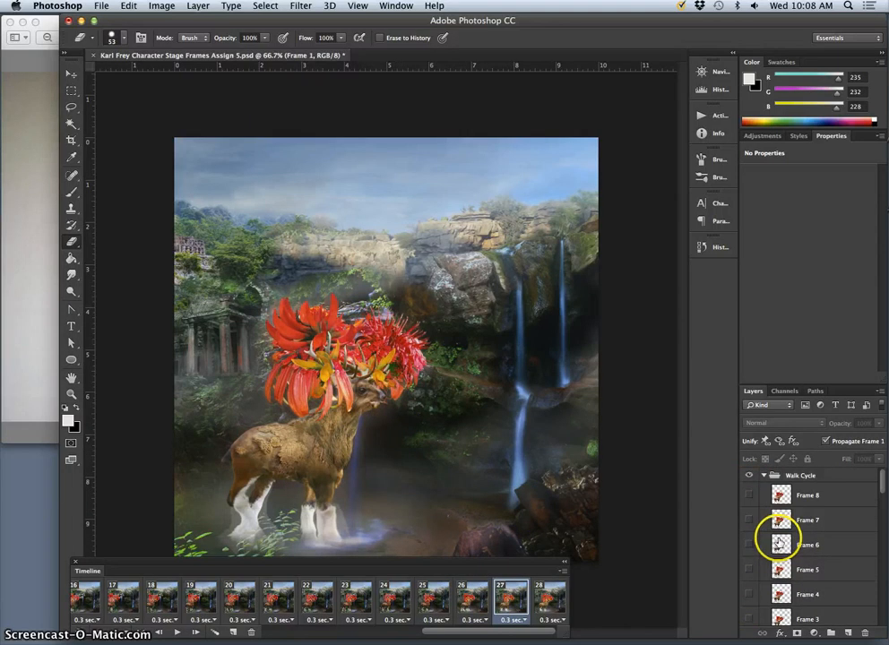
scroll(779, 538, down, 3)
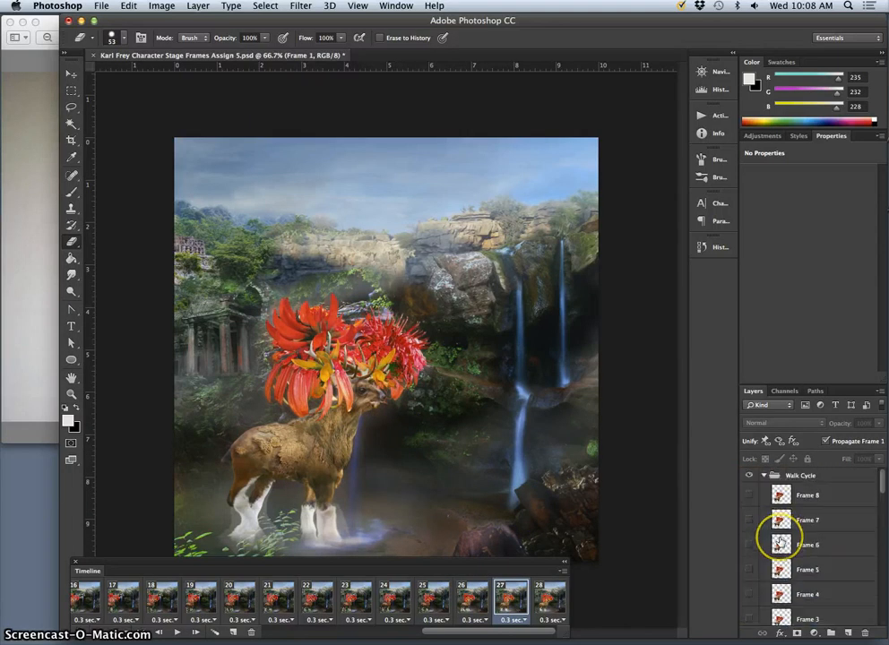
click(475, 593)
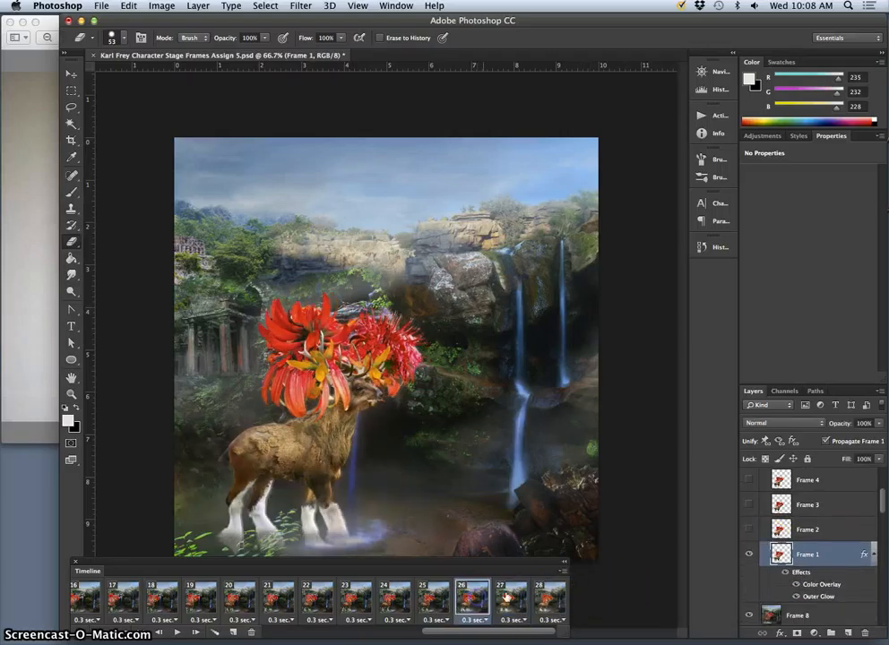
click(428, 595)
click(468, 599)
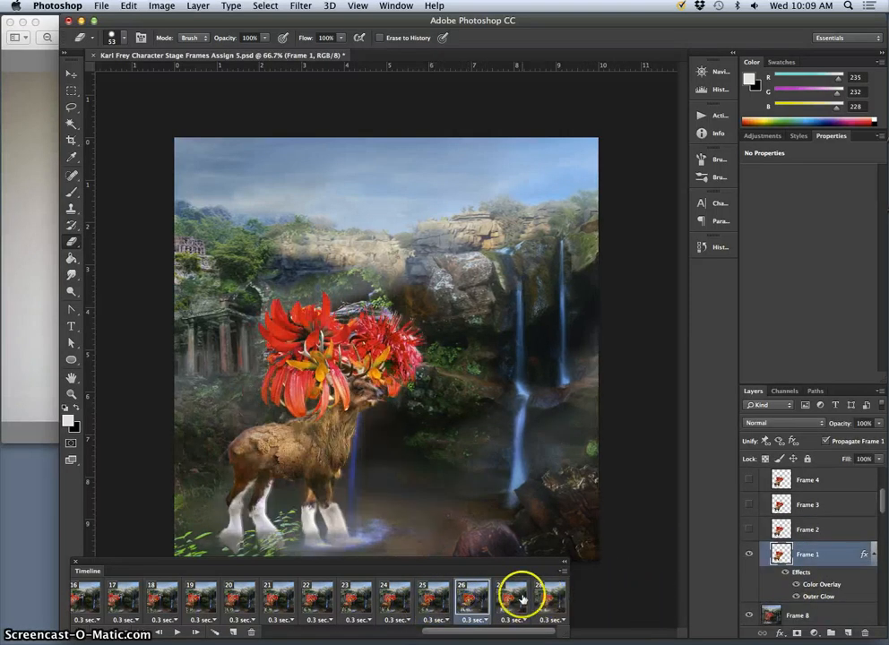
click(523, 599)
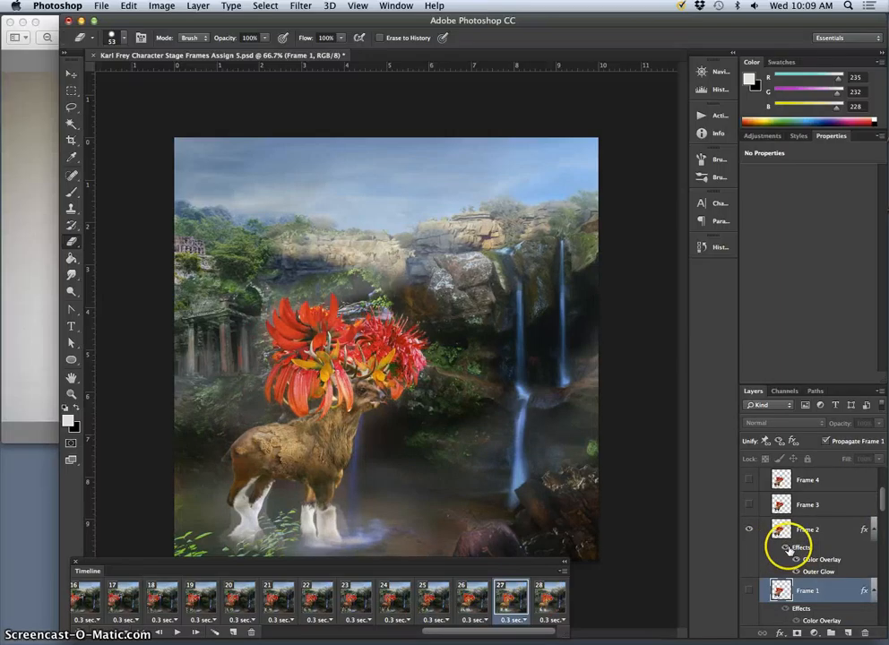
click(550, 600)
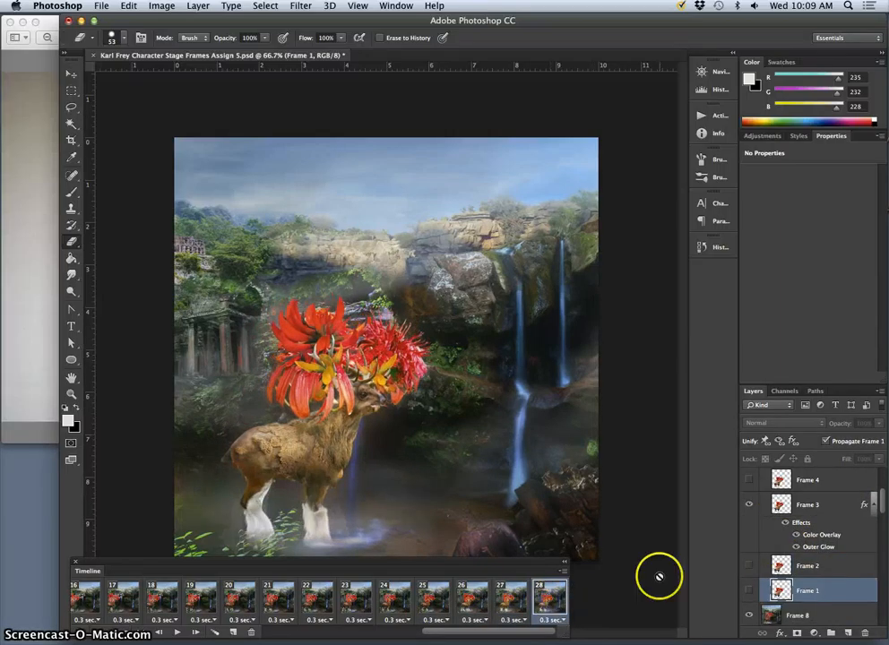
- Set the Color Overlay opacity of the Frame 3 layer to 22% in its layer style
double_click(804, 528)
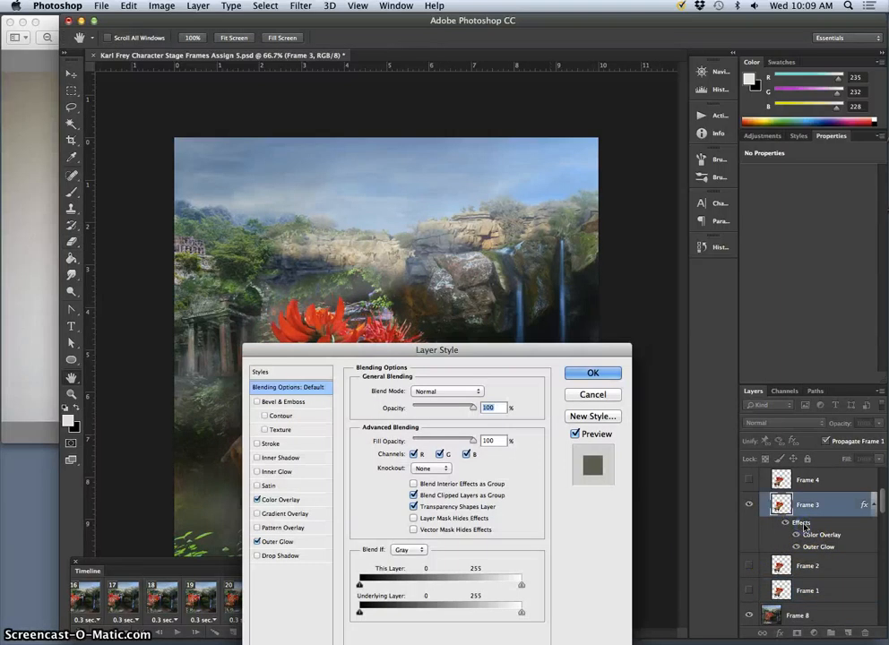
click(288, 499)
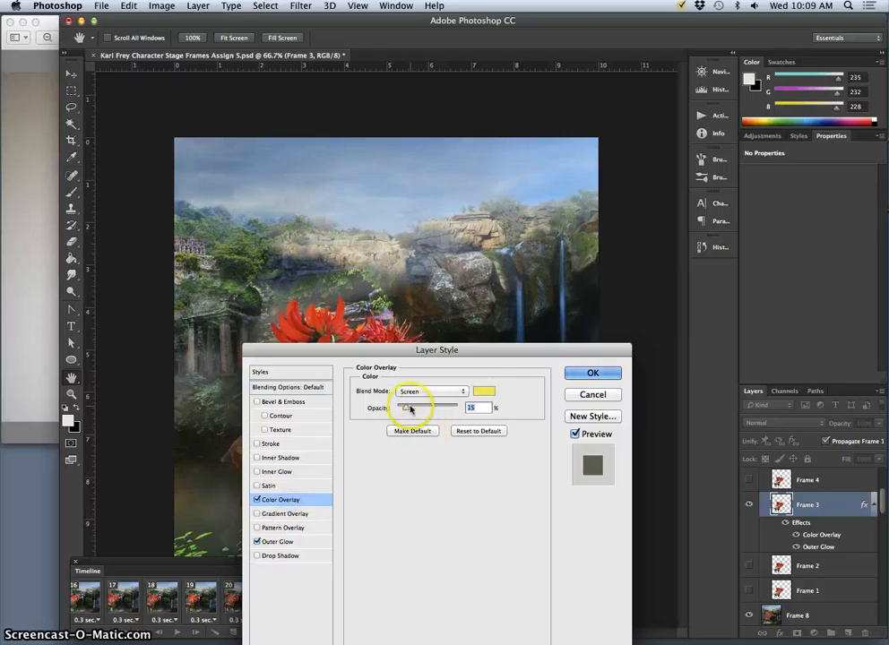
drag(448, 352, 620, 157)
drag(608, 196, 614, 197)
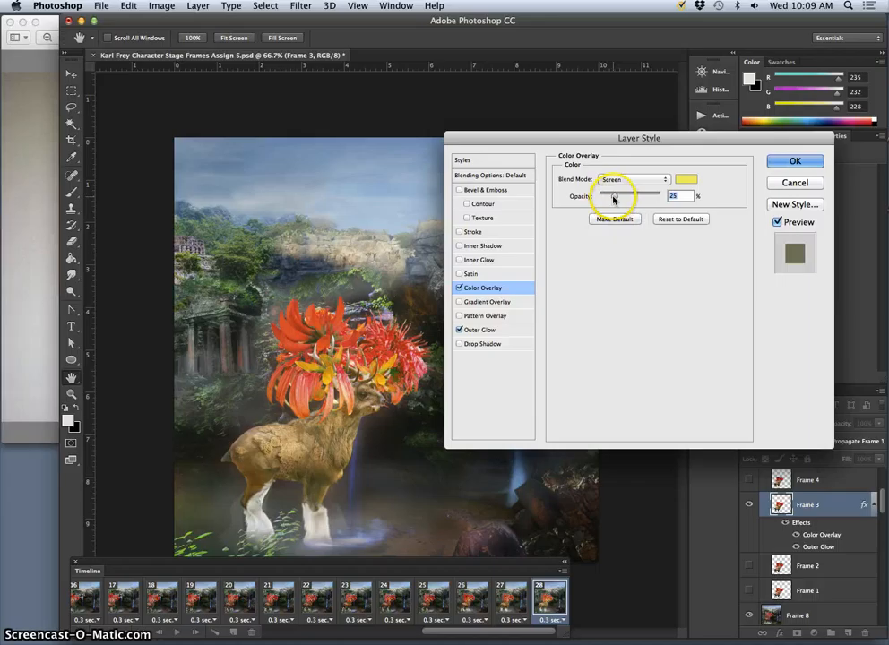
drag(614, 196, 612, 196)
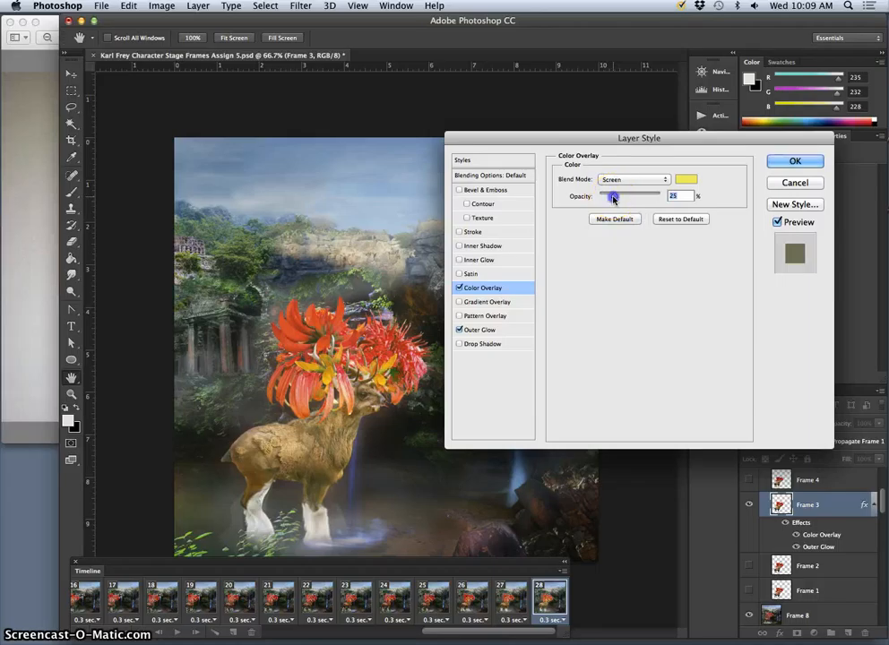
- Set the Outer Glow opacity of the Frame 3 layer to 35% and apply the layer style
click(495, 330)
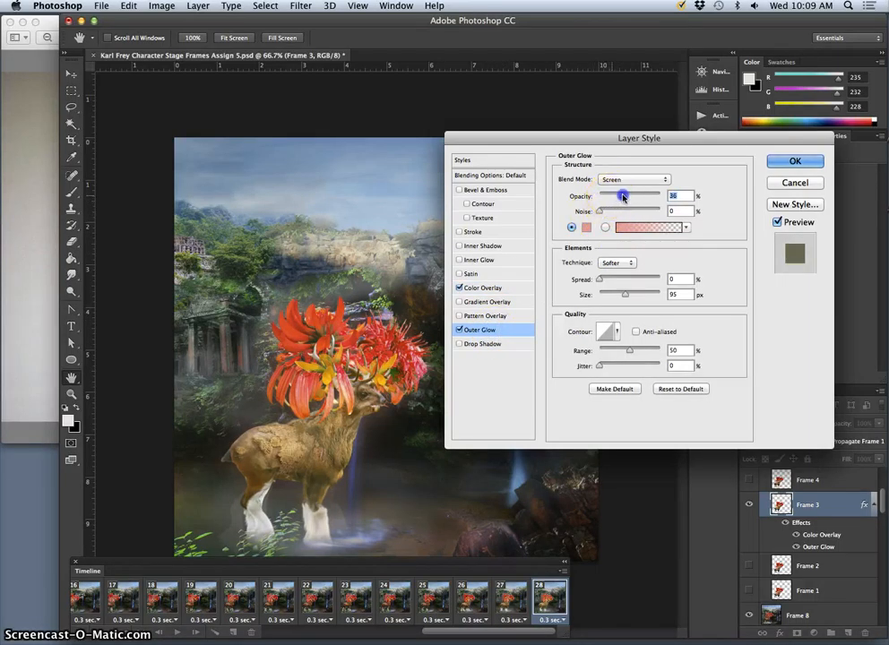
drag(622, 197, 624, 196)
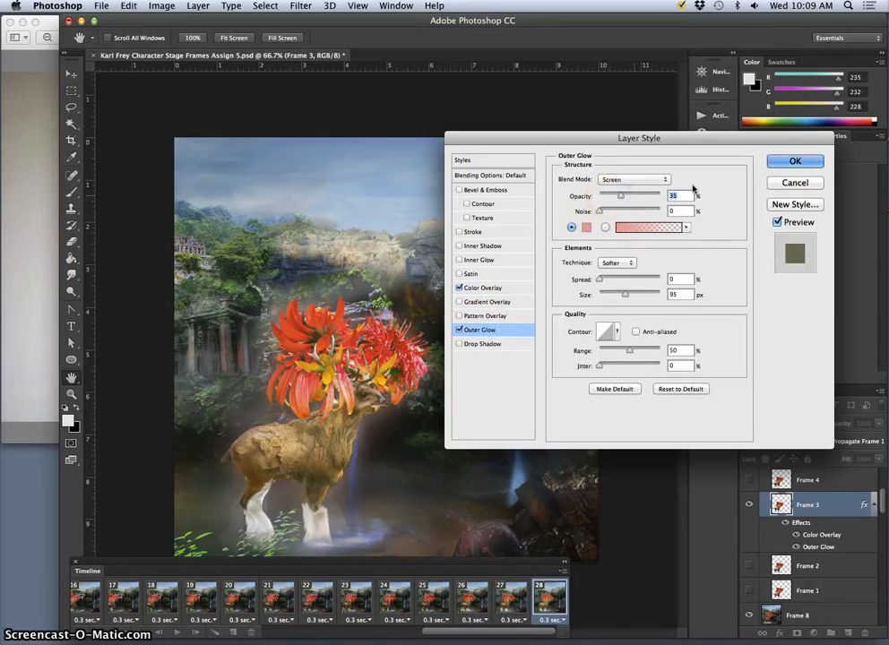
click(794, 160)
key(e)
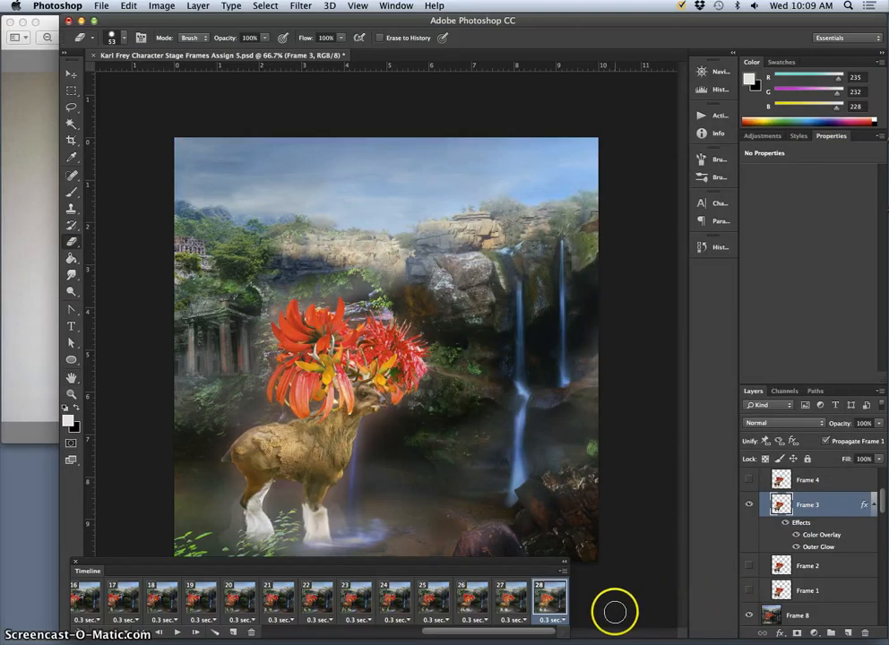
- Add animation frame 29 showing layer Frame 4 instead of Frame 3, with the effects moved onto it, and compare it with frame 28
click(236, 633)
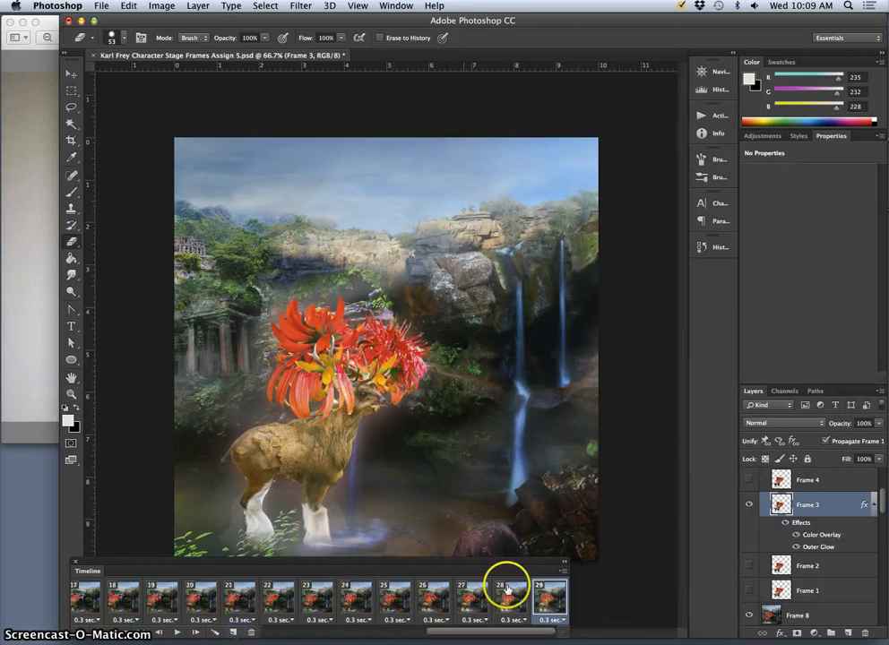
click(749, 503)
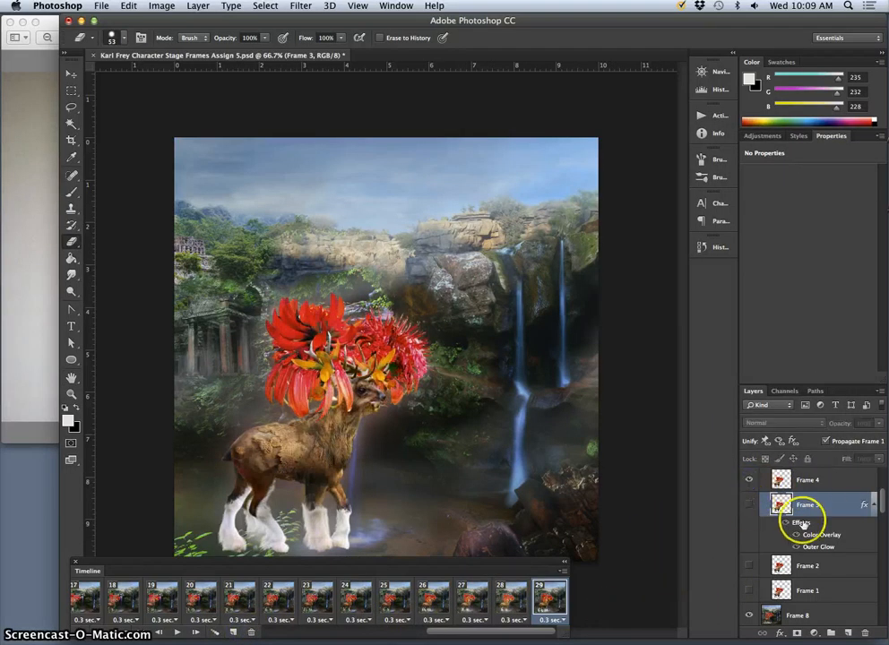
drag(802, 484, 802, 485)
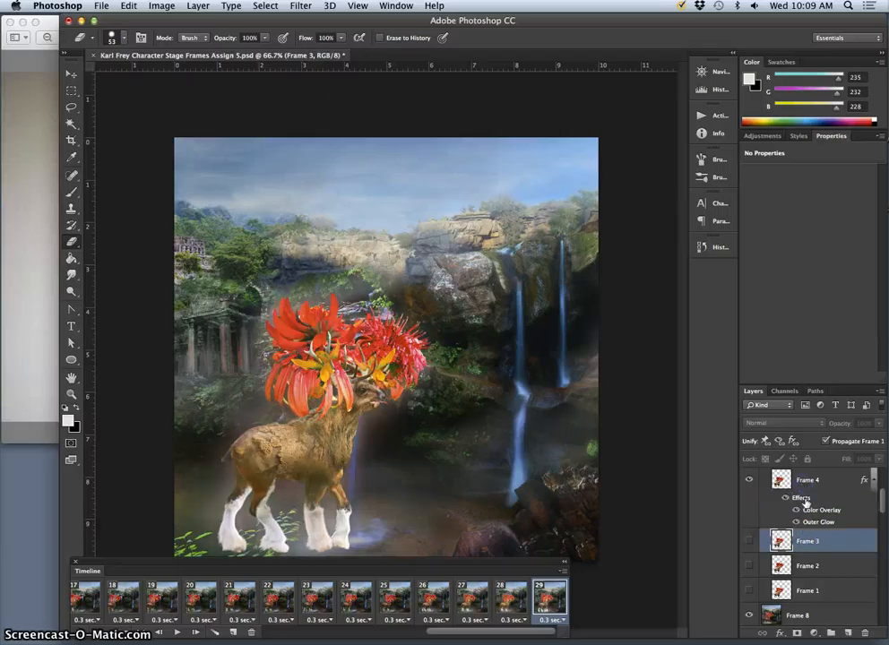
click(488, 603)
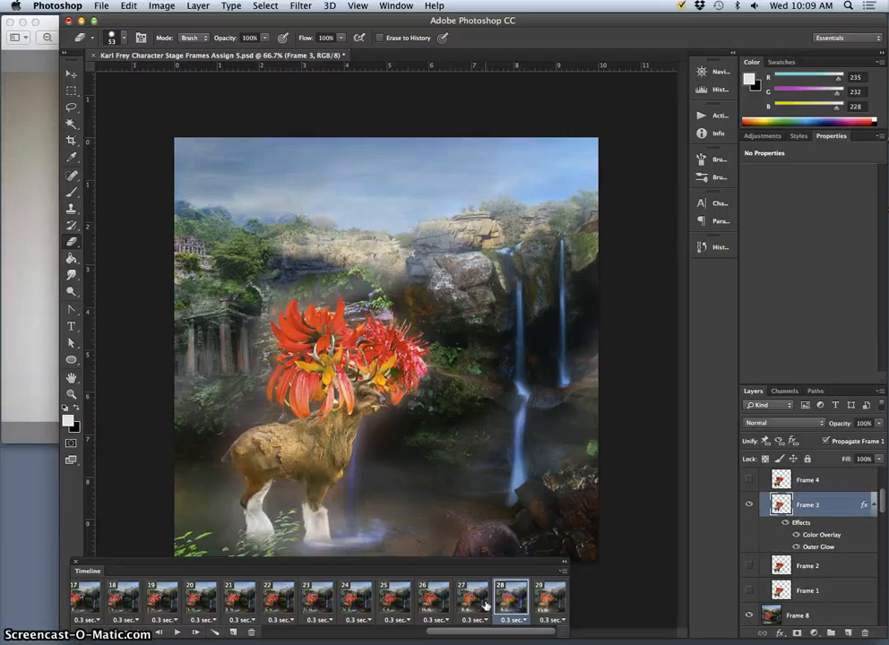
click(543, 597)
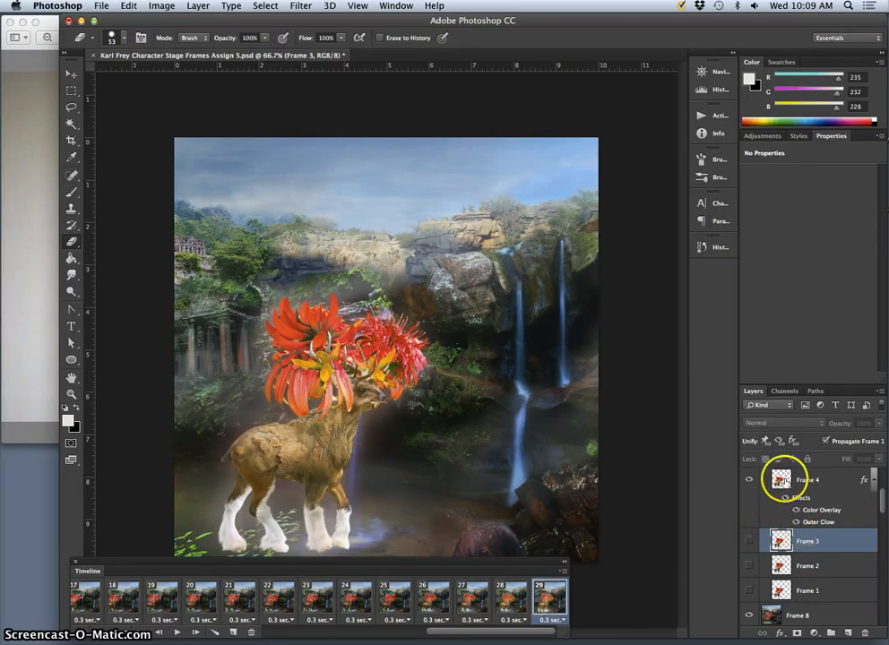
- Replace layer Frame 4 with layer Frame 5 in animation frame 29 and move the layer effects onto Frame 5
scroll(793, 500, up, 1)
scroll(788, 502, up, 1)
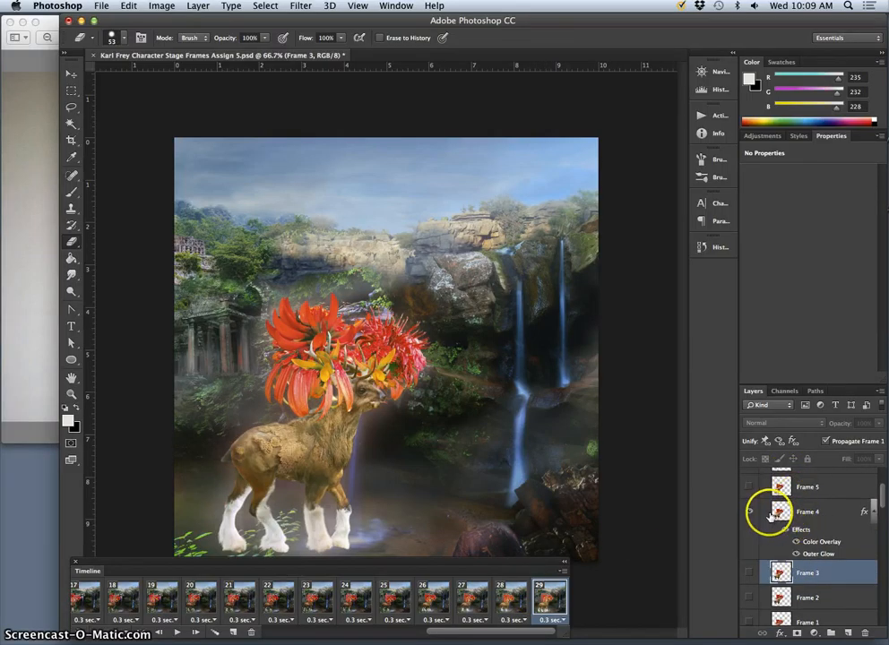
click(749, 486)
click(749, 511)
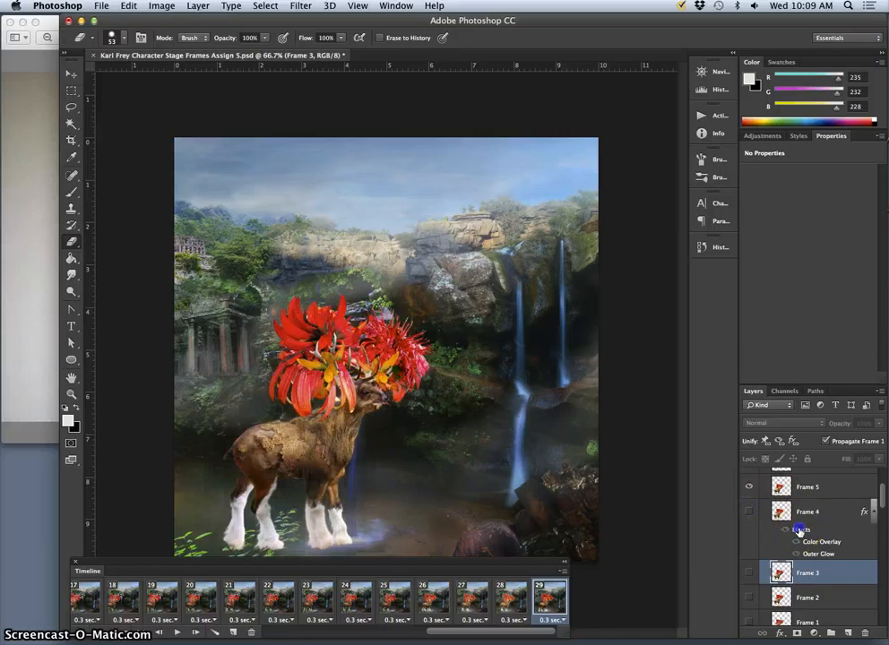
drag(796, 492, 796, 492)
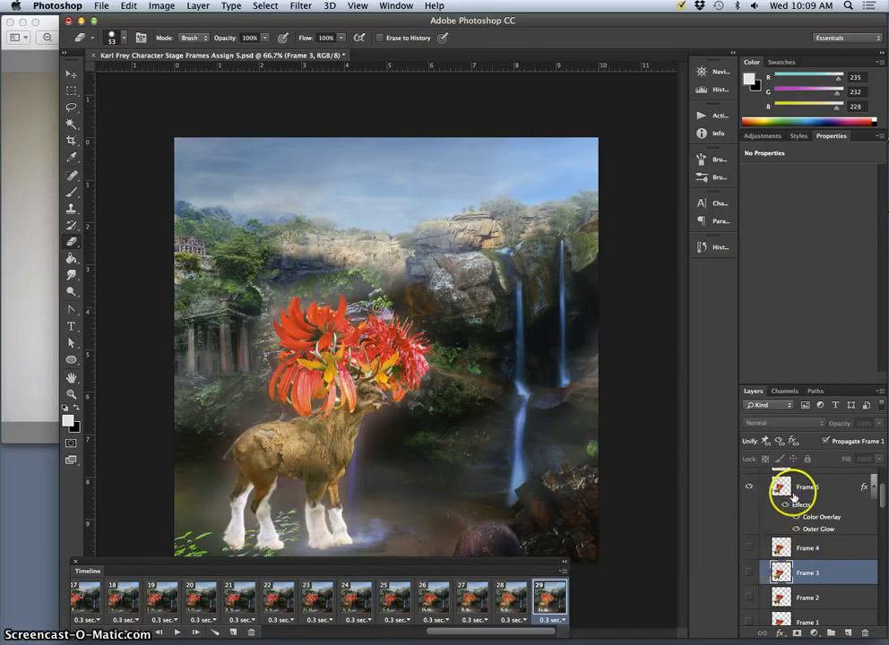
- Compare frames 28 and 29 back and forth to examine how the deer's pose follows on
click(511, 600)
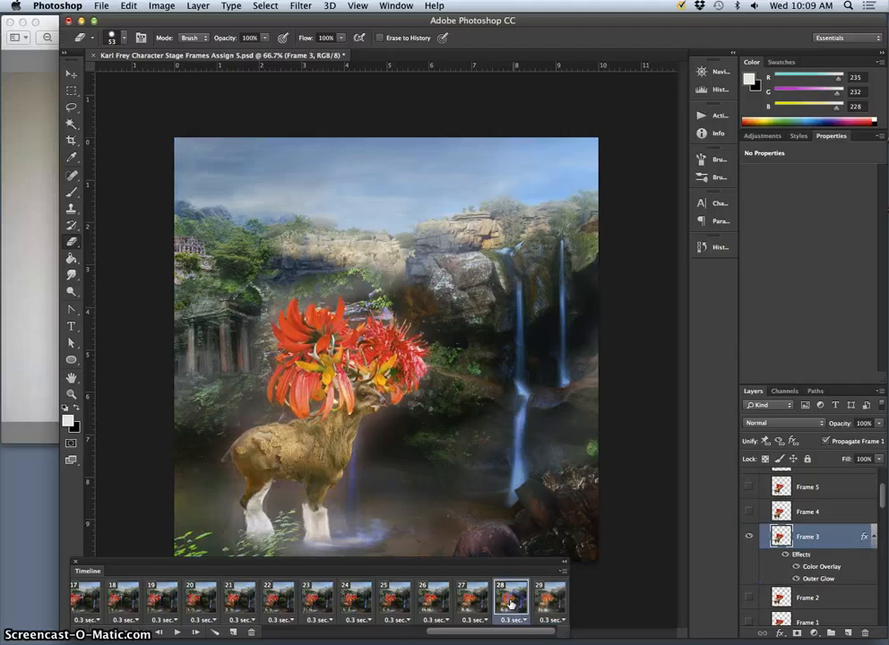
click(506, 597)
click(541, 598)
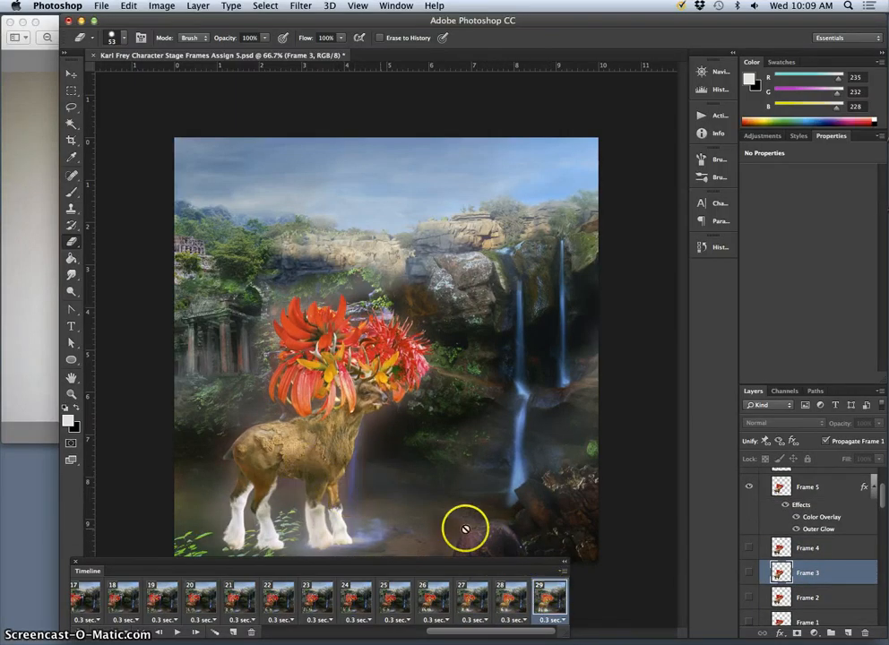
click(509, 595)
- Step back and forth through frames 26, 27 and 28 to examine the leg movement between the deer's poses
click(467, 595)
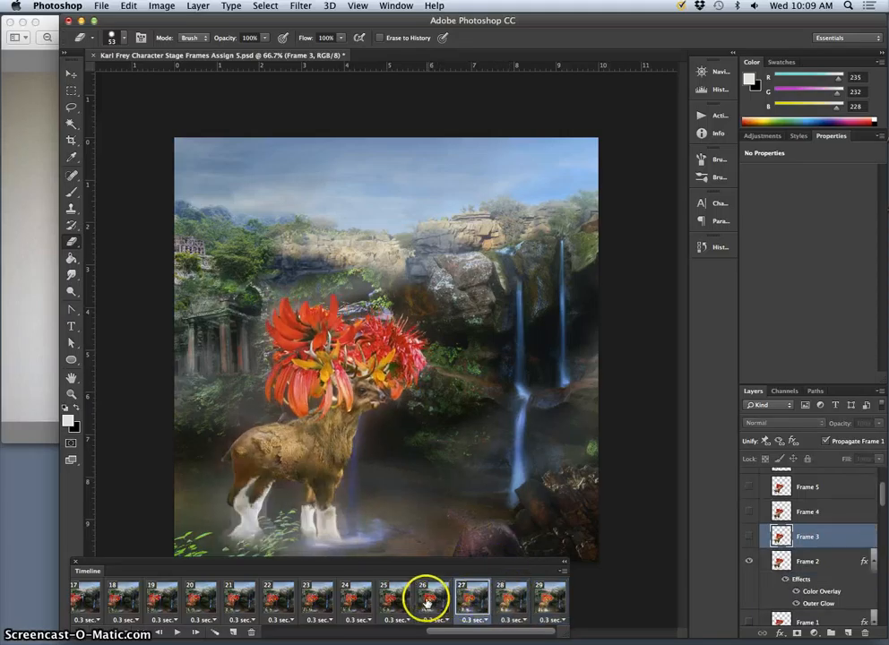
click(427, 601)
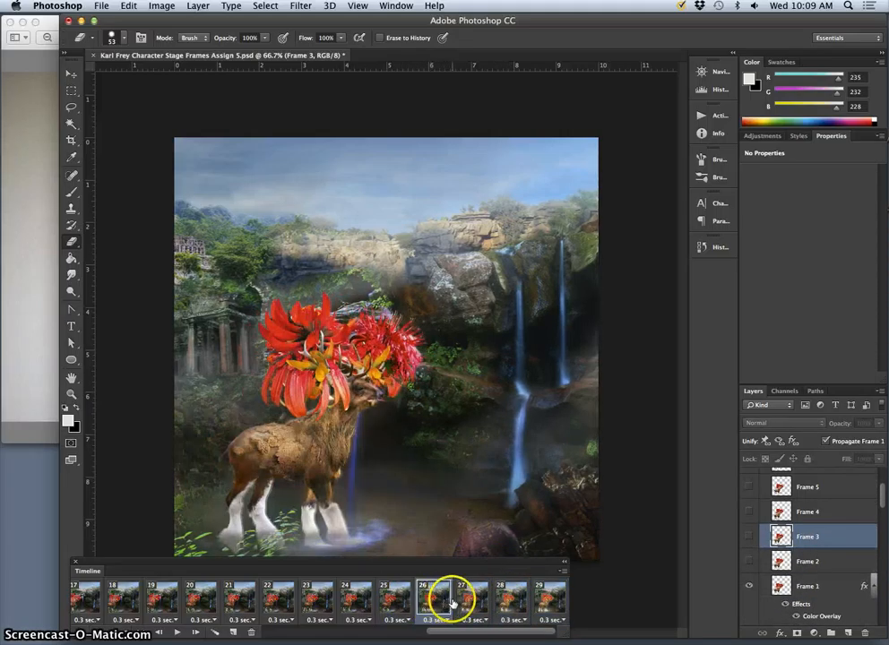
click(462, 598)
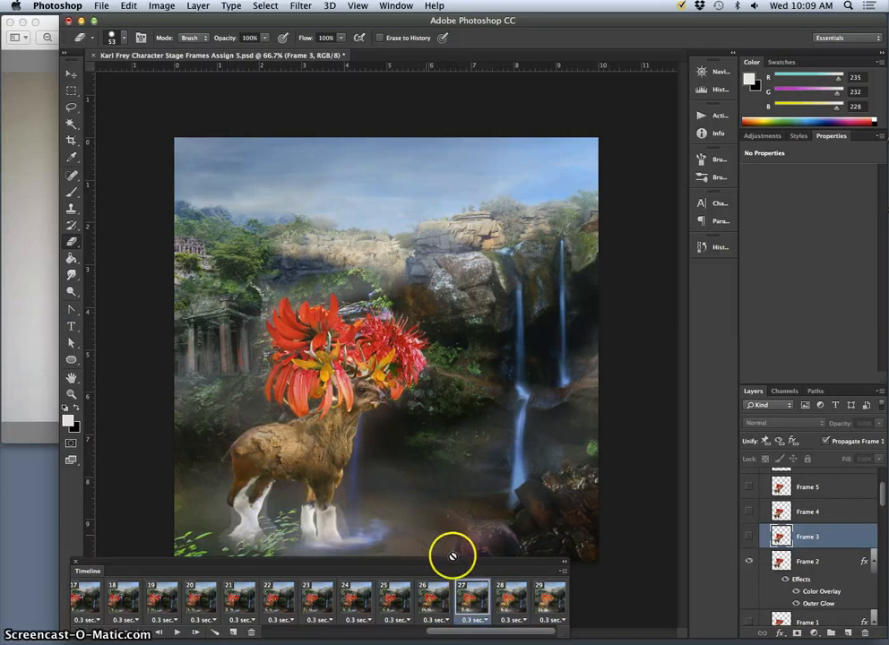
click(431, 601)
click(457, 602)
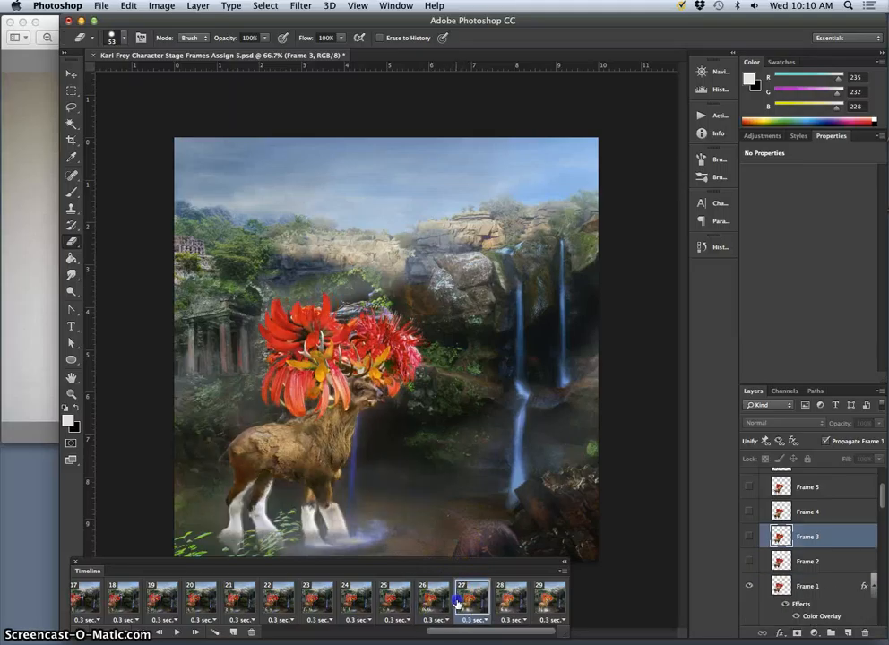
click(477, 597)
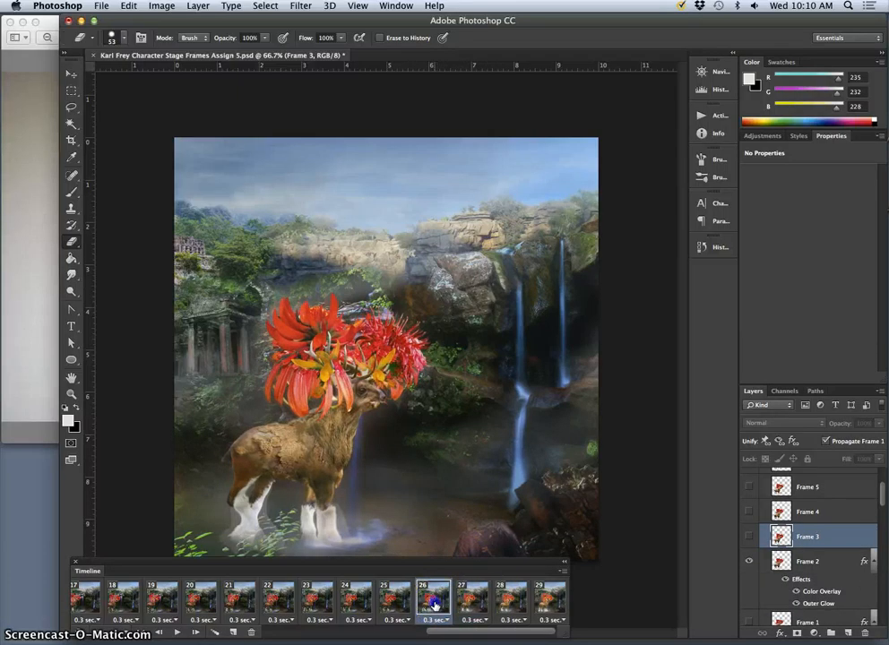
click(433, 600)
click(458, 603)
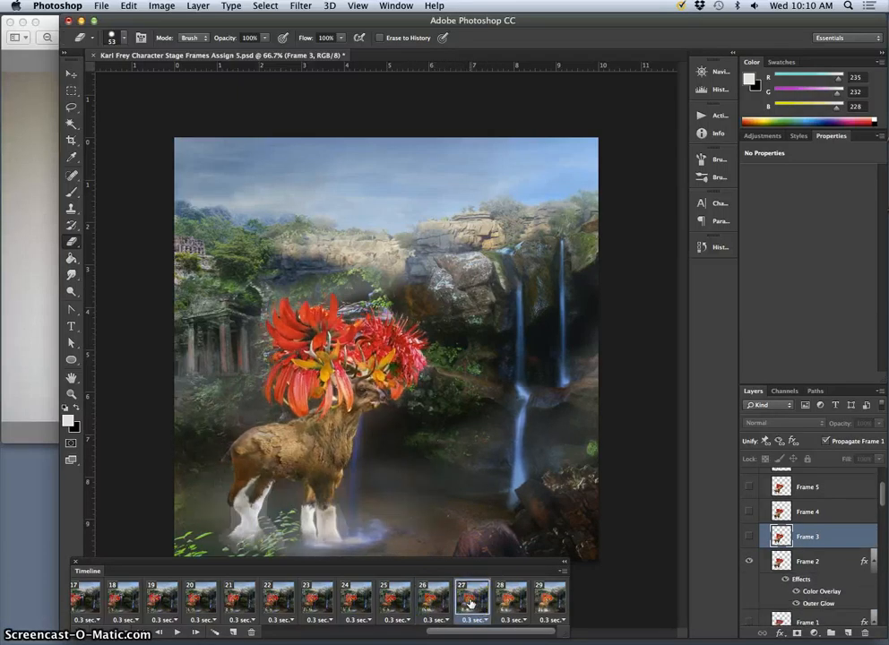
click(503, 601)
click(503, 602)
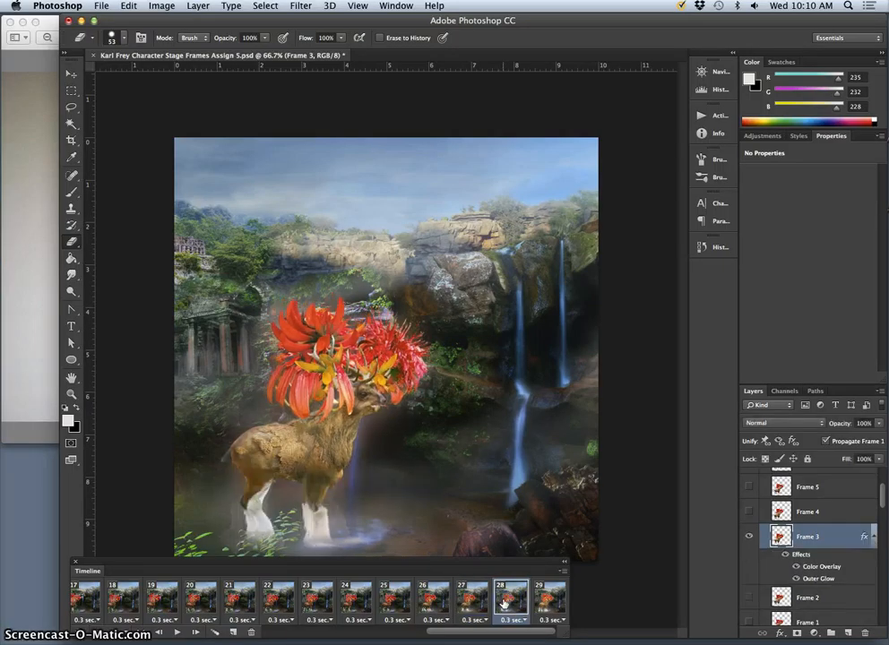
- Replace layer Frame 5 with layer Frame 4 in animation frame 29 and move the layer effects onto Frame 4
click(535, 602)
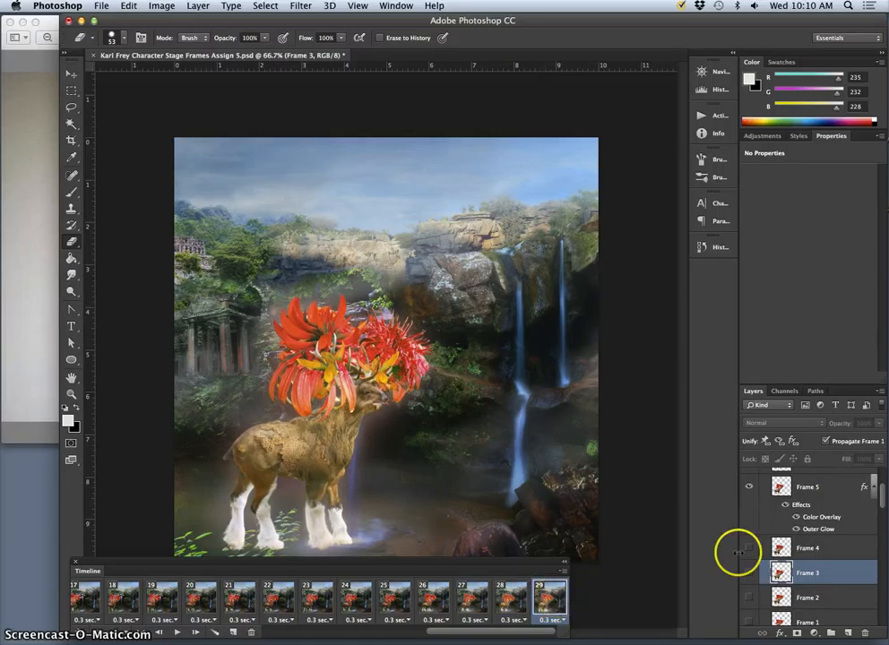
drag(794, 496, 751, 539)
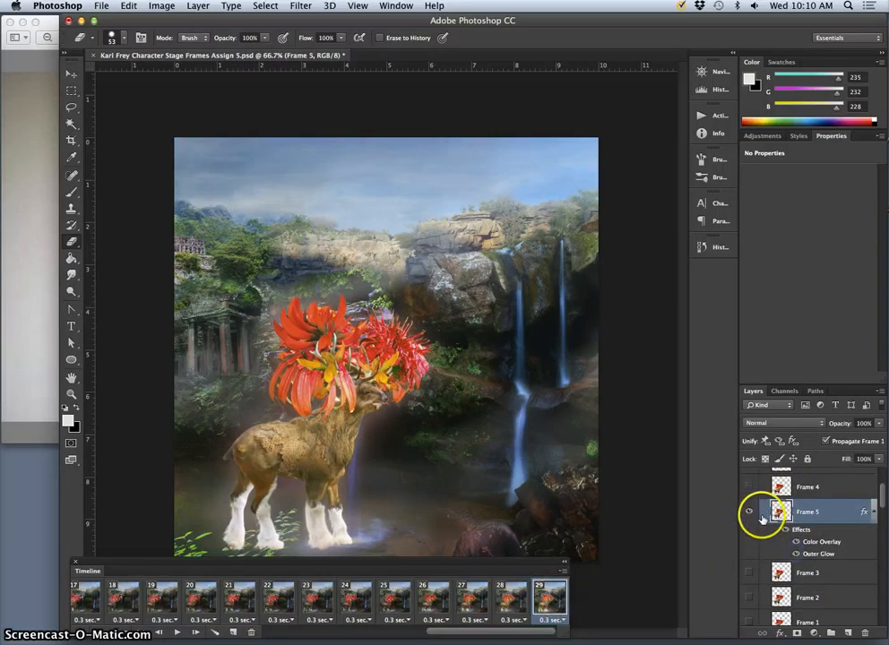
key(super+z)
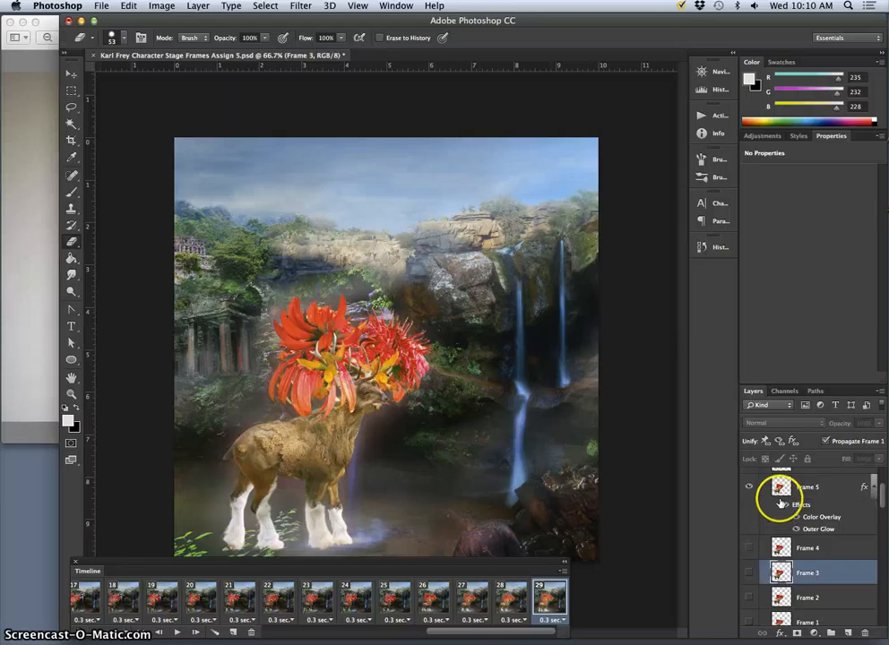
click(749, 546)
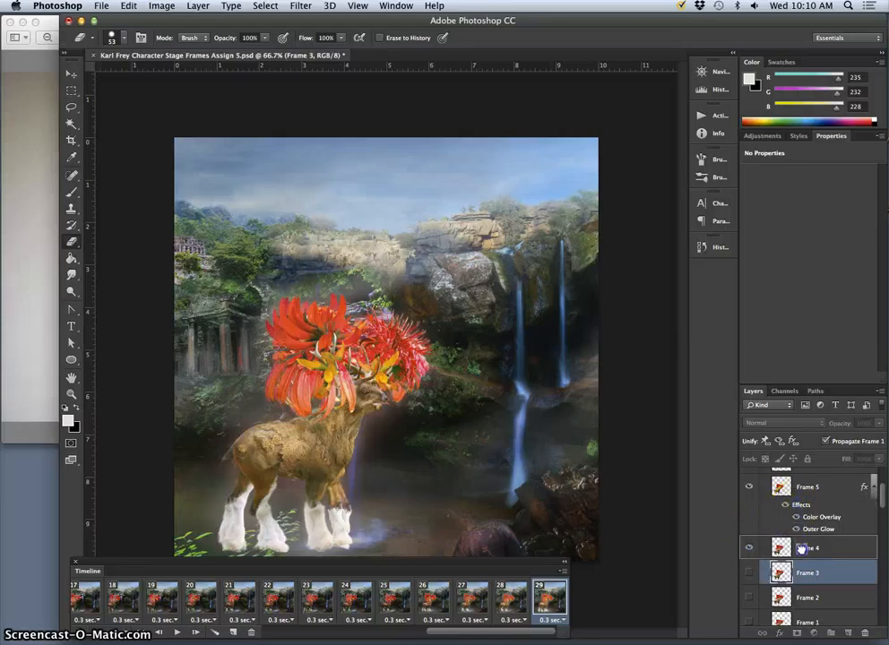
drag(800, 547, 791, 548)
click(748, 489)
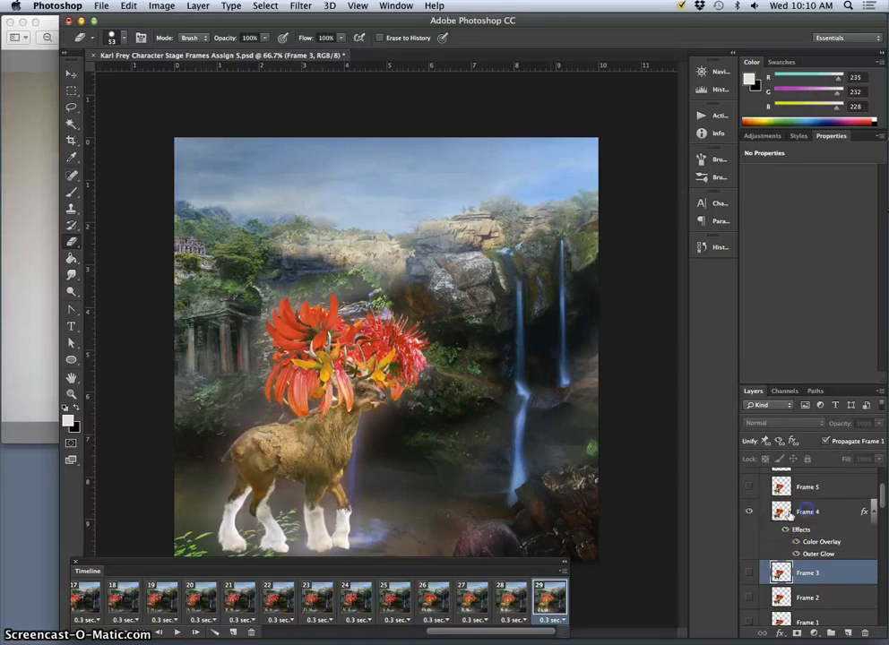
- Shift the deer on layer Frame 4 slightly to the right in animation frame 29, checking its position against frames 27 and 28
click(789, 513)
click(72, 74)
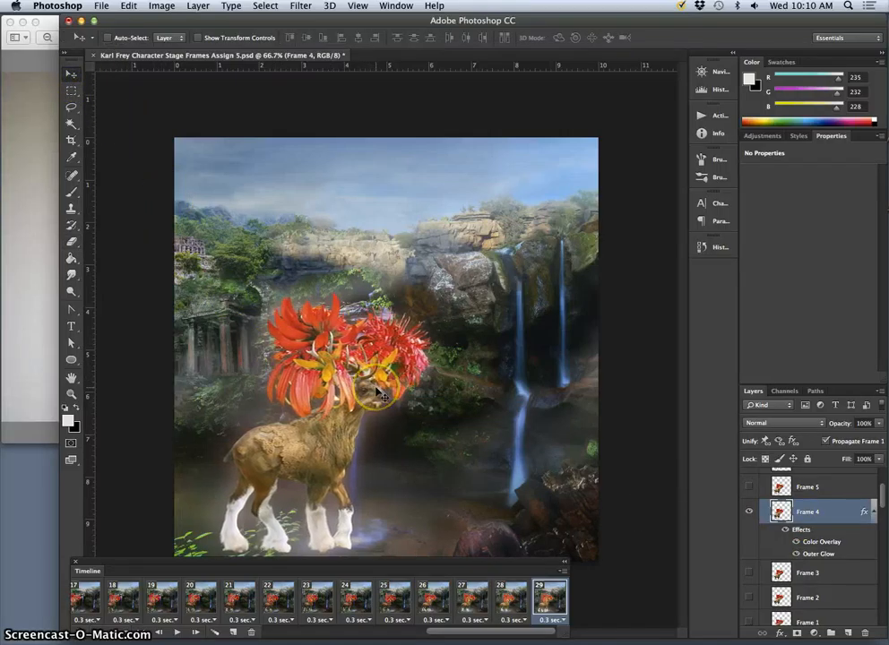
drag(380, 391, 384, 396)
key(Right)
key(Right)
key(Right)
key(Right)
key(Right)
key(Right)
key(Right)
key(Right)
key(Right)
key(Right)
key(Right)
key(Right)
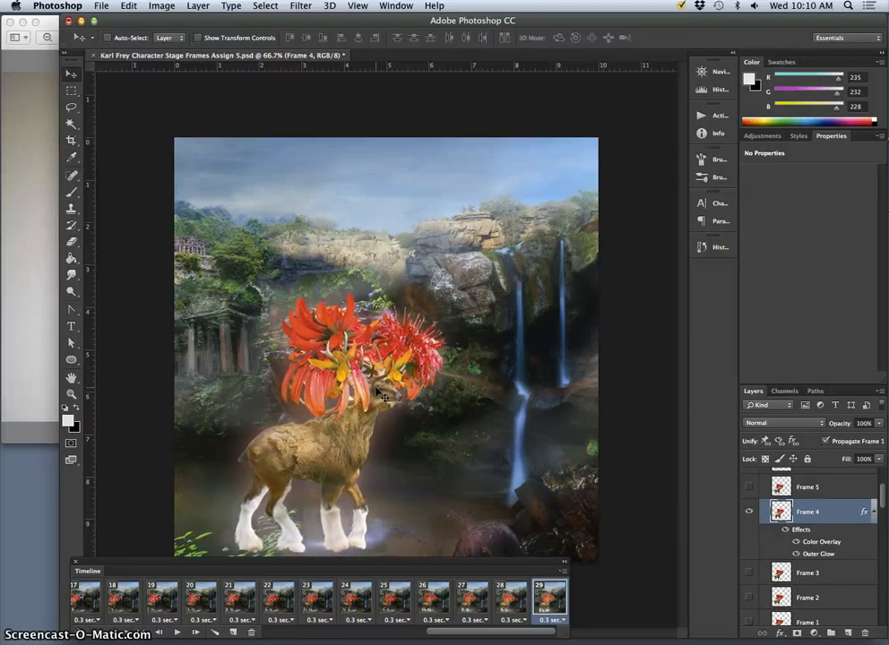
key(Right)
key(Right)
key(Right)
key(Right)
key(Right)
key(Right)
key(Right)
key(Right)
key(Right)
key(Right)
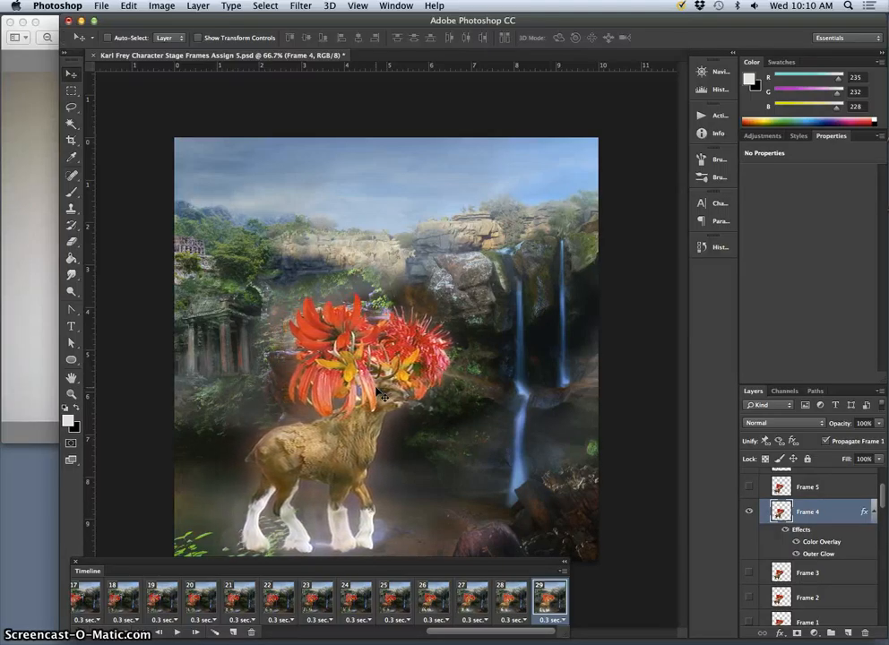
key(Right)
key(Right)
key(Right)
key(Right)
key(Right)
key(Right)
key(Right)
key(Right)
key(Right)
key(Right)
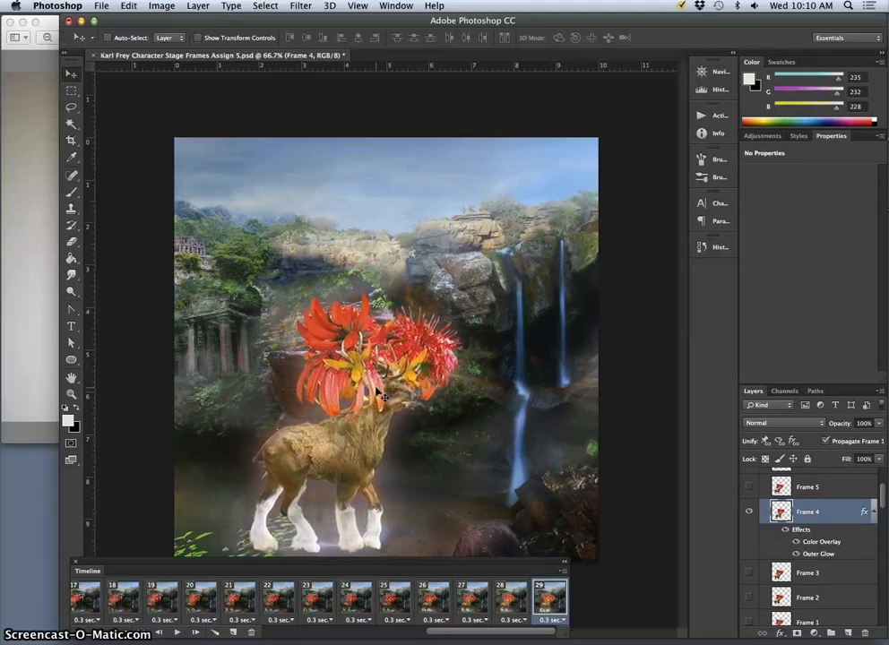
key(Left)
key(Left)
key(Left)
key(Left)
key(Left)
key(Left)
key(Left)
key(Left)
key(Left)
key(Left)
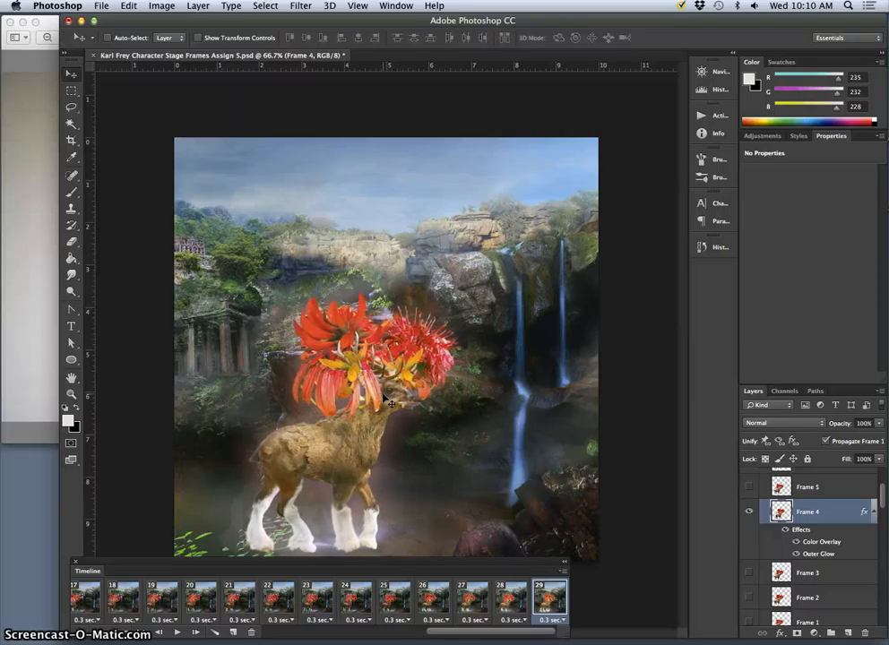
key(Left)
key(Left)
key(Left)
key(Left)
key(Left)
key(Left)
key(Left)
key(Left)
key(Left)
key(Left)
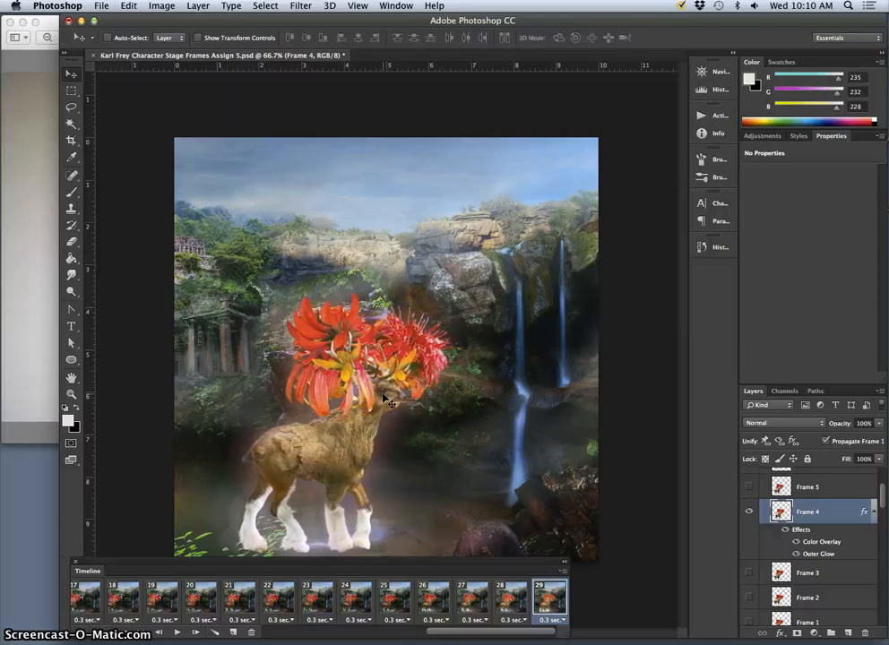
key(Left)
key(Left)
key(Left)
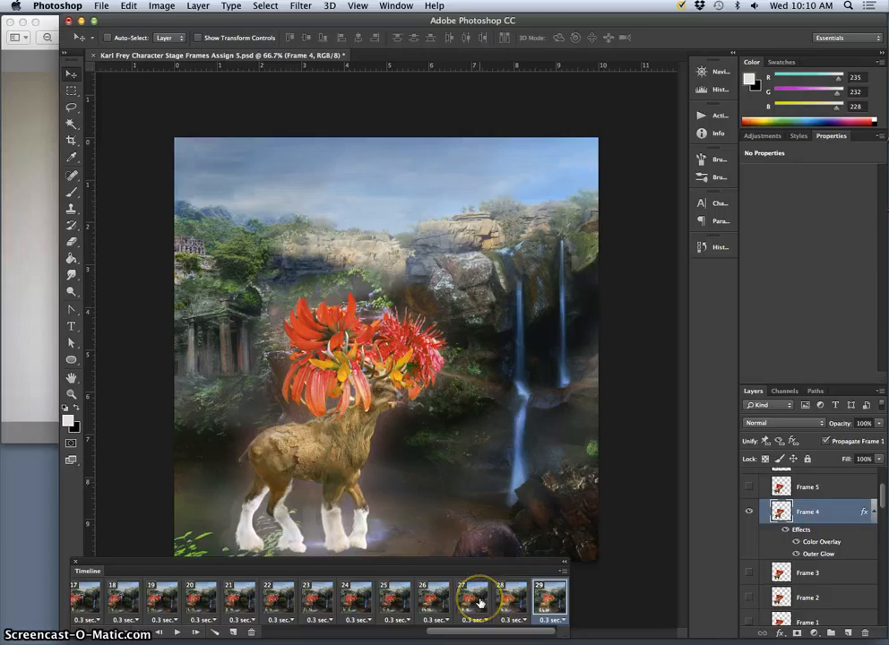
click(476, 600)
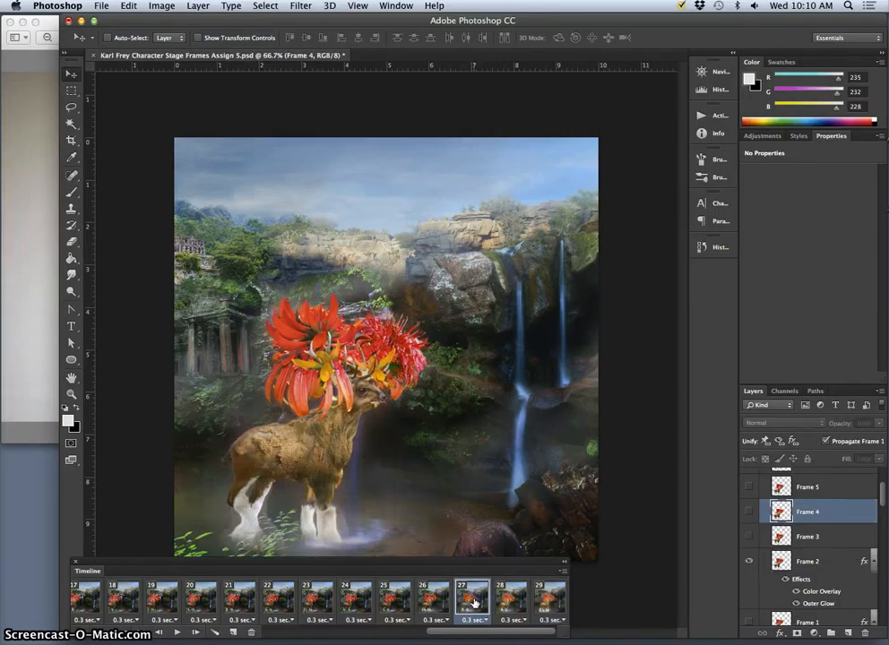
click(508, 600)
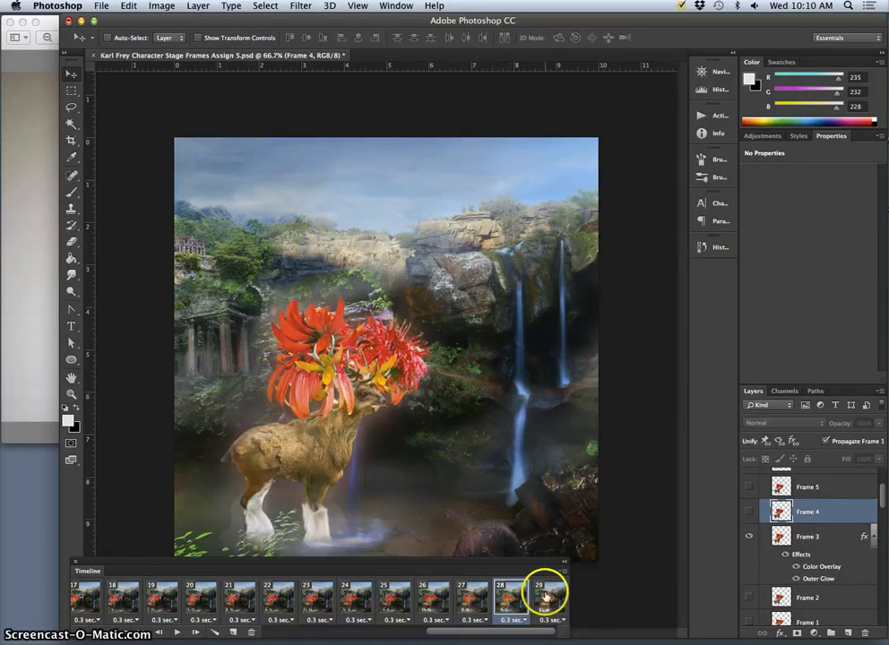
click(545, 595)
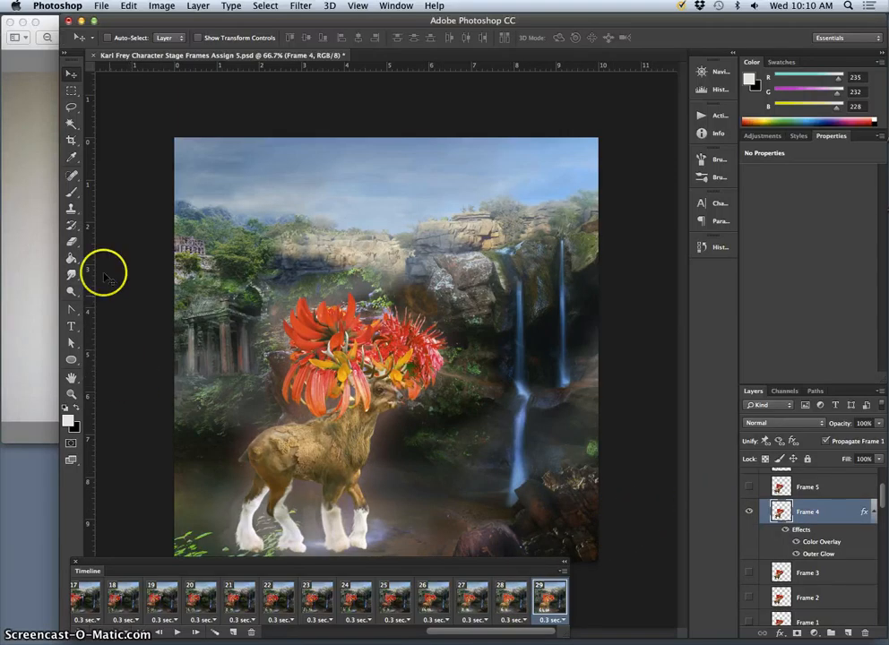
- Partially erase the deer's hooves on layer Frame 4 at 48% opacity so they blend into the water, undoing the stroke over the hind leg
click(71, 242)
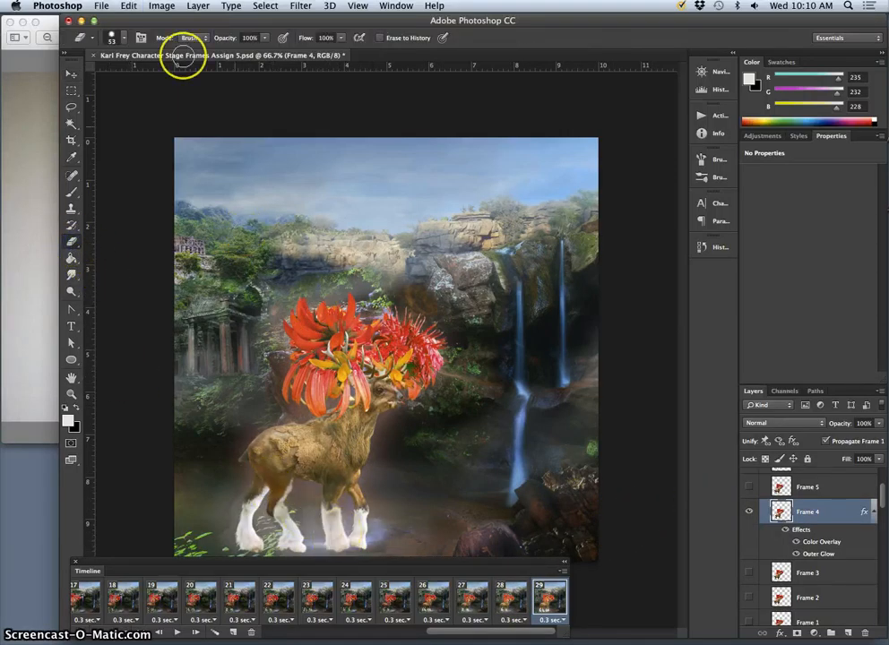
drag(264, 38, 236, 51)
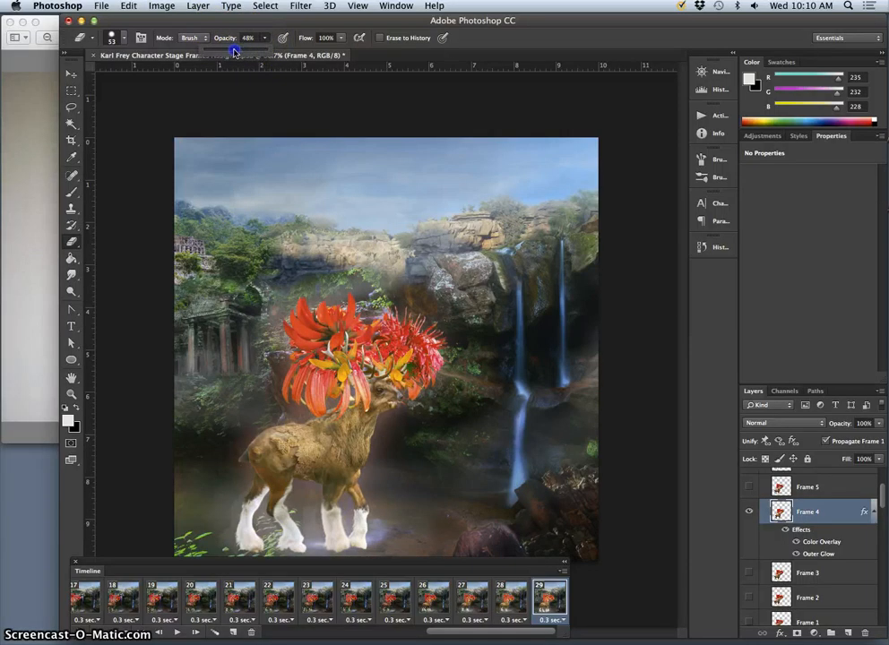
click(120, 41)
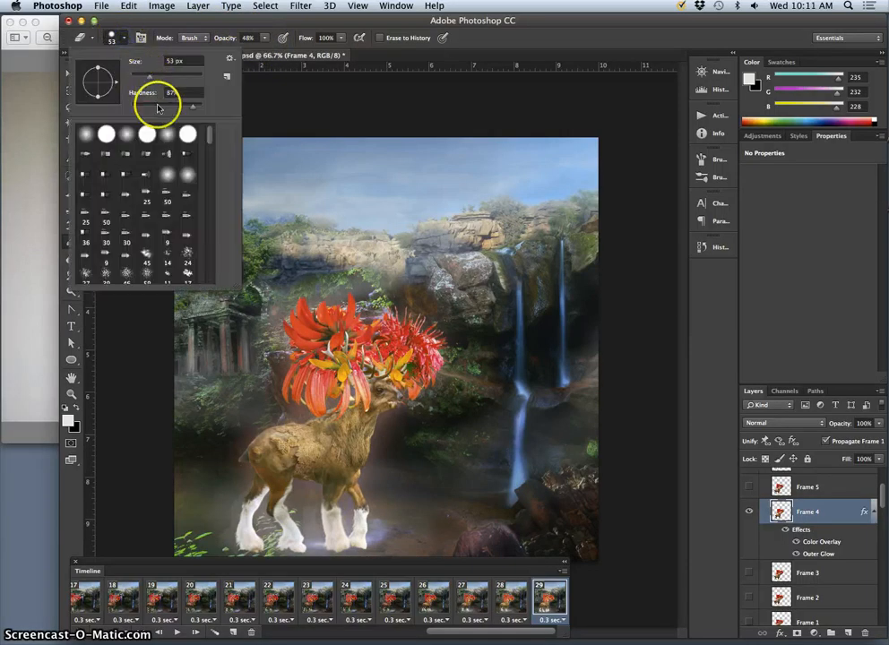
click(345, 547)
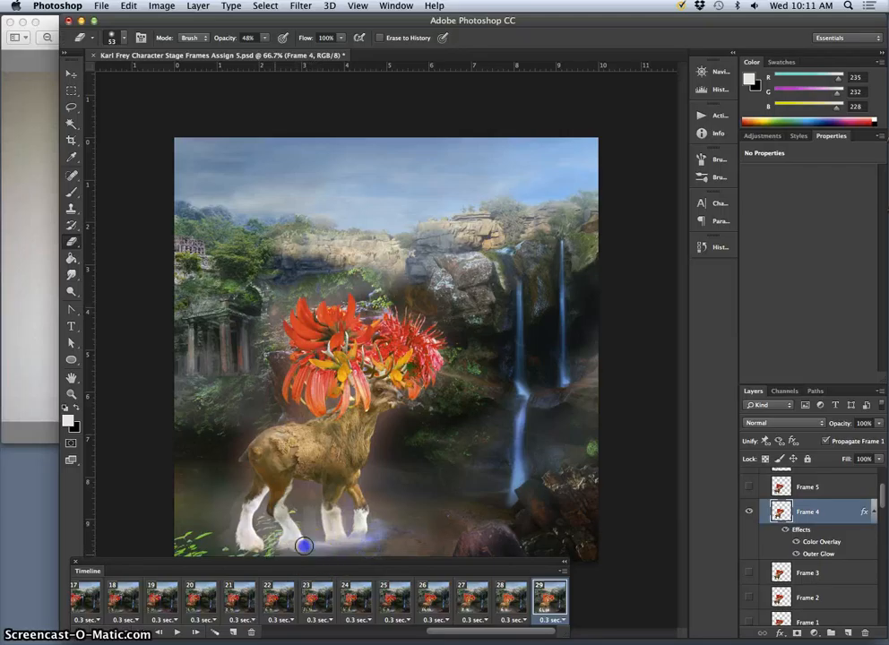
click(259, 545)
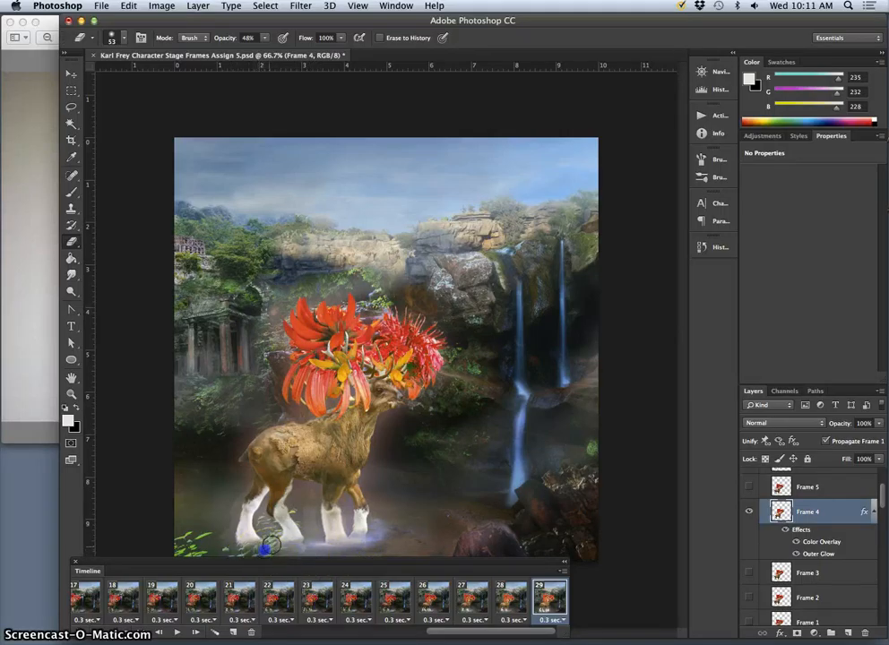
mouse_move(289, 519)
mouse_down()
mouse_move(276, 555)
mouse_move(259, 561)
mouse_move(288, 517)
mouse_up()
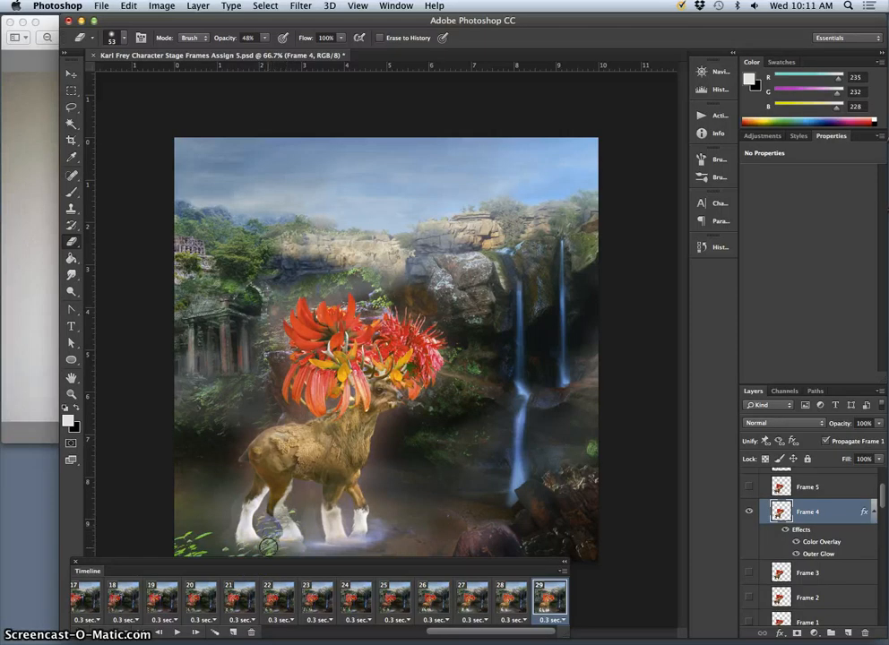
key(super+z)
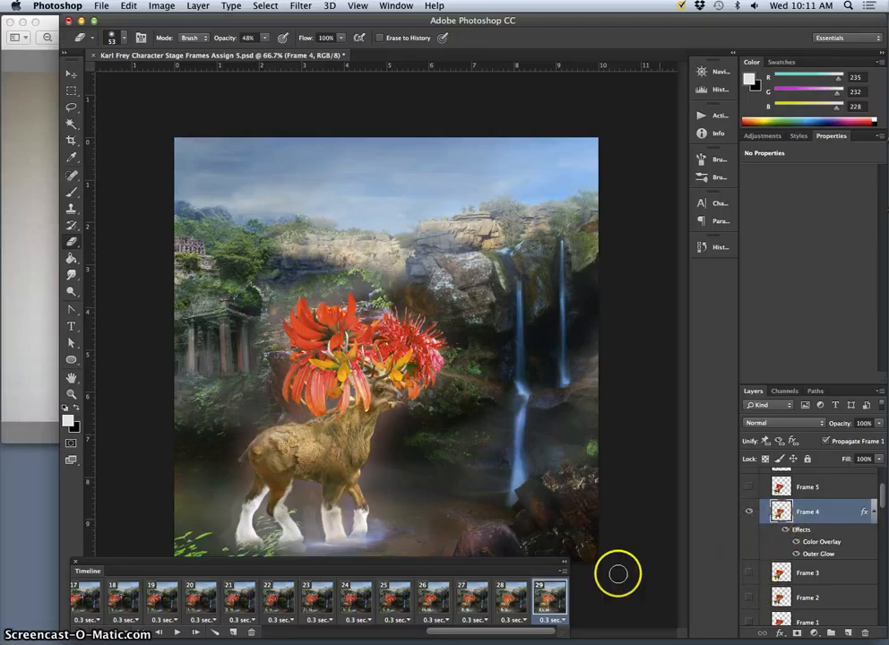
- Step back and forth through frames 26, 27 and 28 to examine how far the deer advances between poses
click(512, 603)
click(484, 602)
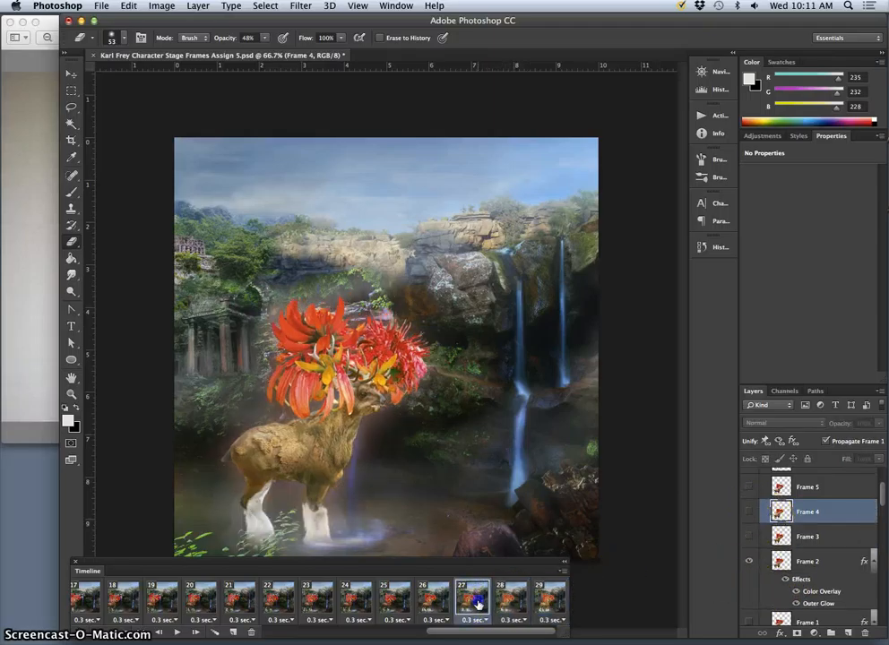
click(512, 602)
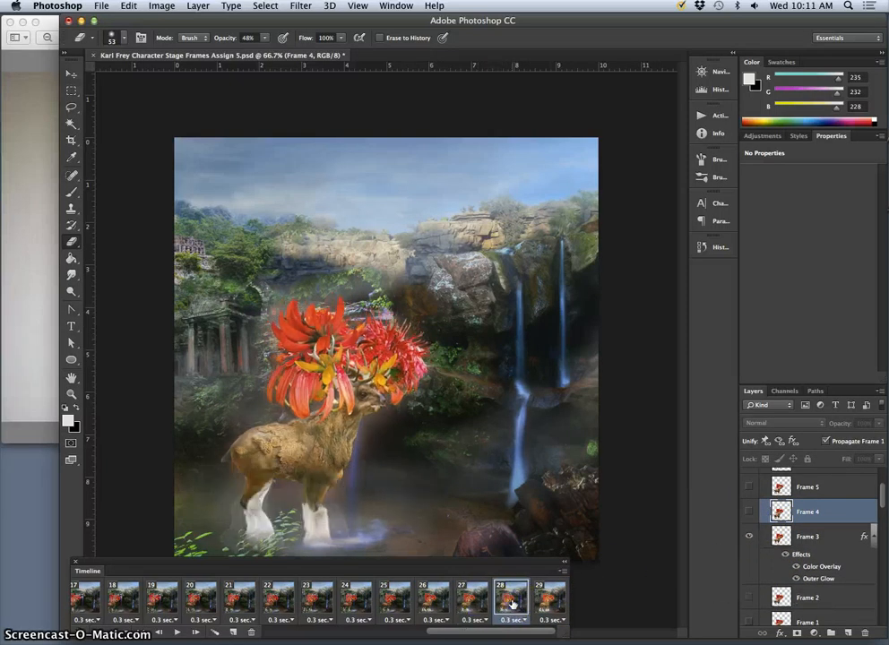
click(486, 603)
click(438, 605)
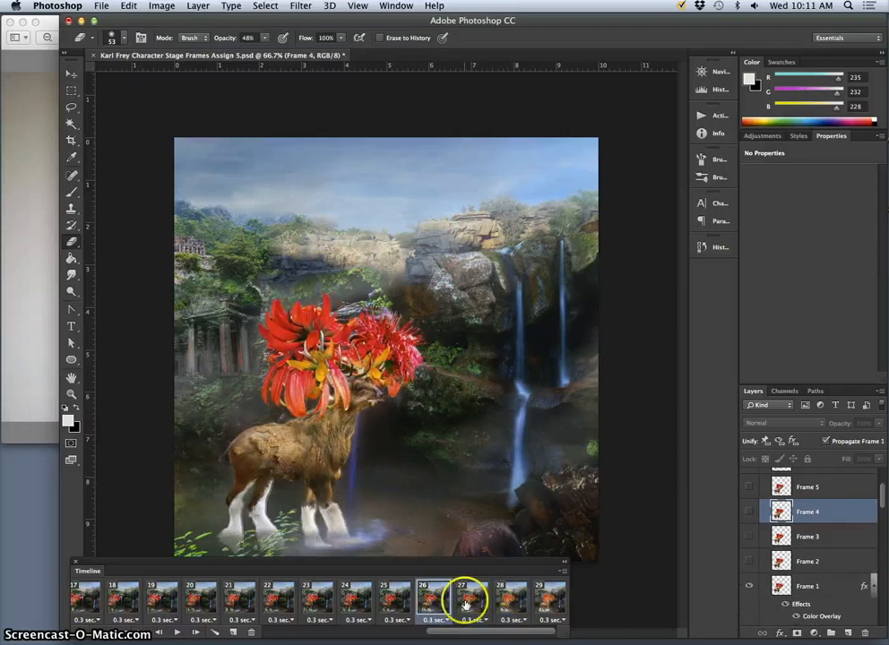
click(467, 605)
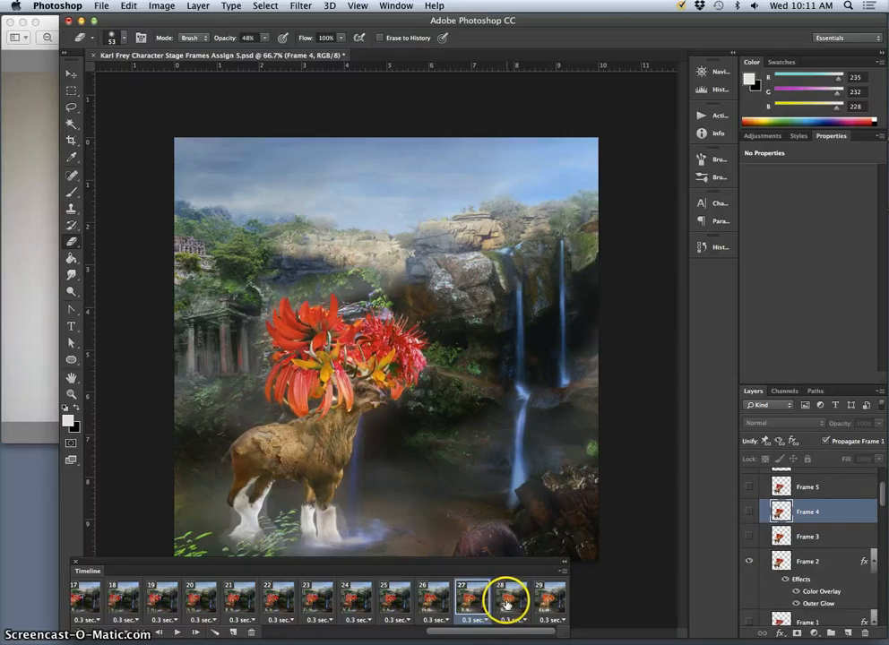
click(507, 606)
- Nudge the deer on layer Frame 3 slightly to the right in animation frame 28
key(alt+bracketleft)
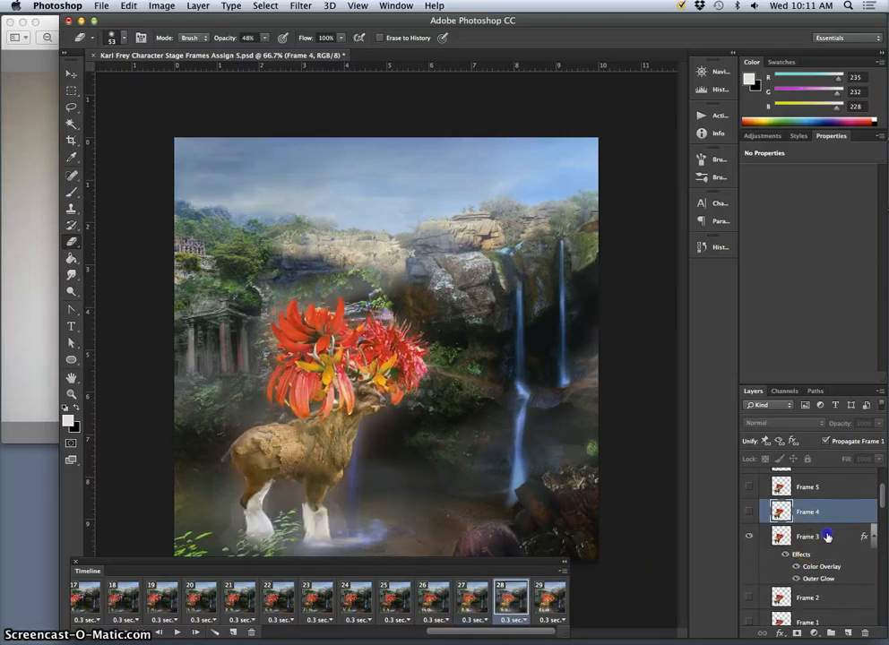
click(72, 74)
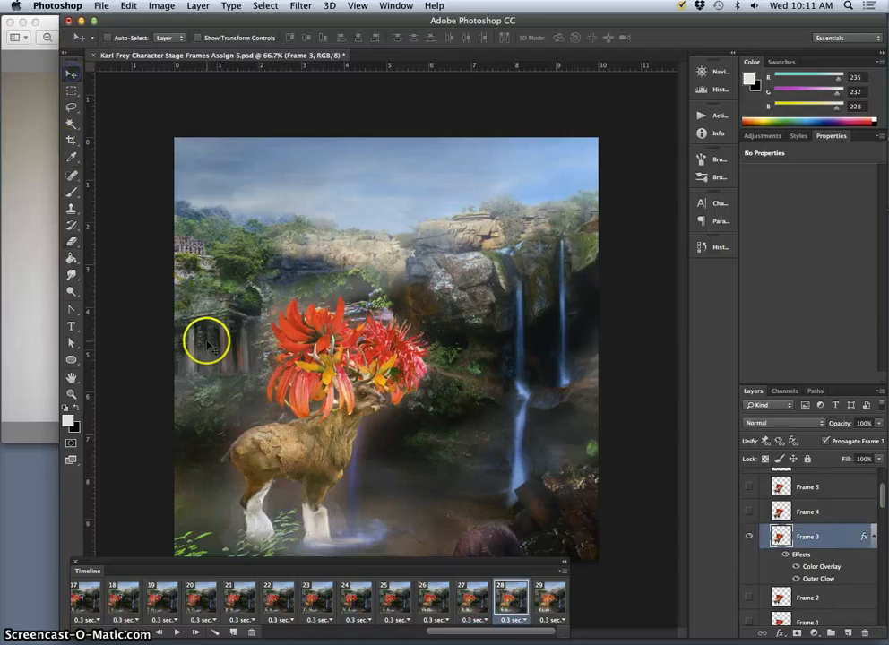
key(Right)
key(Right)
key(Right)
key(Right)
key(Right)
key(Right)
key(Right)
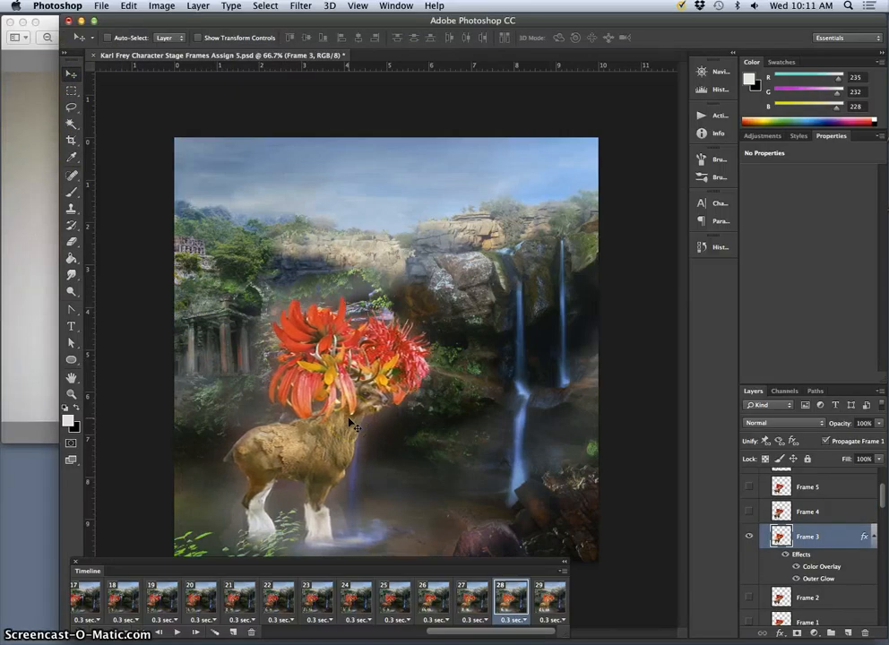
key(Right)
key(Right)
key(Right)
key(Right)
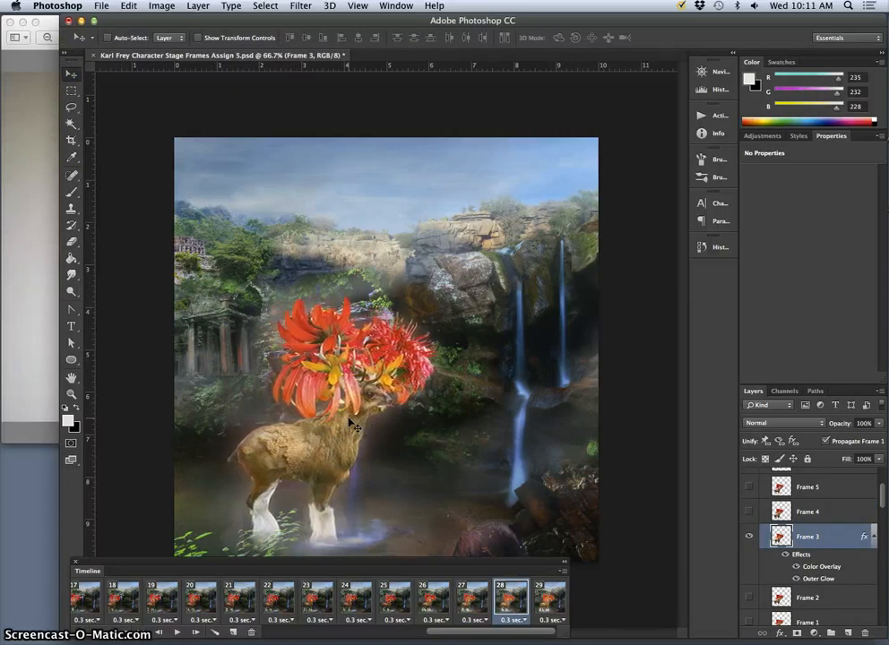
key(Right)
key(Right)
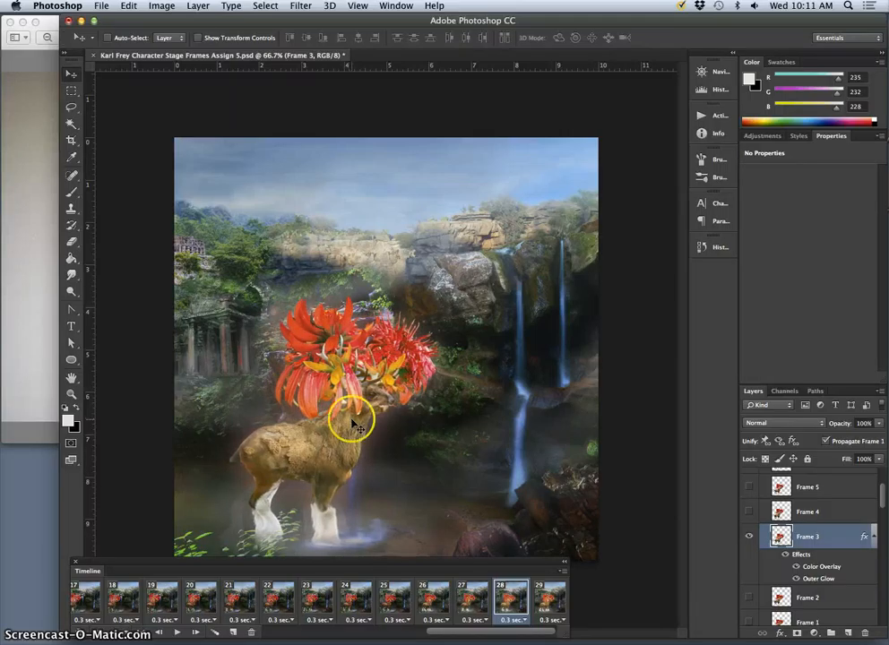
- Step through frames 26 to 29 to check the deer's forward movement with the shifted poses
click(471, 595)
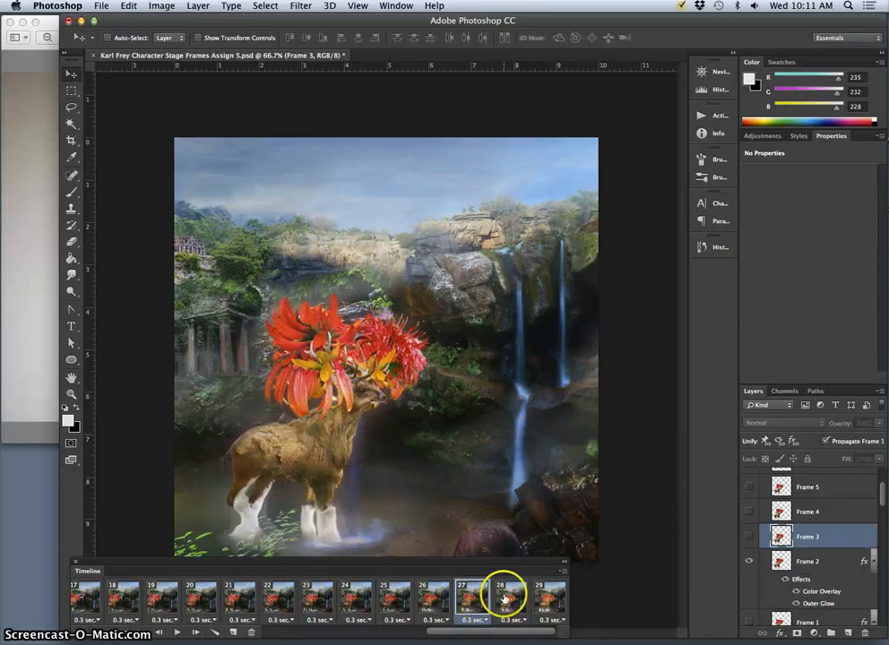
click(504, 598)
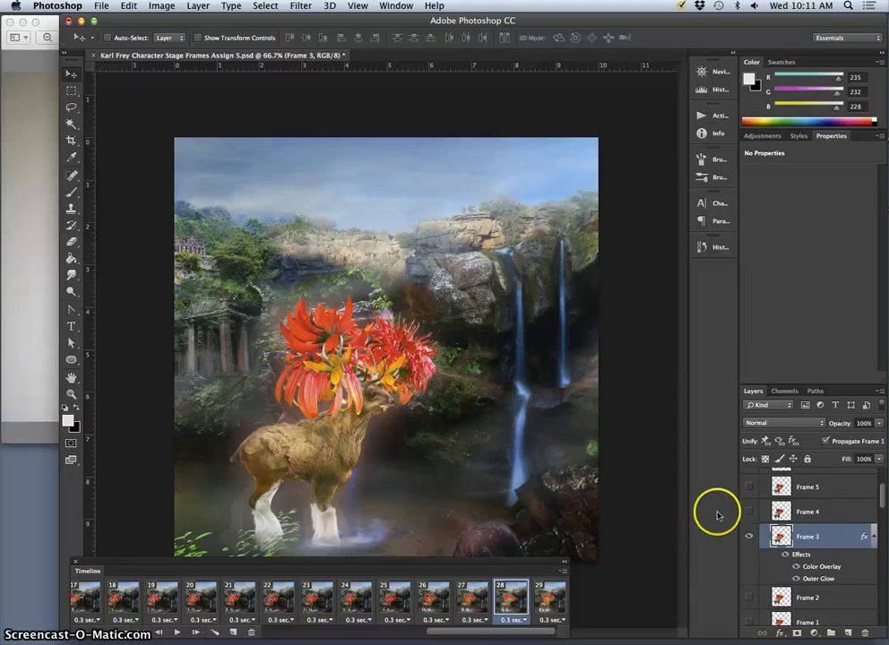
click(555, 597)
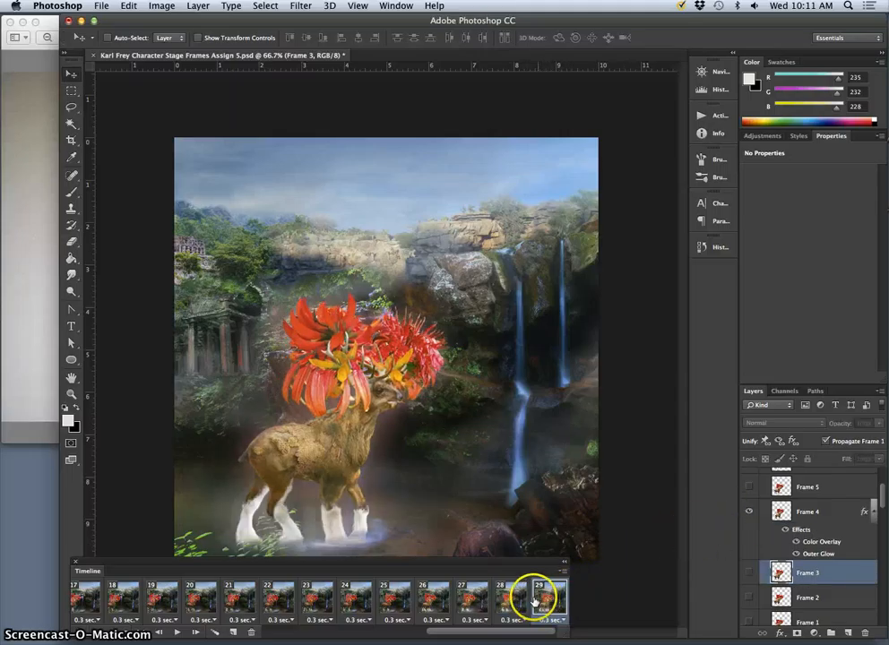
click(507, 598)
click(461, 605)
click(433, 601)
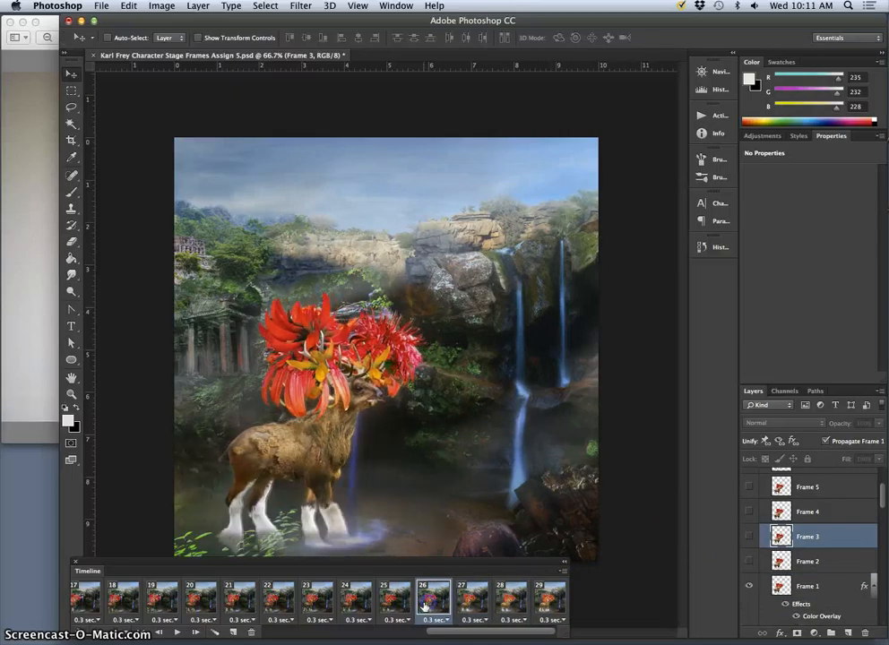
- Review frames 25 to 29, and in frame 29 strengthen layer Frame 4's Color Overlay and set its Outer Glow opacity to 51%
click(398, 601)
click(444, 599)
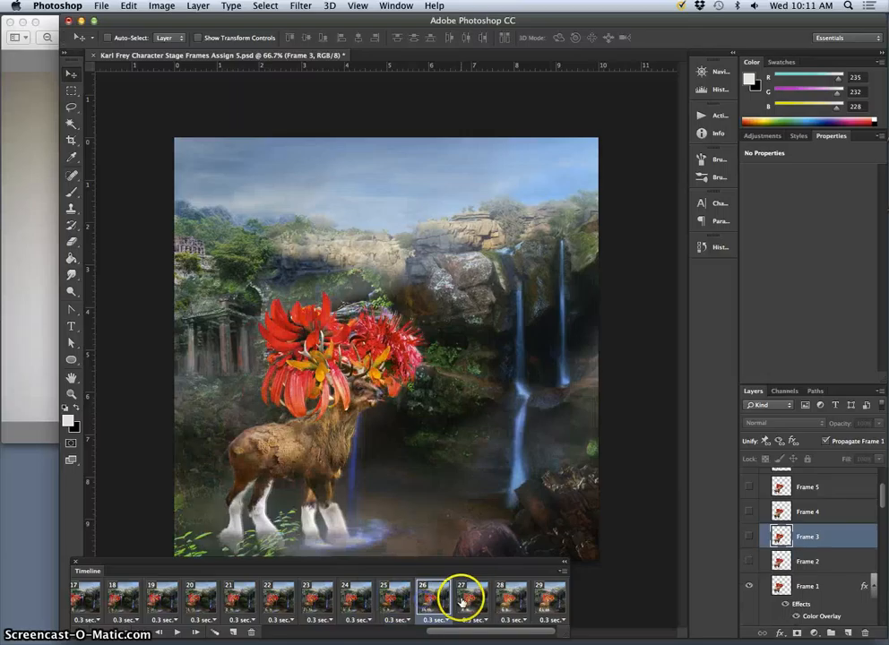
click(482, 602)
click(506, 602)
click(542, 598)
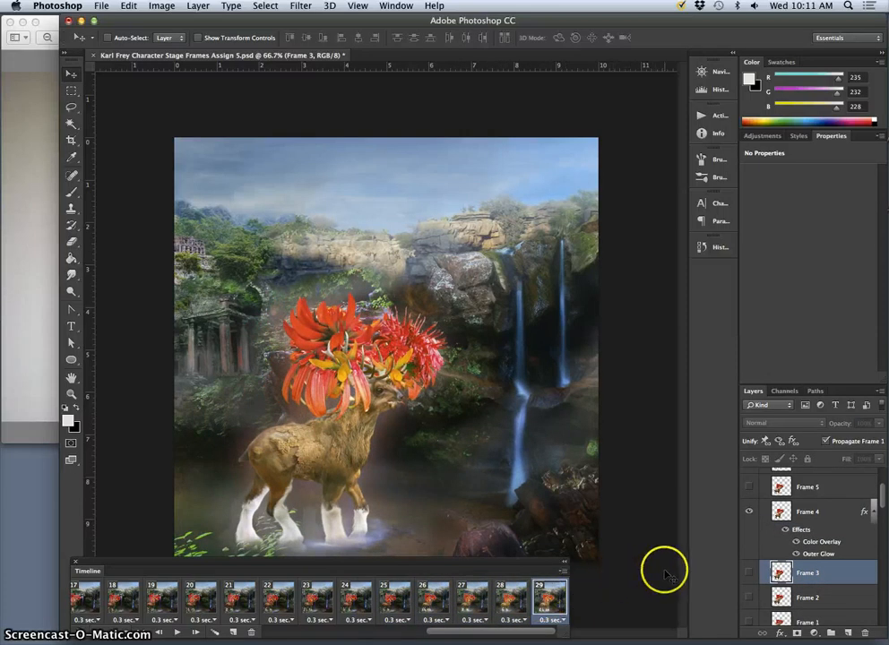
double_click(791, 532)
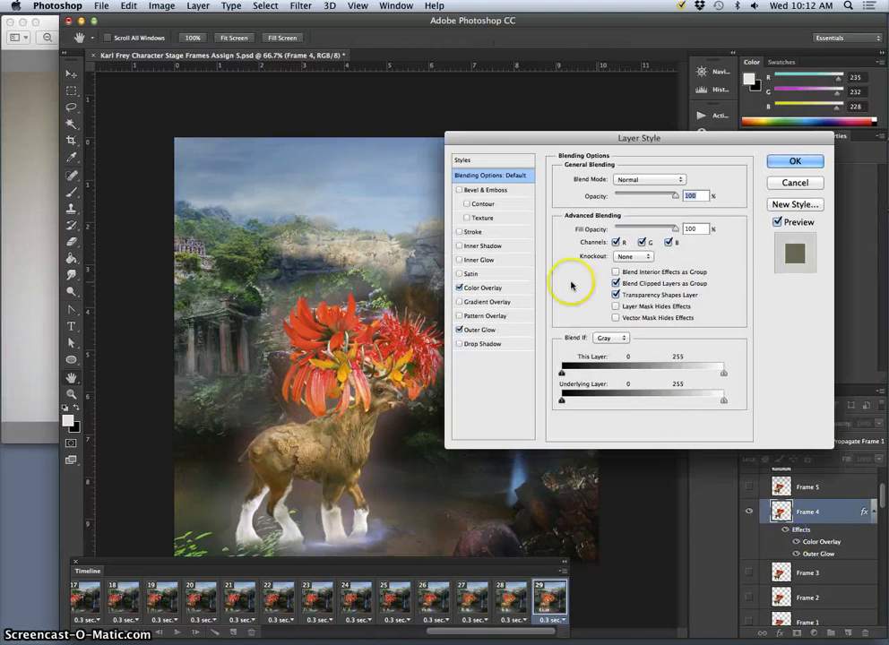
click(513, 289)
drag(613, 197, 631, 197)
click(507, 330)
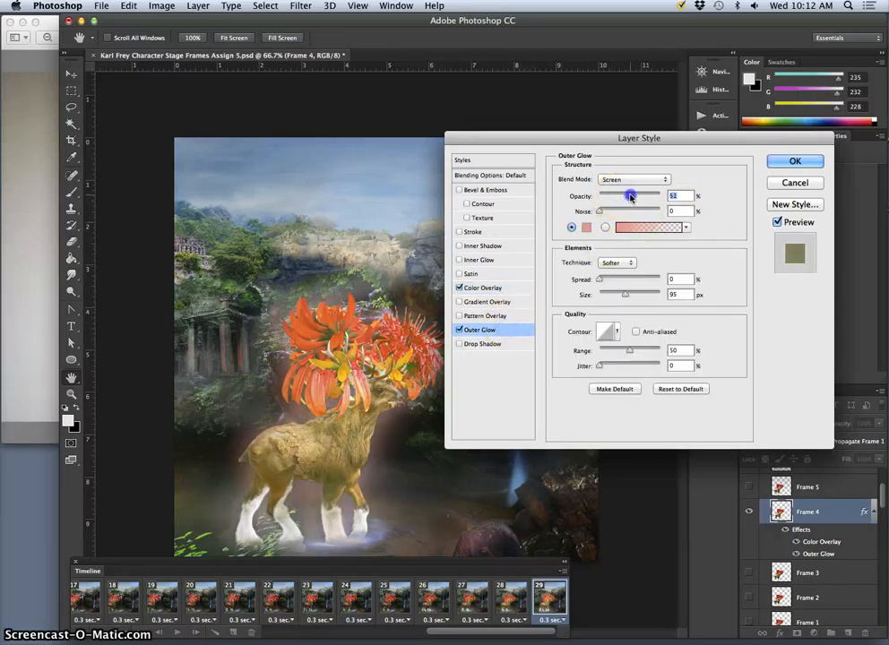
click(794, 162)
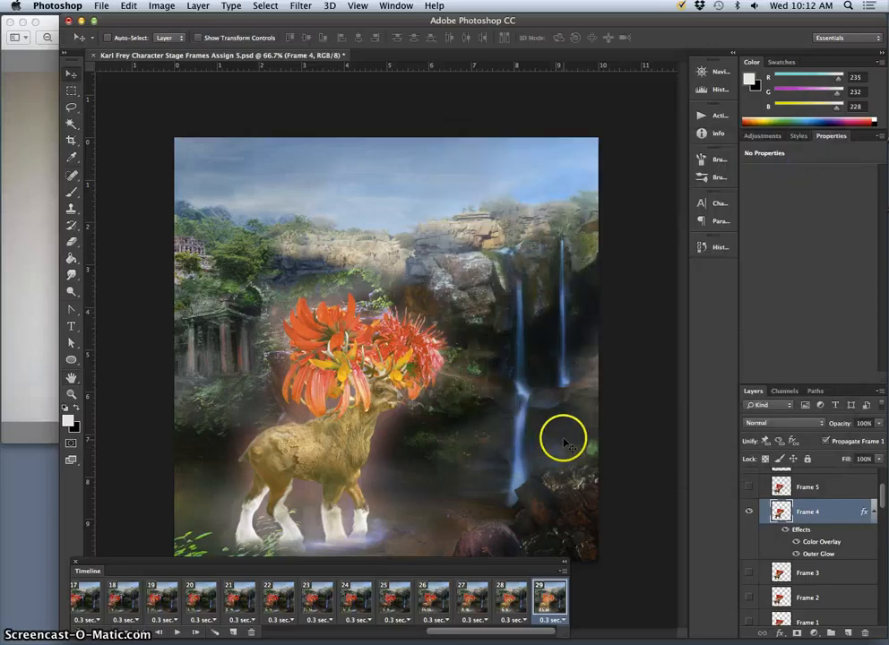
- Play the animation from frame 18 to check the glowing walk cycle, and stop the playback
click(120, 602)
click(175, 633)
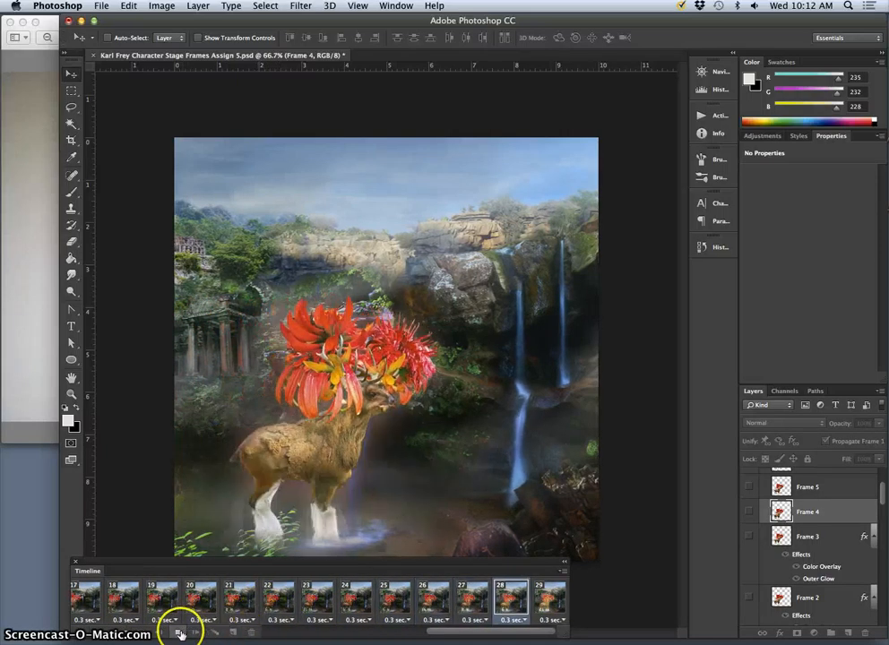
click(177, 632)
scroll(378, 603, right, 10)
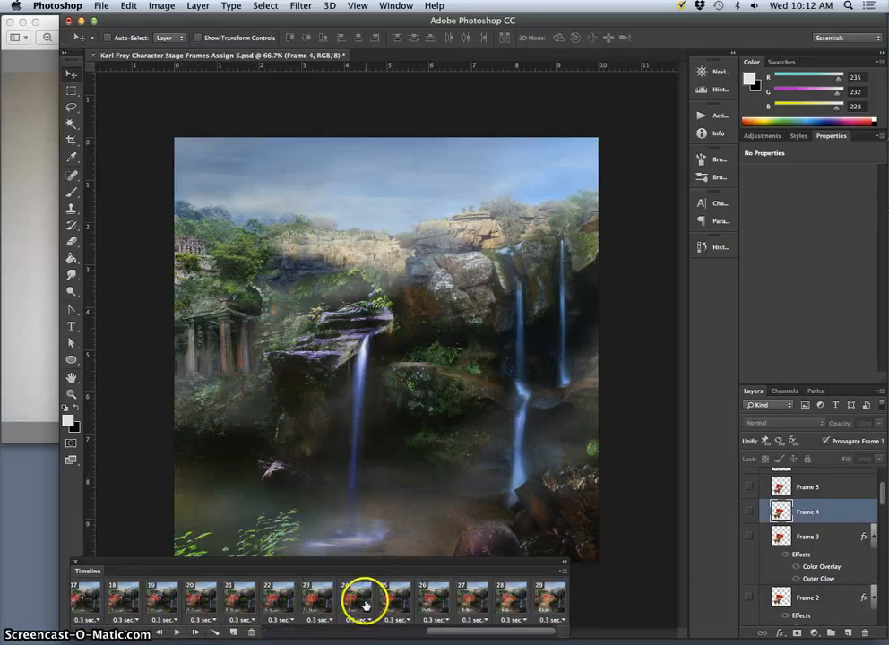
- Step back and forth through frames 26, 27 and 29 to compare the deer's poses and glow
click(541, 598)
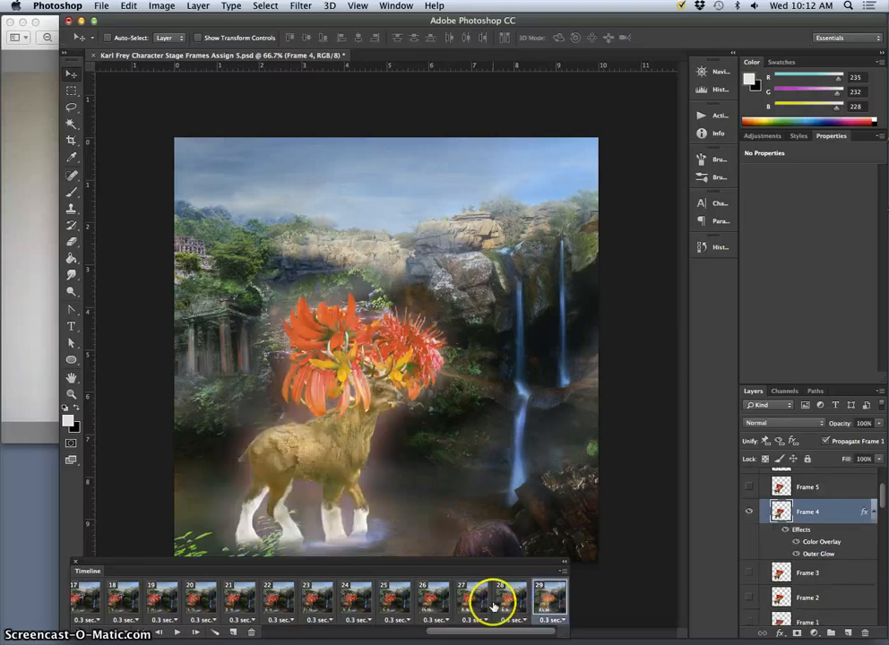
click(434, 602)
click(474, 598)
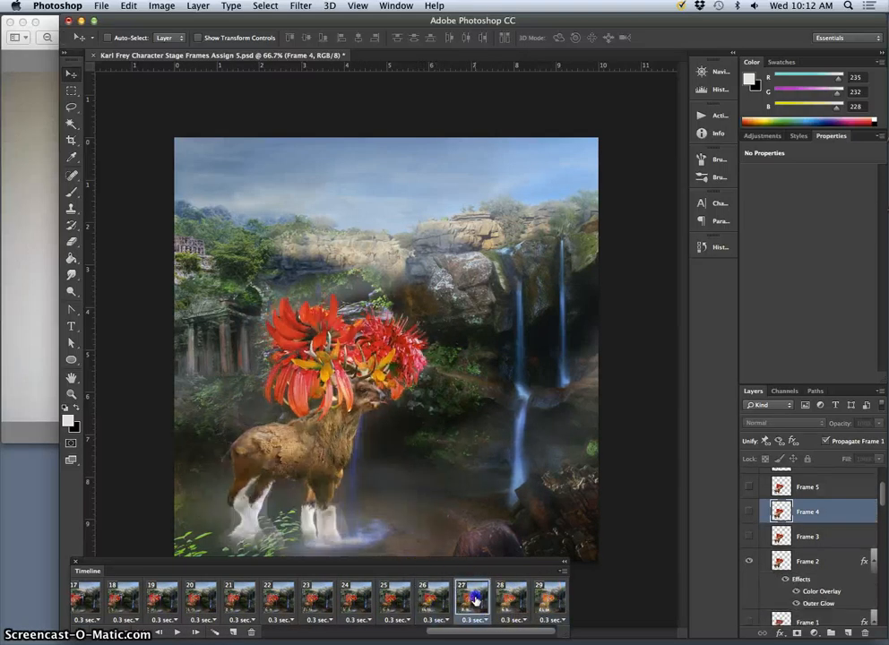
drag(474, 599, 446, 605)
click(435, 602)
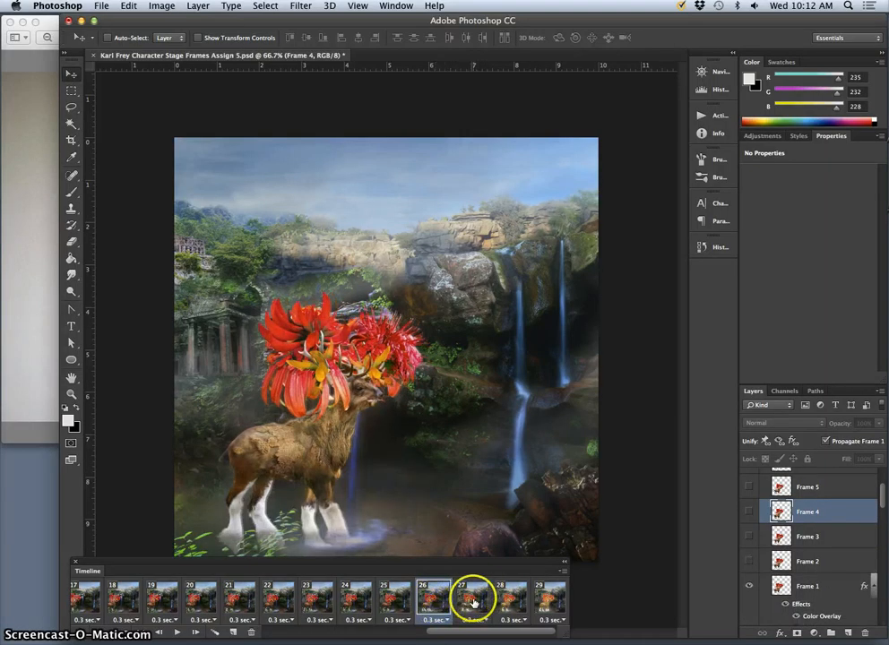
click(474, 602)
click(398, 601)
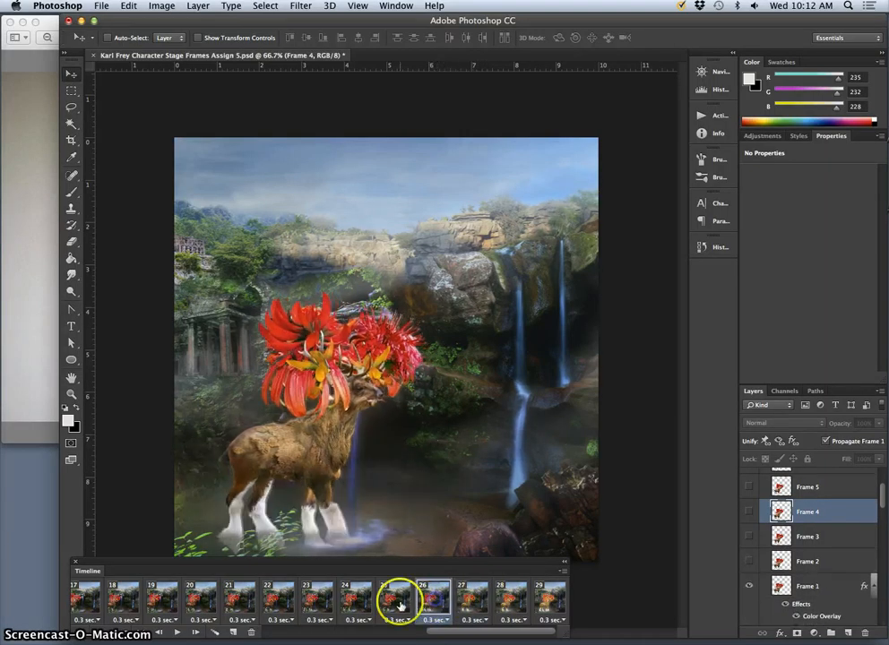
click(434, 602)
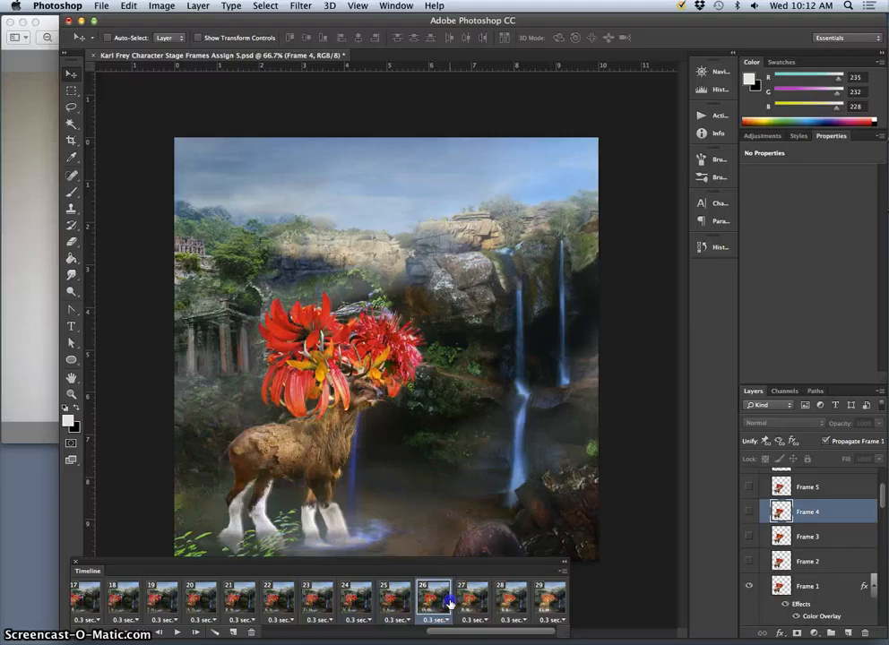
click(471, 603)
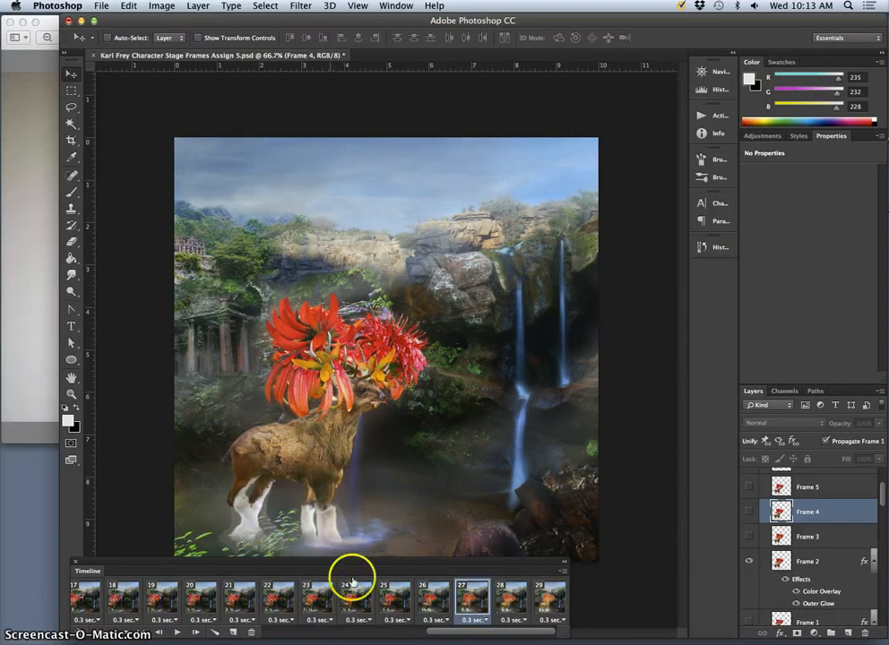
- Switch to Finder, open the Swamp foliage Assets folder and browse its images for the red maple photo
mouse_move(484, 634)
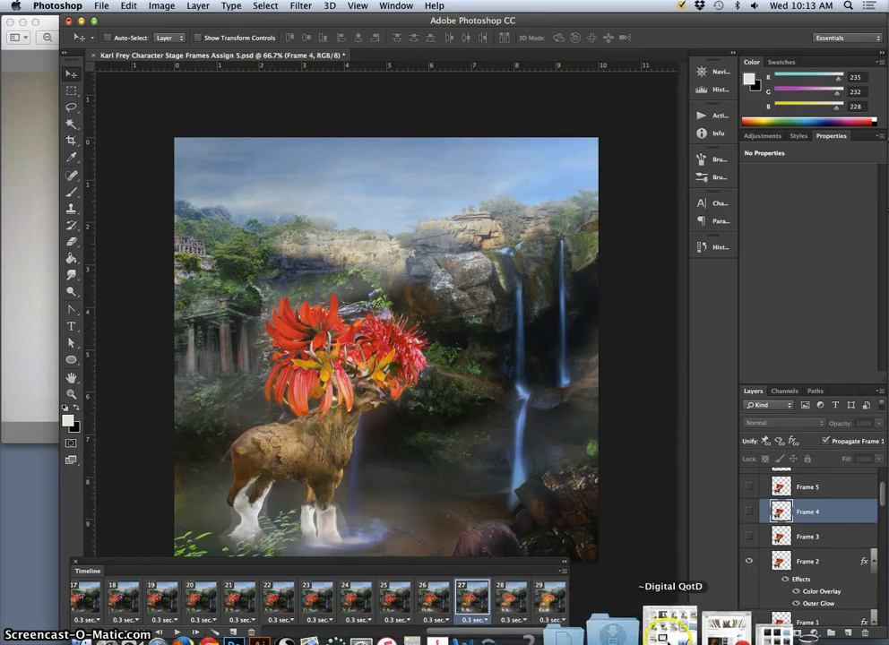
click(716, 630)
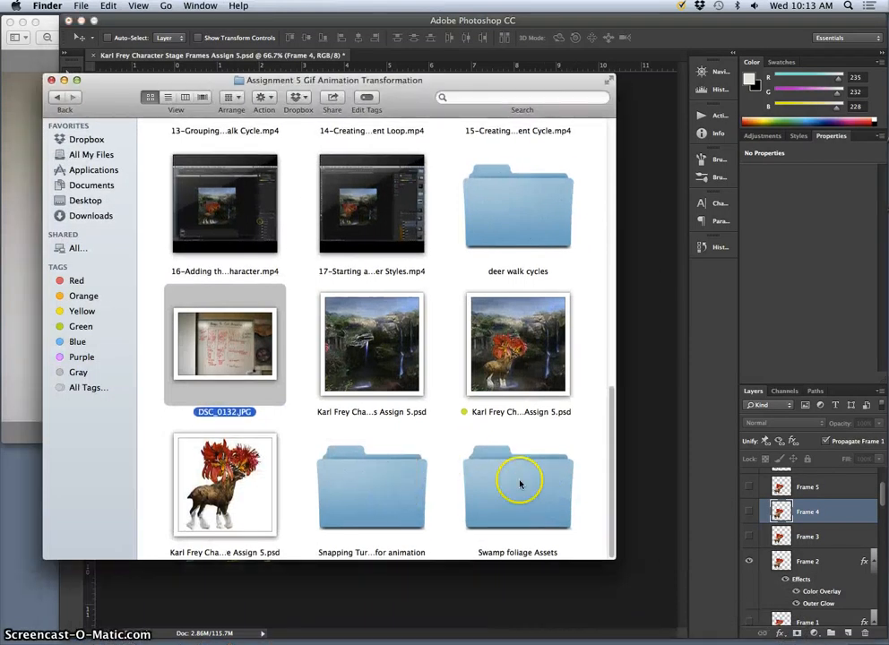
double_click(520, 484)
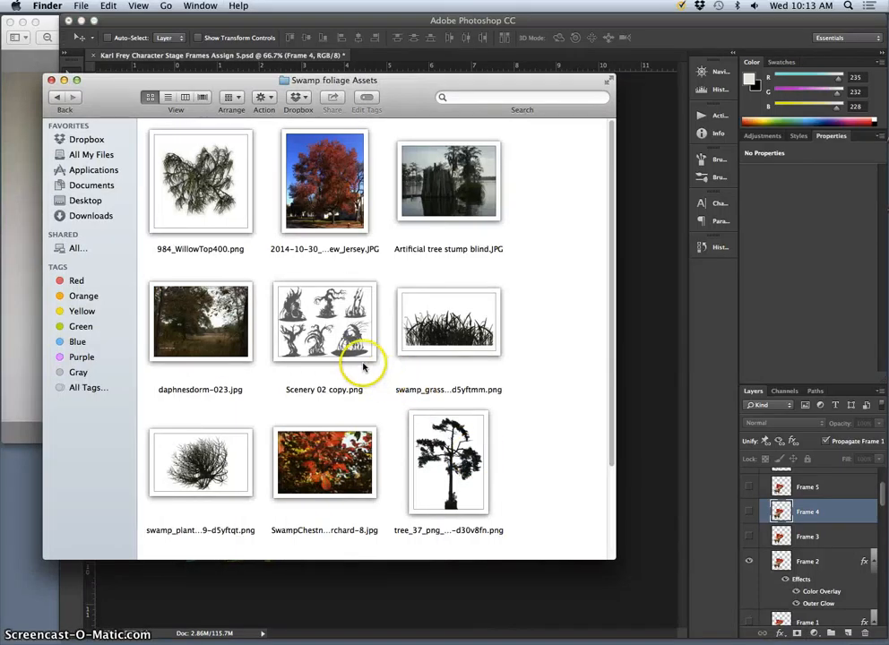
scroll(359, 363, down, 5)
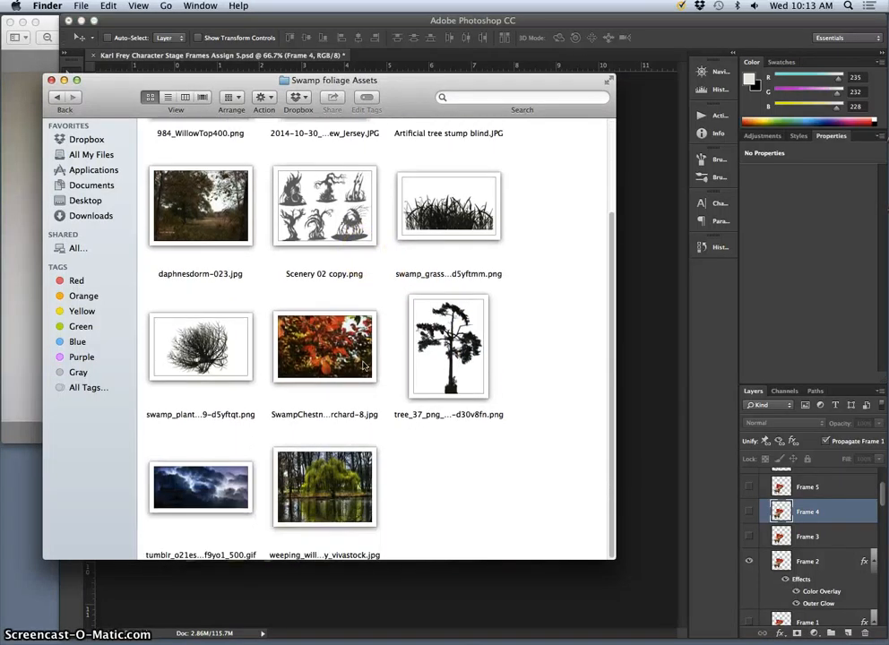
scroll(363, 366, up, 5)
click(325, 182)
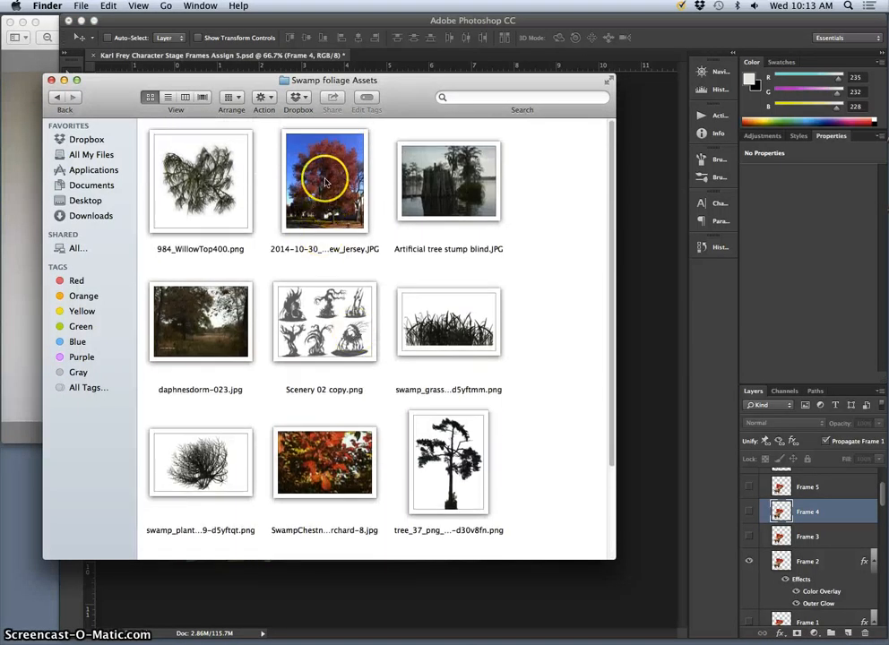
- Place the red maple photo into the Photoshop document, scaled to 29.25% width and 20.88% height, over the scene's lower-left corner
drag(377, 80, 140, 142)
drag(80, 219, 401, 388)
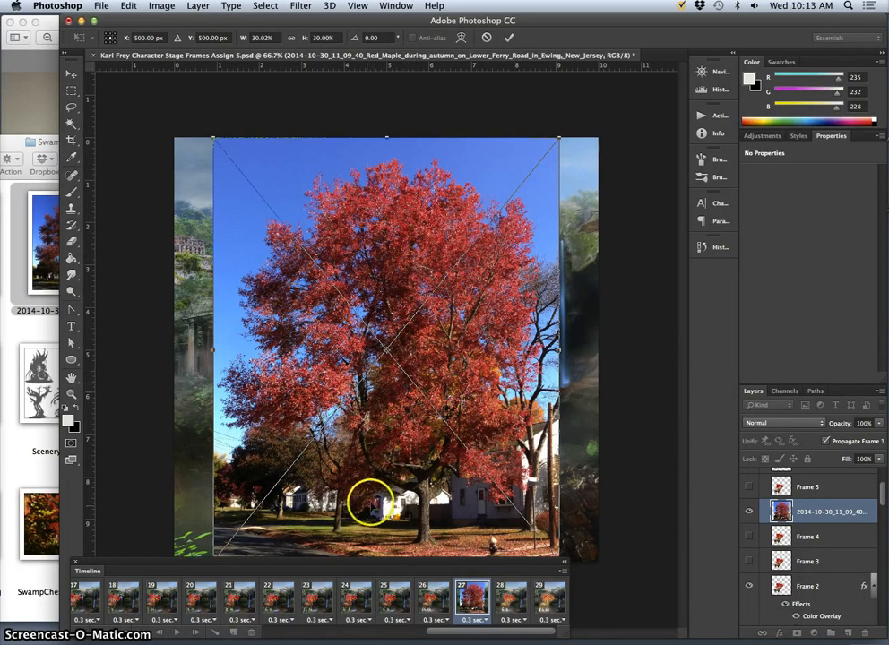
drag(559, 138, 553, 266)
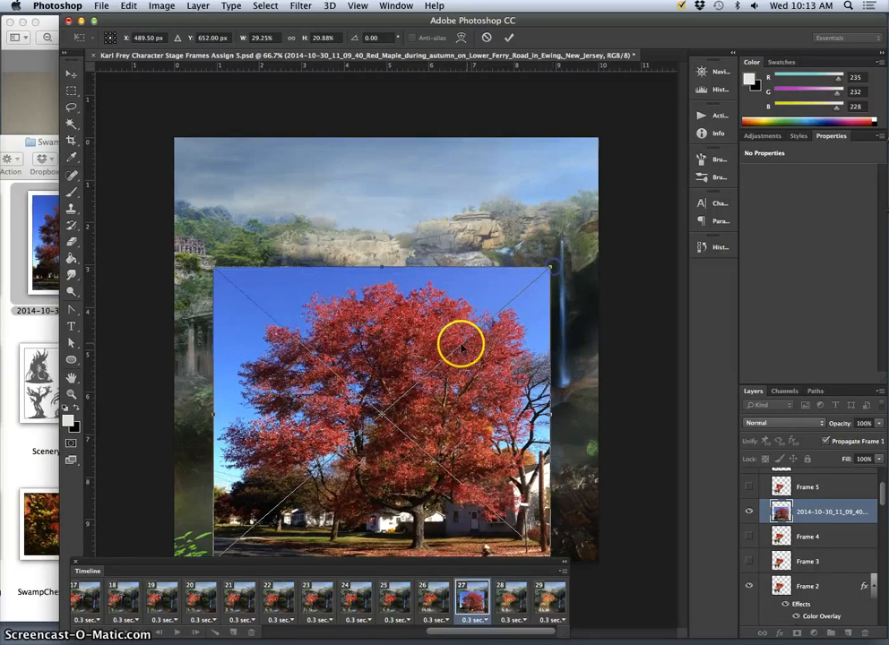
drag(462, 343, 253, 517)
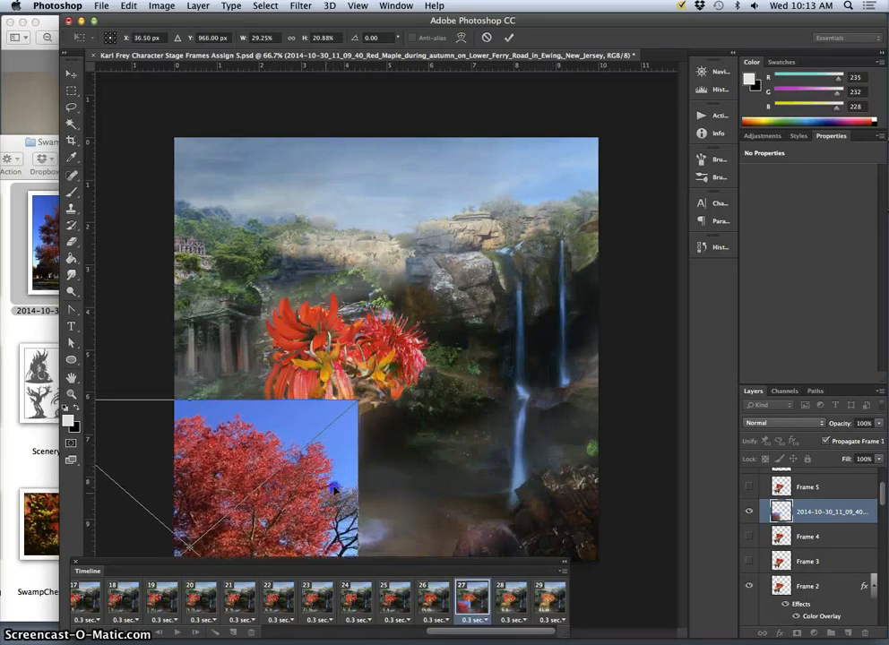
drag(333, 489, 356, 428)
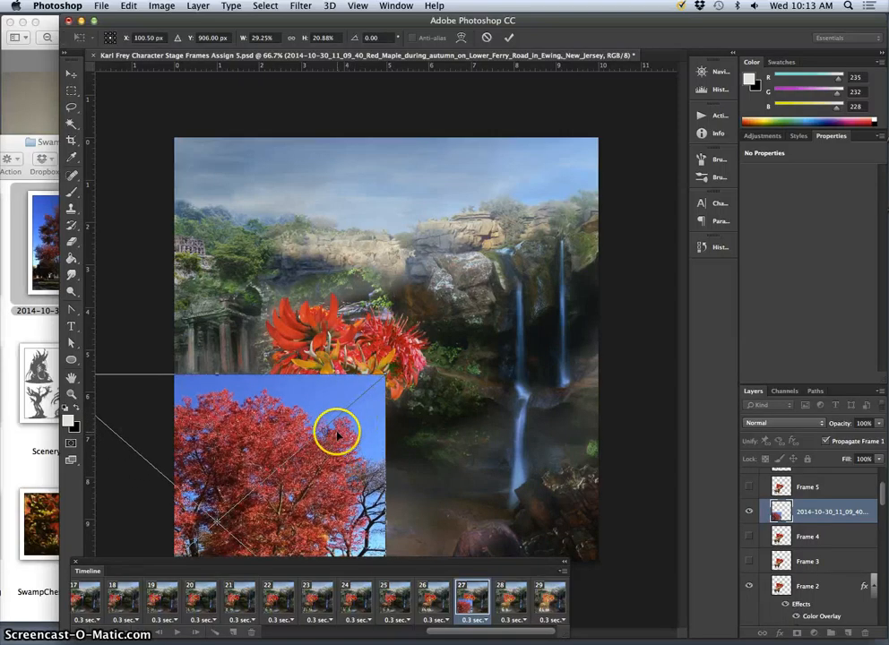
key(Return)
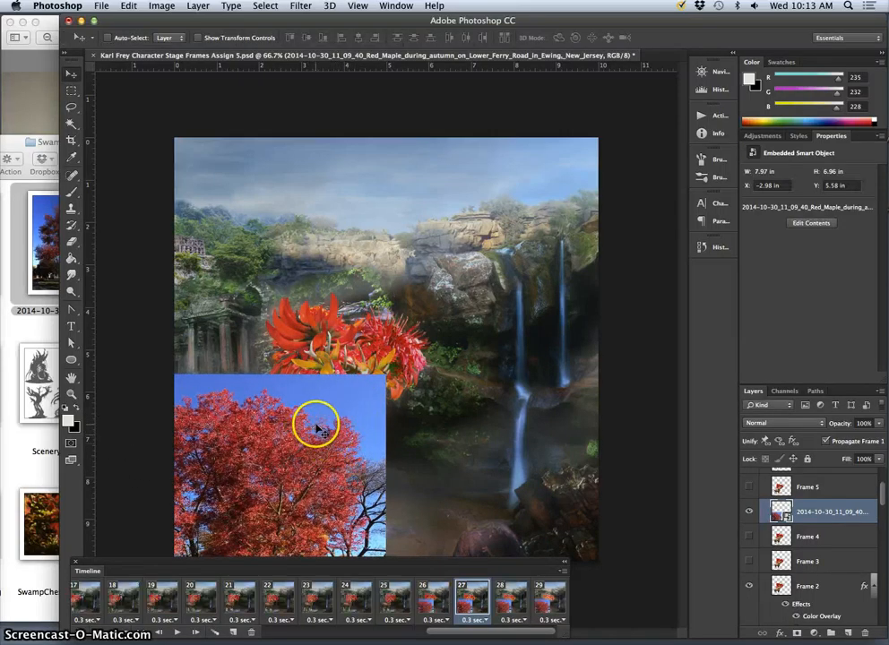
- Rasterize the maple layer and select its blue sky with the Magic Wand at tolerance 32 and Contiguous off
right_click(817, 509)
click(683, 326)
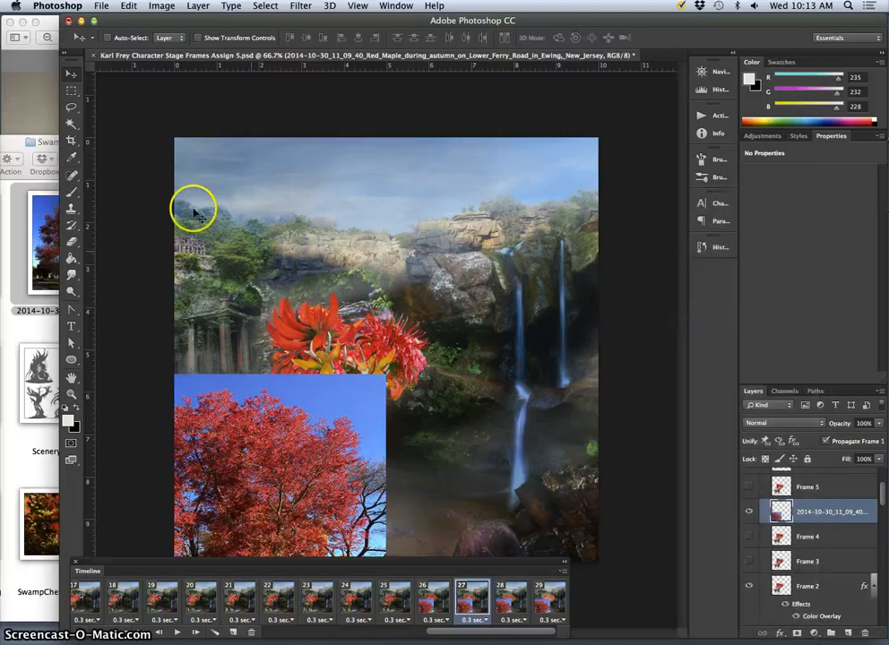
click(72, 126)
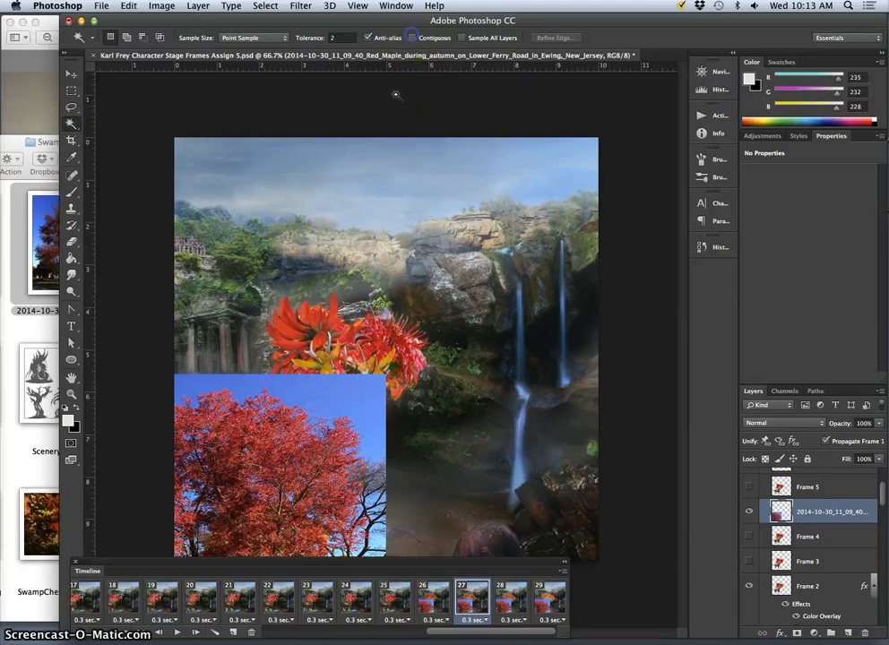
click(307, 395)
click(333, 407)
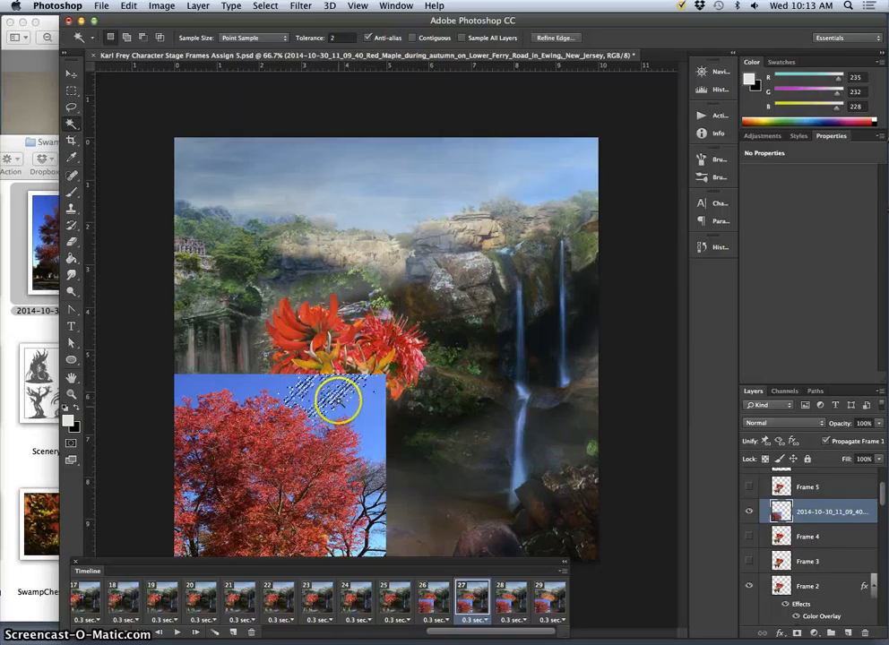
click(338, 38)
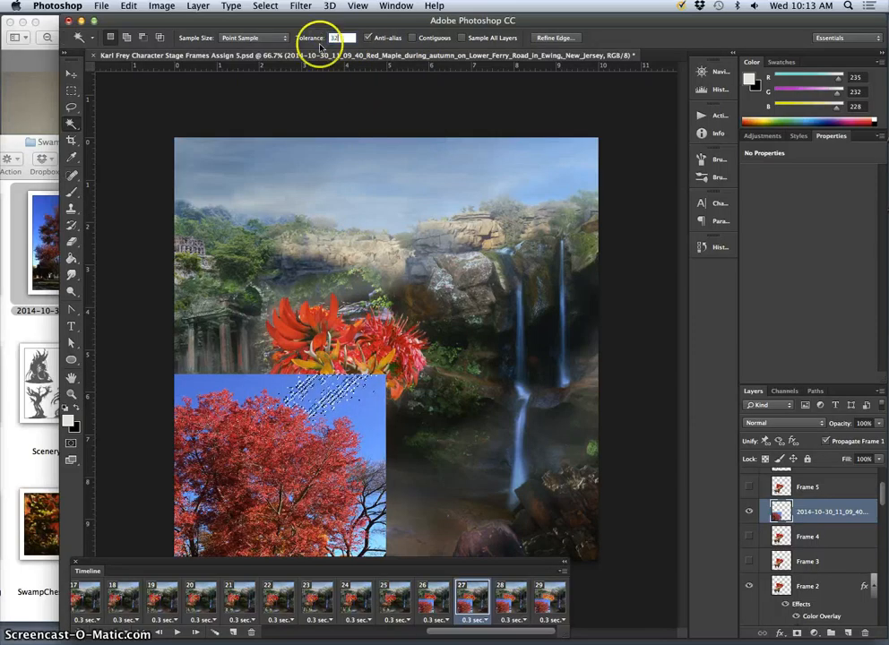
click(374, 415)
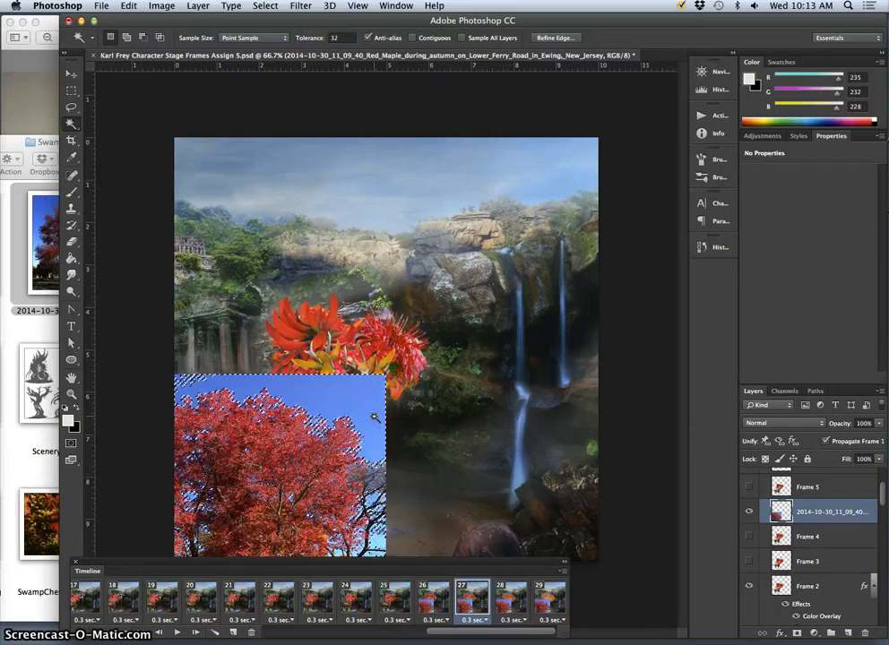
- Refine the sky selection's edge with a 2.7 px feather and +38% Shift Edge, and delete the selected sky
click(560, 38)
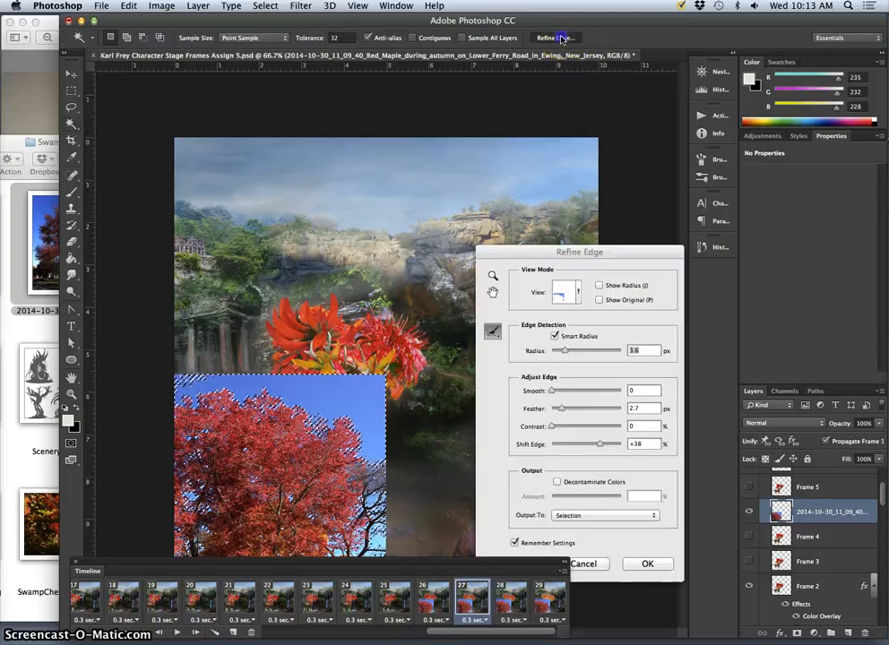
click(645, 565)
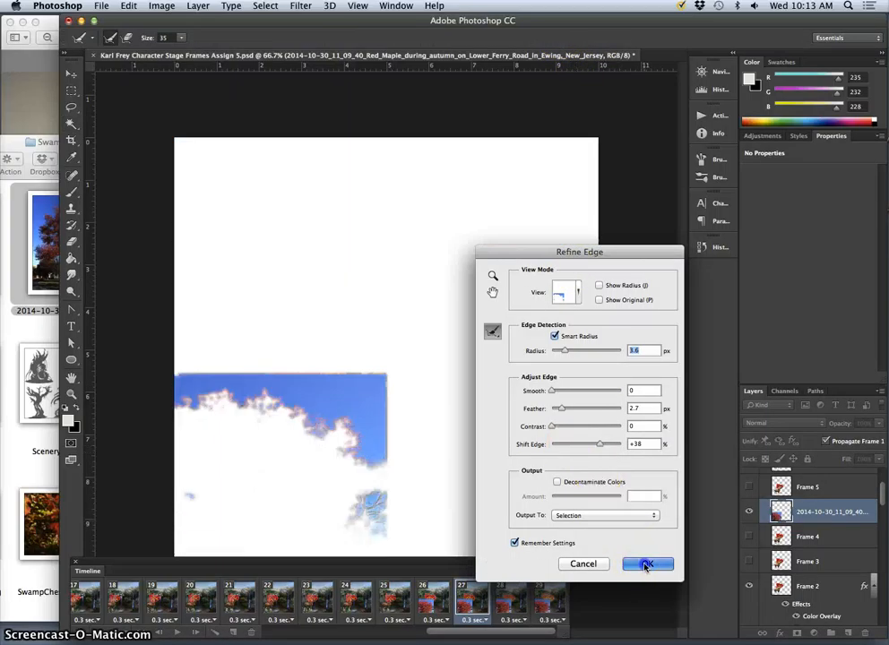
key(Delete)
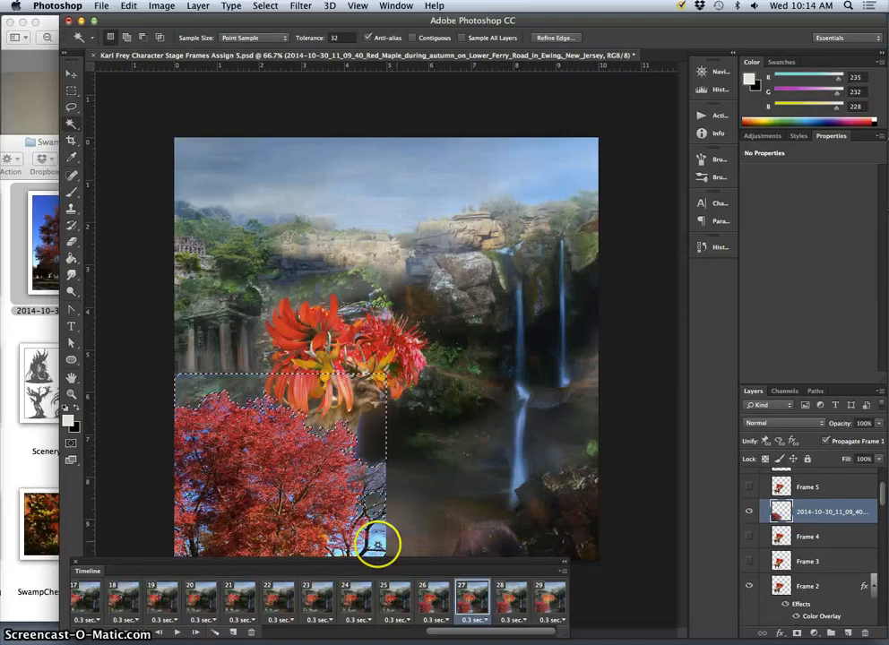
- Select the remaining sky patch beside the maple's trunk, refine its edge with a 3.6 px Smart Radius, 2.7 px feather and +38% Shift Edge, and delete it
click(377, 543)
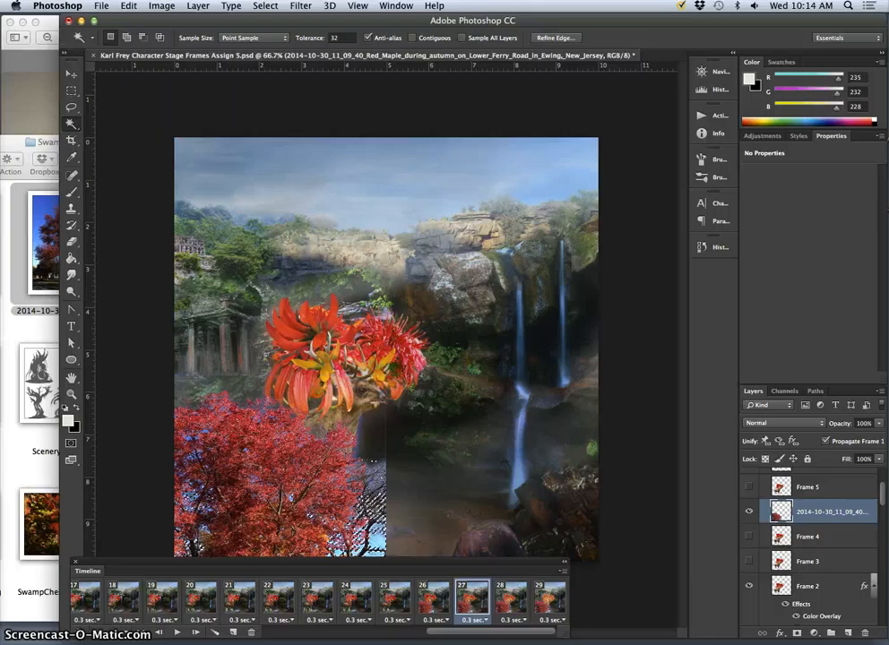
click(565, 41)
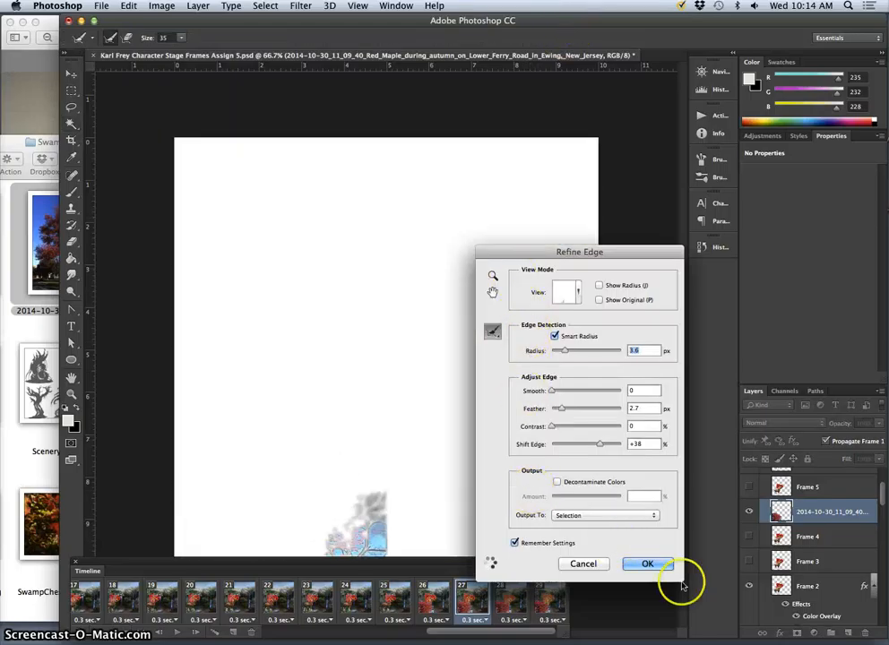
click(648, 564)
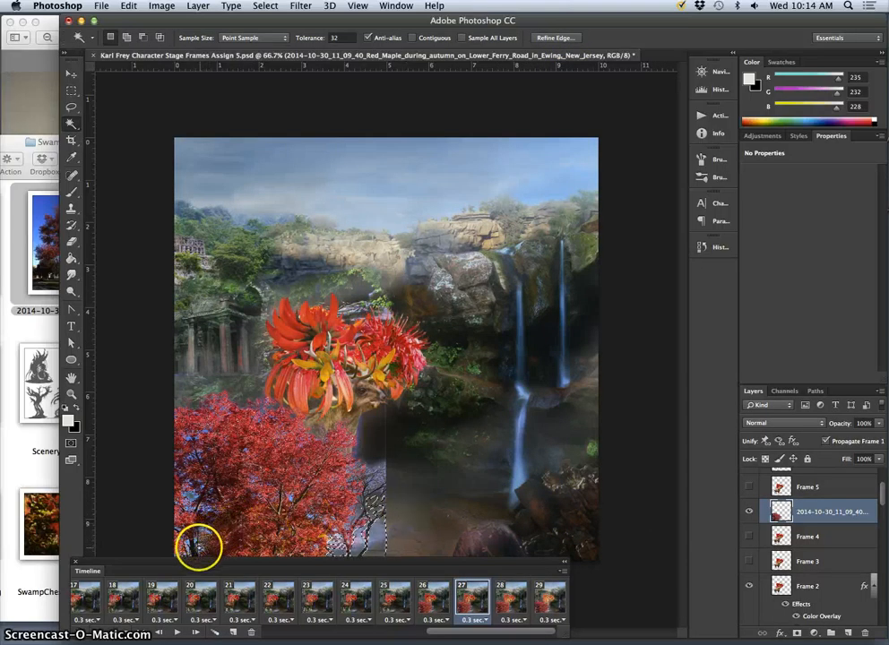
- Magic Wand the leftover blue and pale sky bits among the maple's branches, delete each selection, and deselect
click(237, 541)
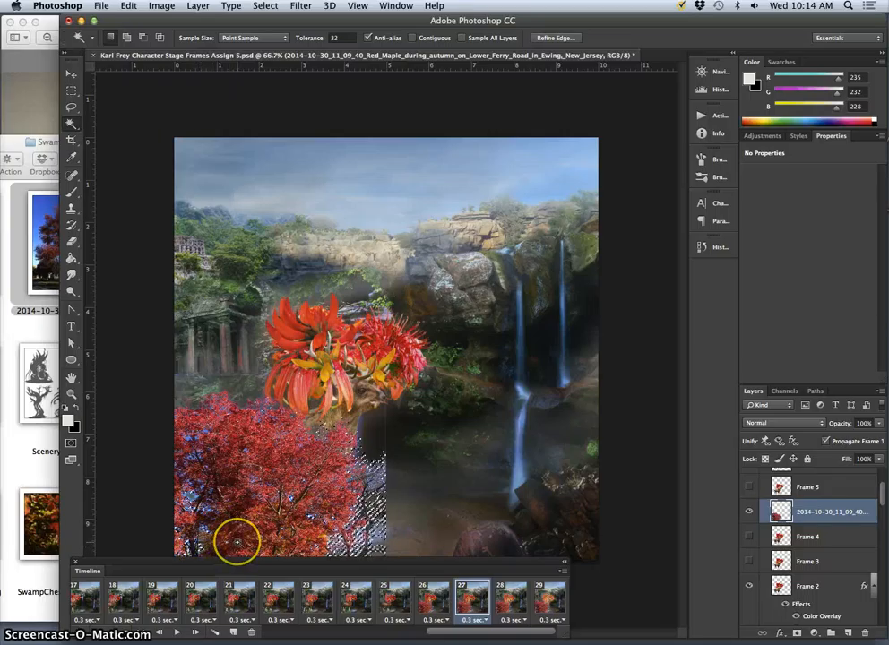
key(Delete)
click(193, 498)
key(Delete)
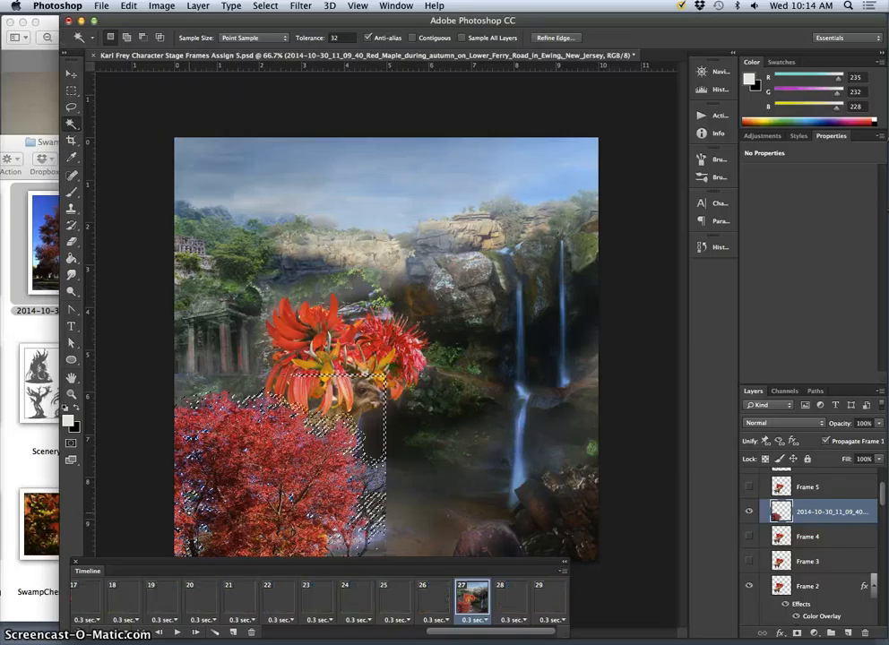
click(362, 553)
key(Delete)
click(374, 485)
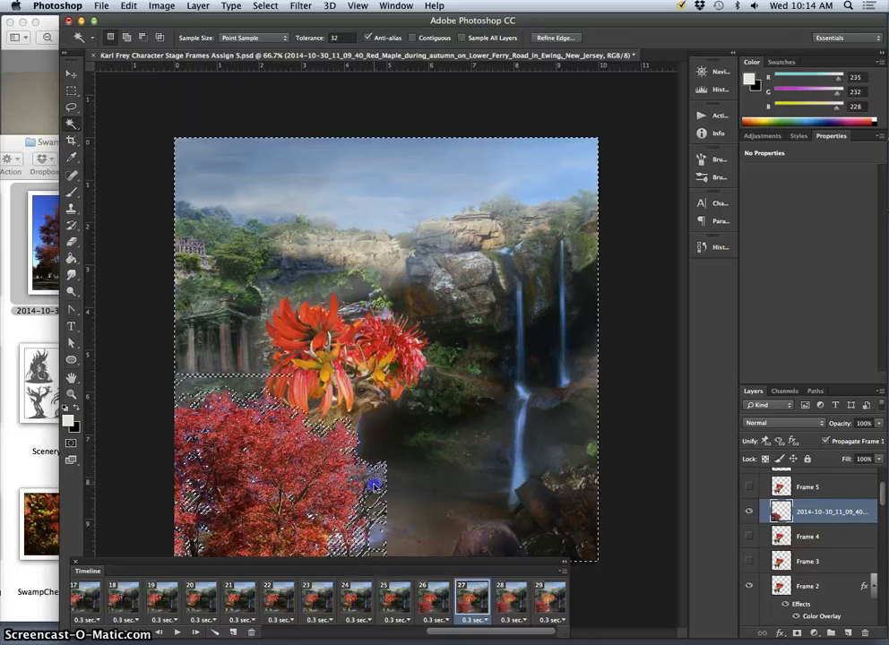
key(Delete)
key(super+d)
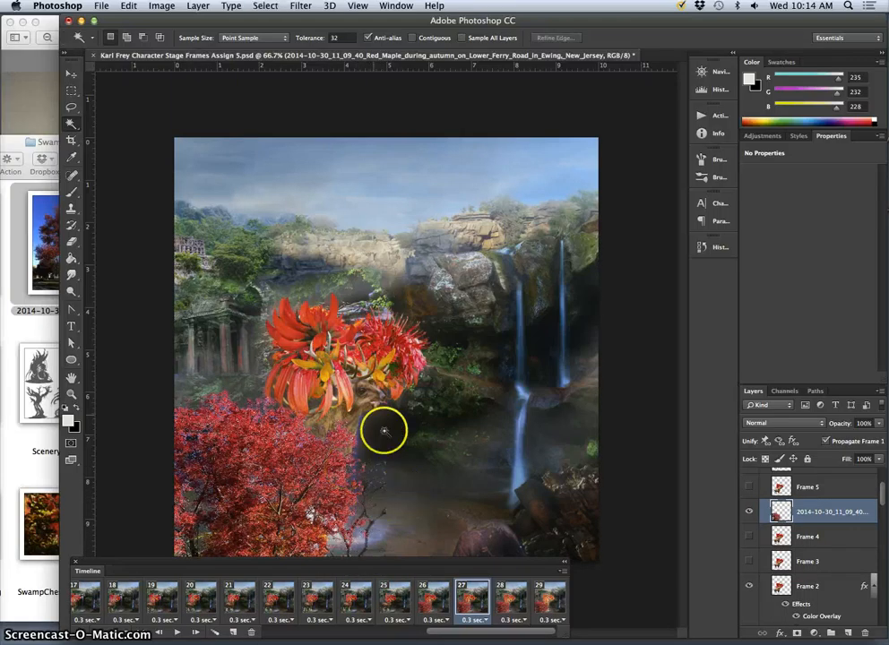
- Set the Eraser to 100% opacity and erase the bare branches beside the maple's lower edge
click(71, 241)
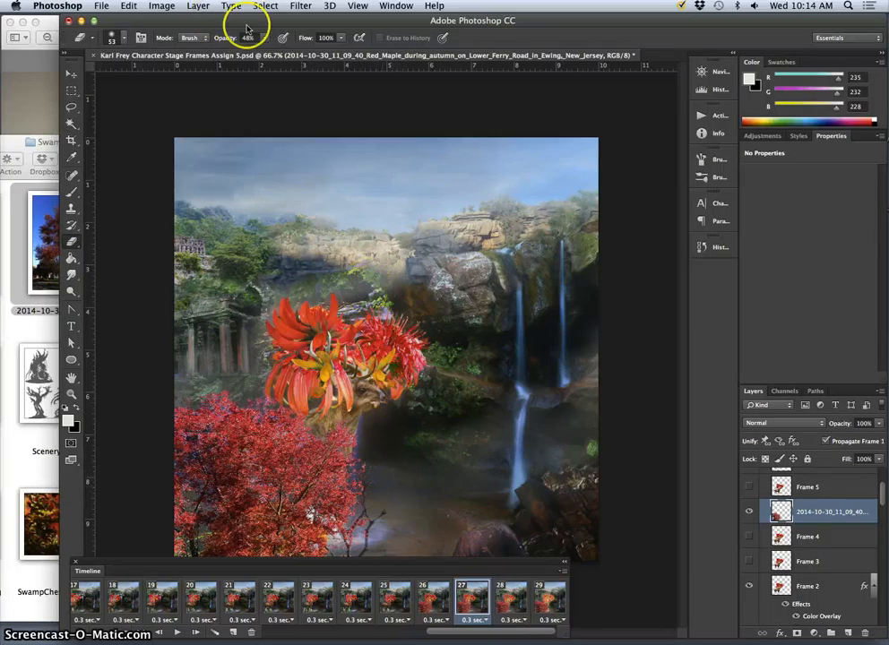
click(265, 38)
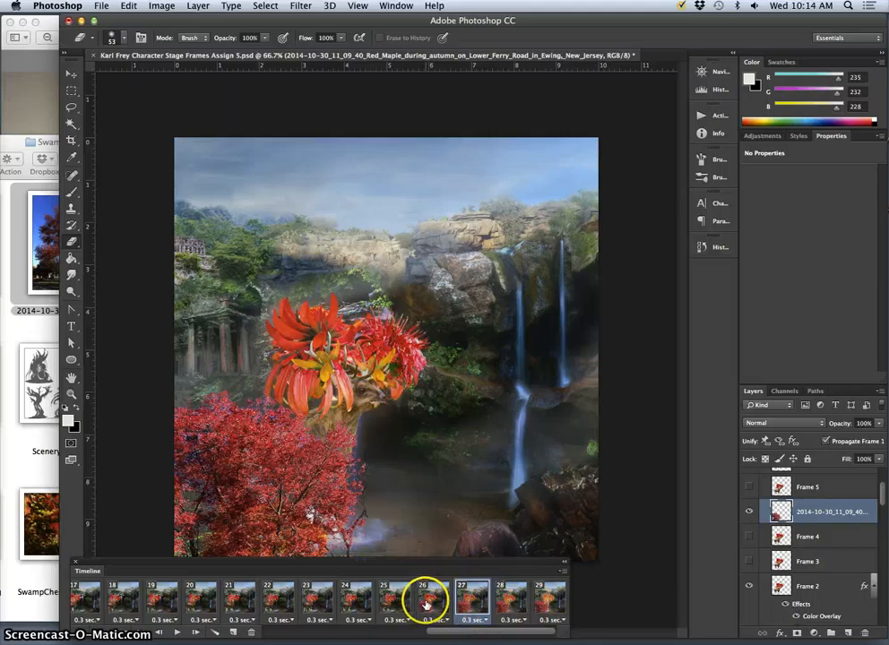
- Step through animation frames 23 to 29 to examine in which frames the maple foliage appears over the deer
click(435, 603)
click(467, 601)
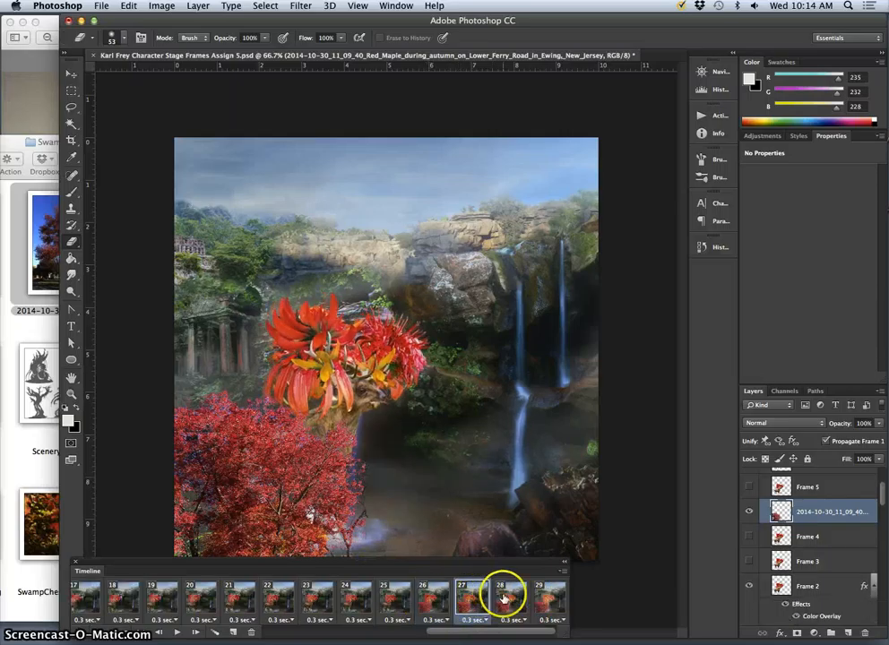
click(320, 603)
click(356, 600)
click(395, 600)
click(434, 601)
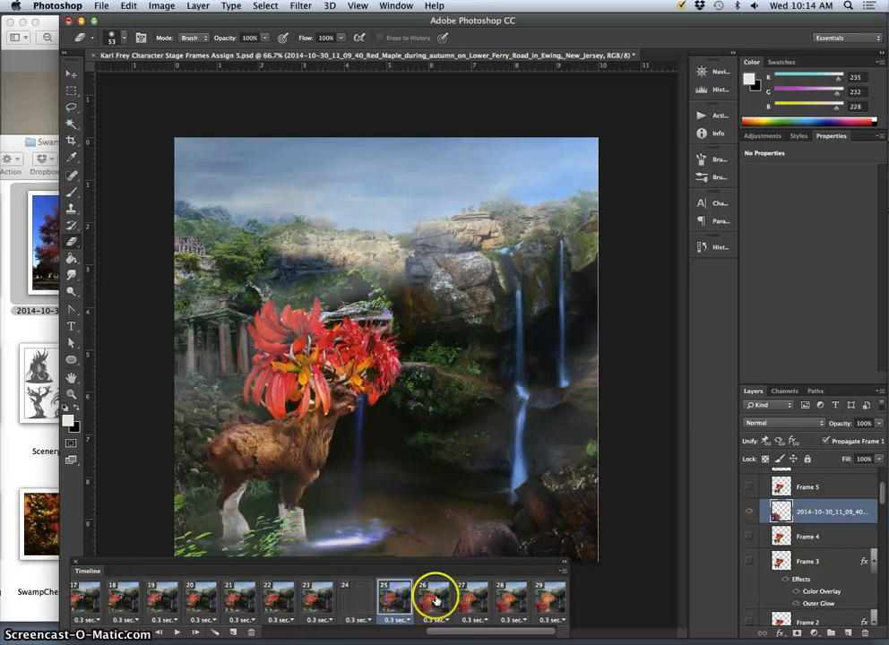
click(474, 599)
click(512, 601)
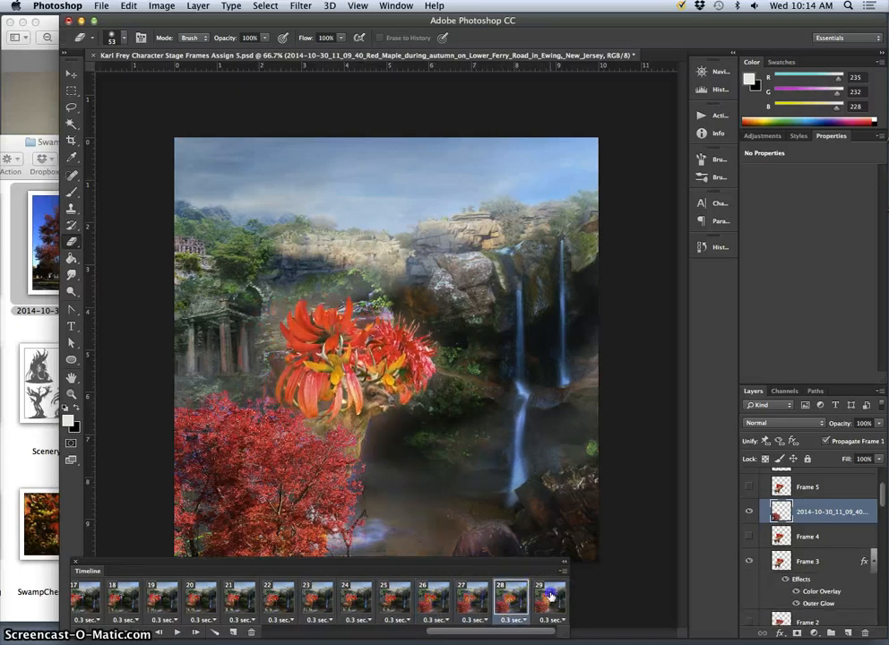
click(549, 598)
click(511, 600)
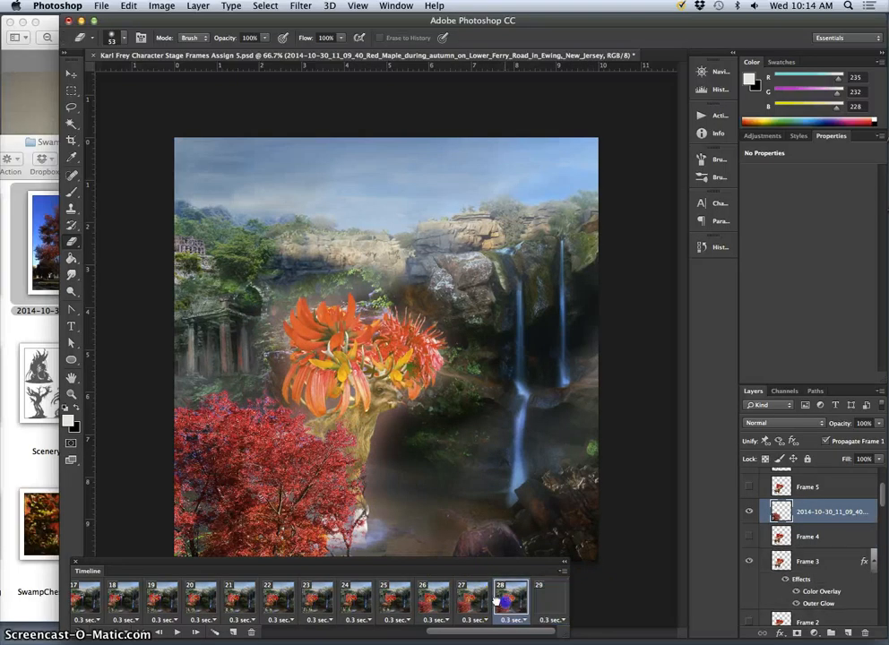
click(473, 601)
- In frame 26, erase the remaining sky haze and stray twigs along the maple's outer lower edge
click(437, 601)
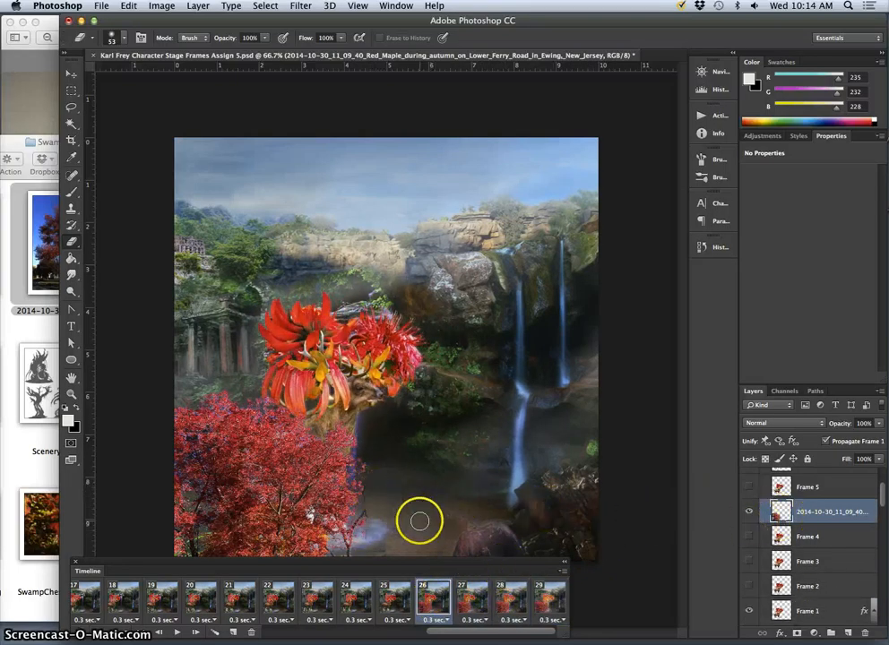
drag(378, 472, 370, 468)
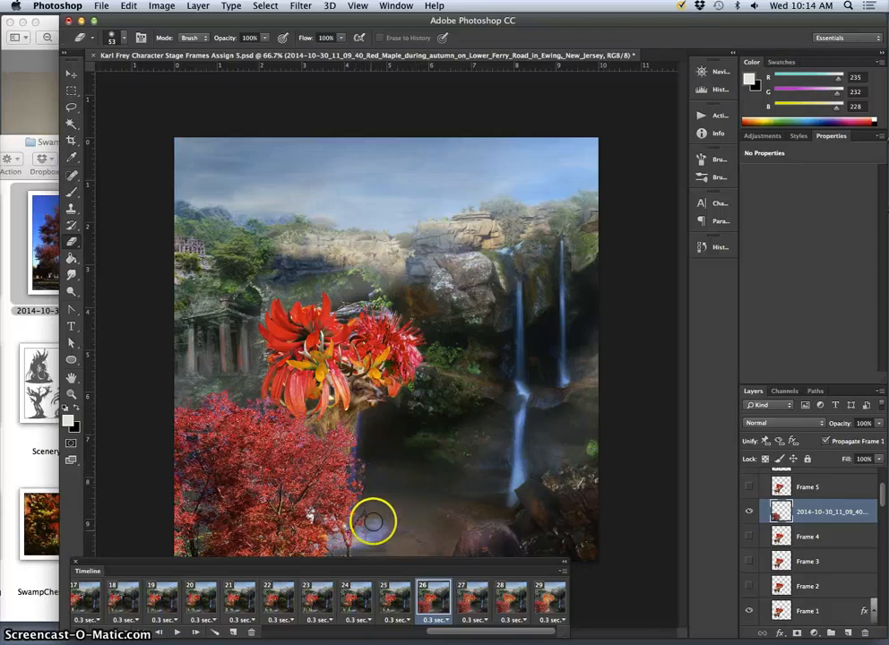
mouse_move(368, 527)
mouse_down()
mouse_move(366, 534)
mouse_move(370, 486)
mouse_move(360, 518)
mouse_up()
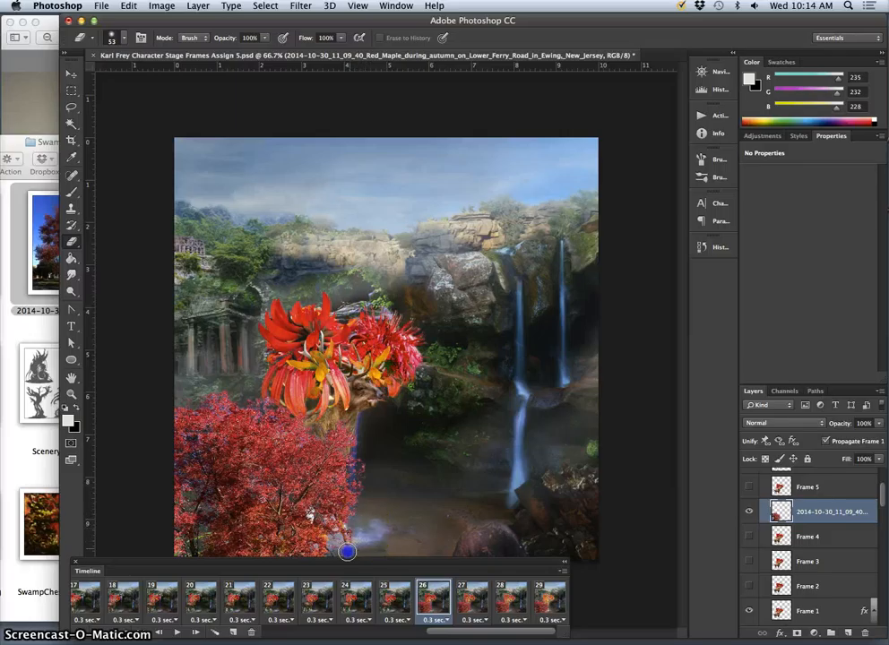
drag(366, 524, 346, 555)
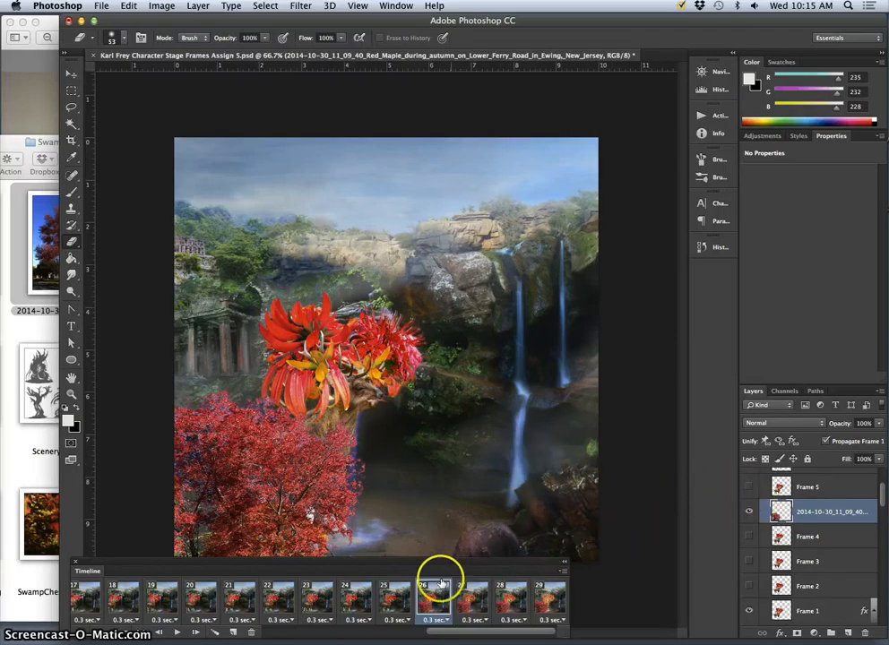
- Examine frames 23 to 25 and 14 to 16 to find where the deer walks into the scene
click(391, 597)
click(360, 596)
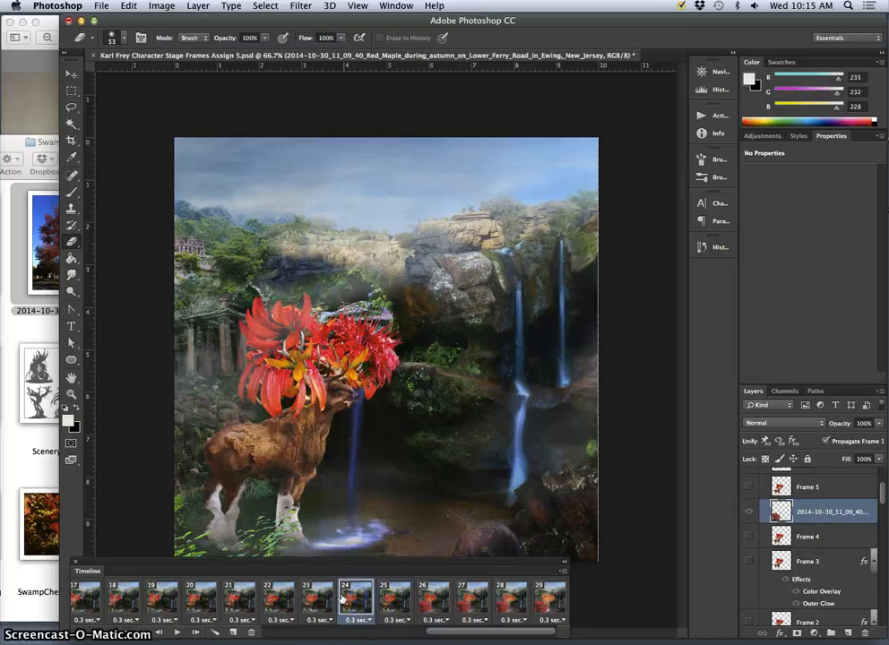
click(313, 597)
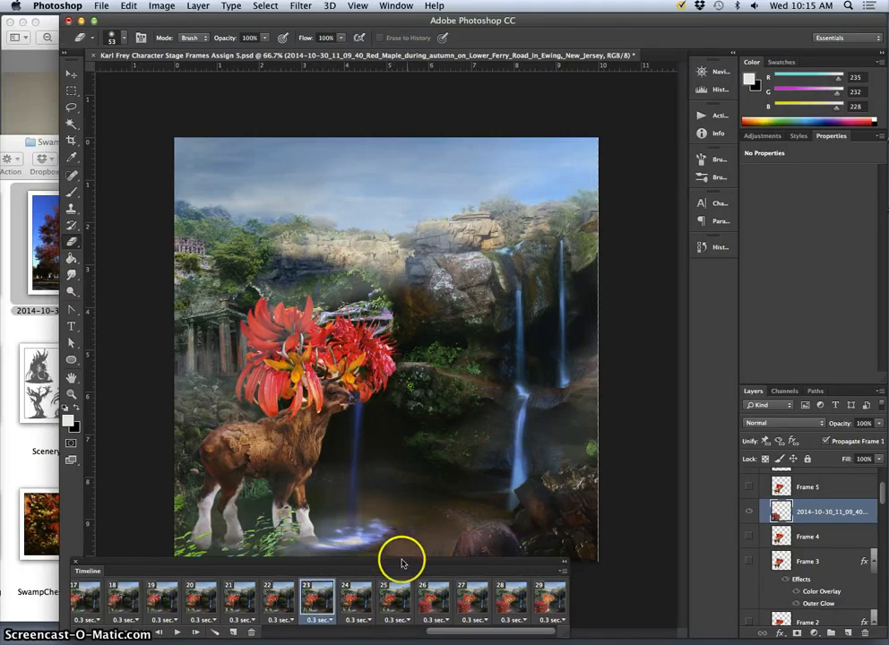
scroll(296, 596, left, 10)
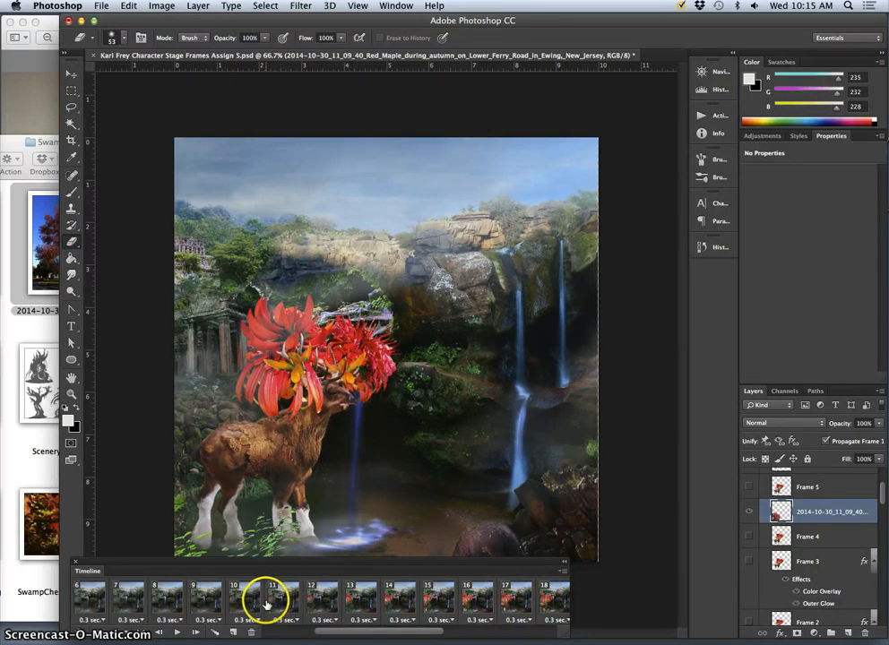
click(387, 606)
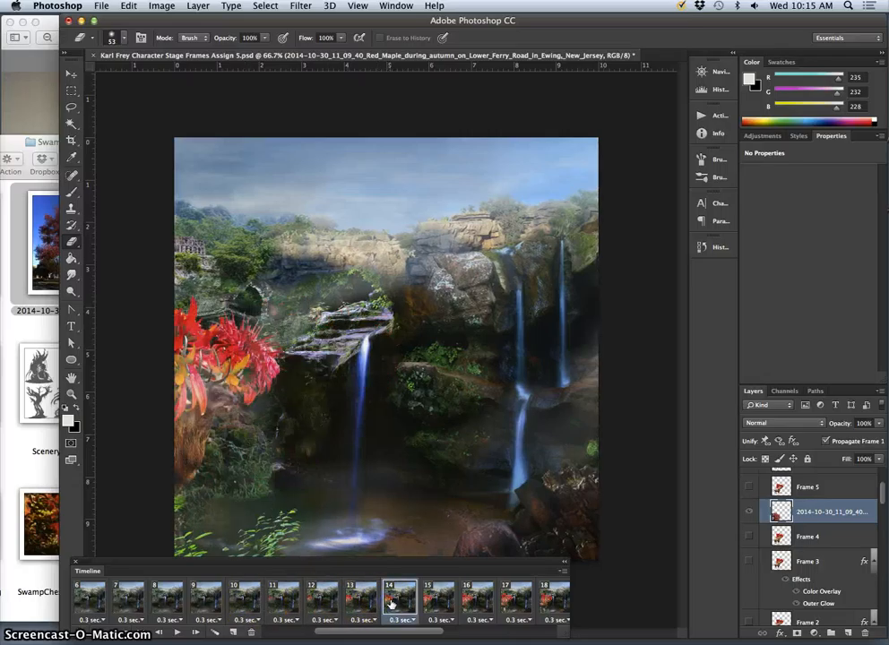
click(439, 602)
click(474, 602)
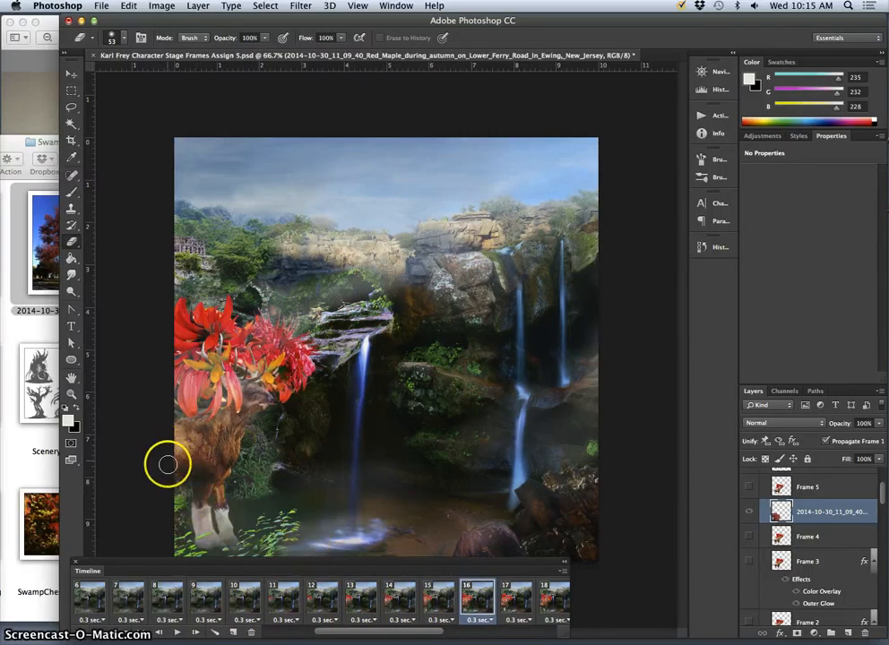
- For frame 17, move the maple layer down the layer stack to directly above the Frame 8 layer and make it visible
click(512, 598)
scroll(517, 605, right, 2)
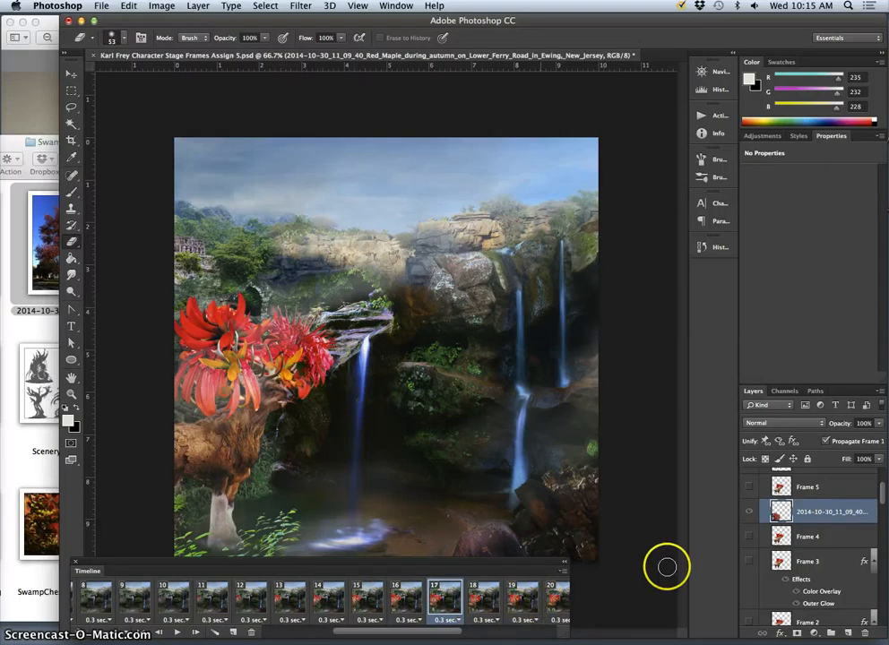
drag(809, 517, 781, 554)
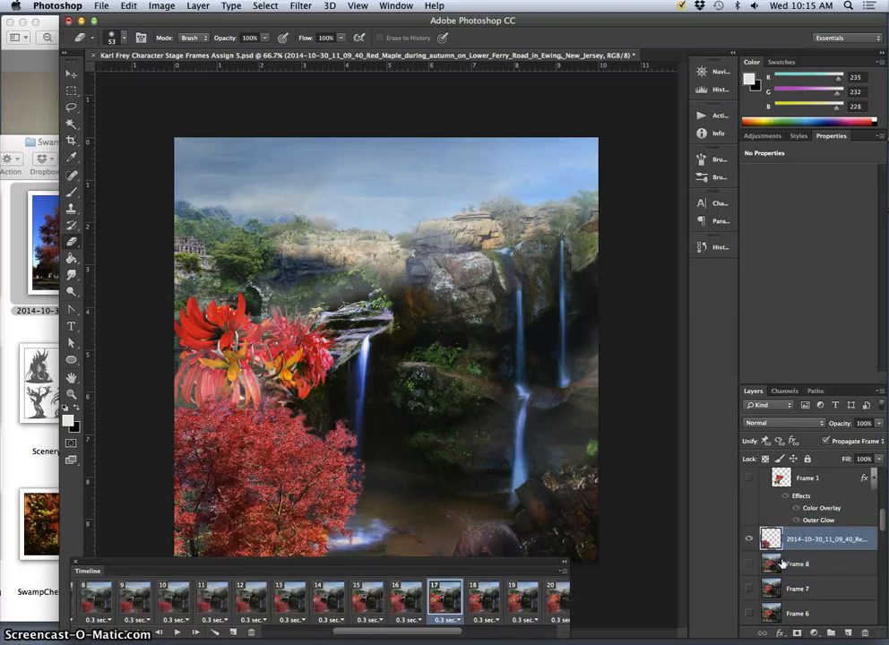
- In frame 17, move the maple mostly off the canvas at the scene's lower-left corner and set its layer opacity to 55%
click(71, 73)
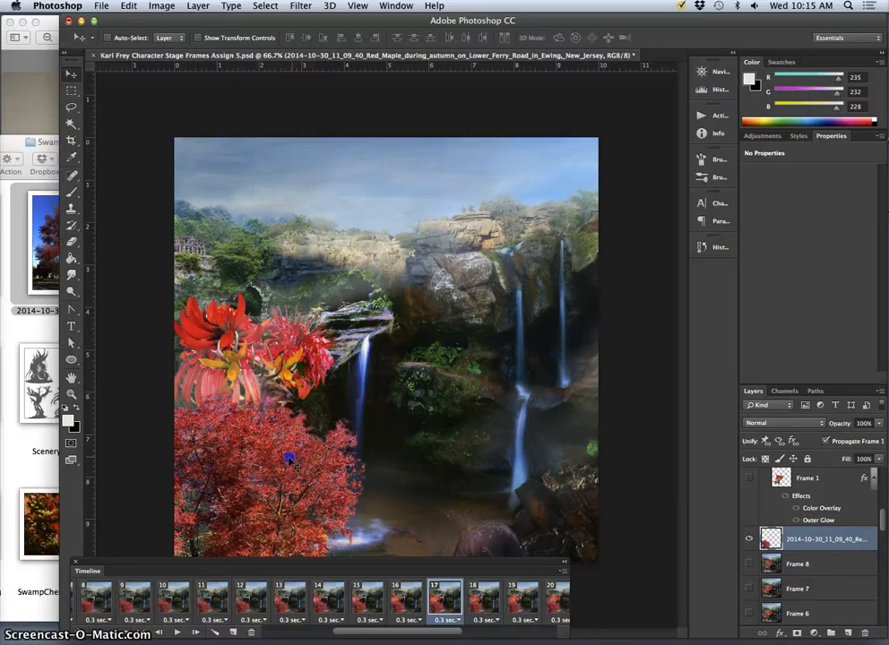
drag(287, 446, 135, 510)
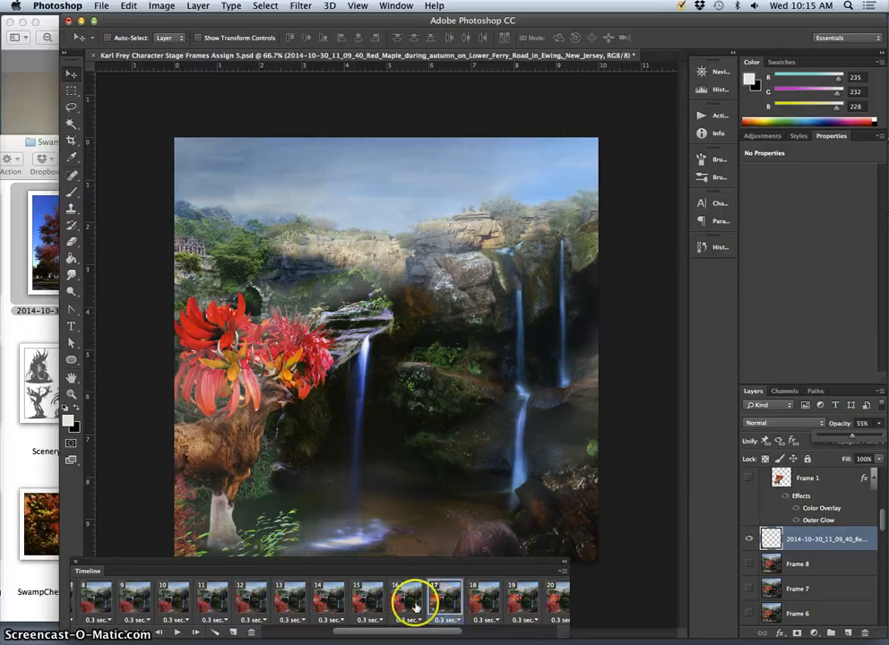
click(443, 605)
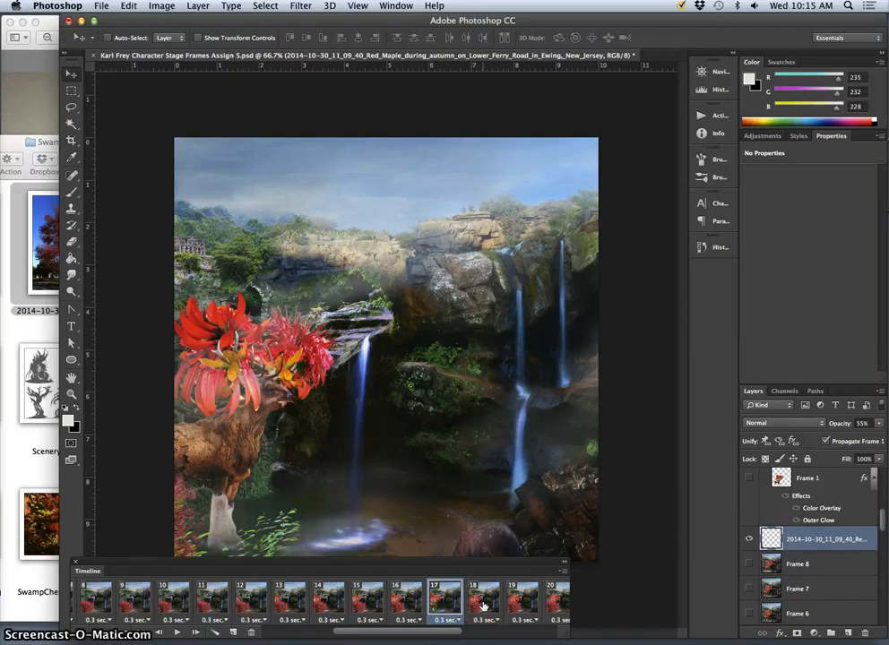
- Select animation frames 1 to 16 together and hide the maple layer in them
click(483, 606)
click(435, 606)
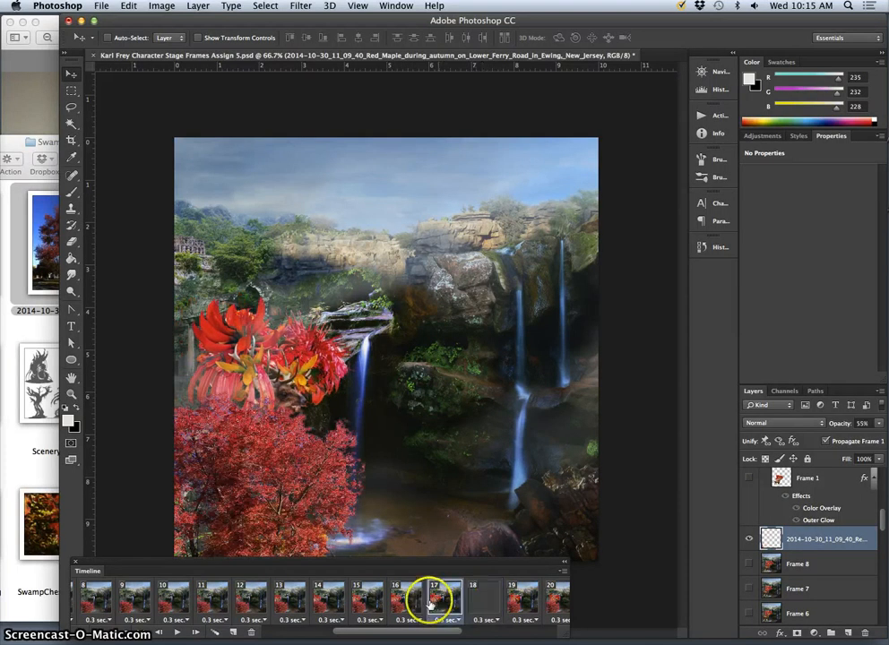
click(399, 605)
scroll(385, 606, left, 5)
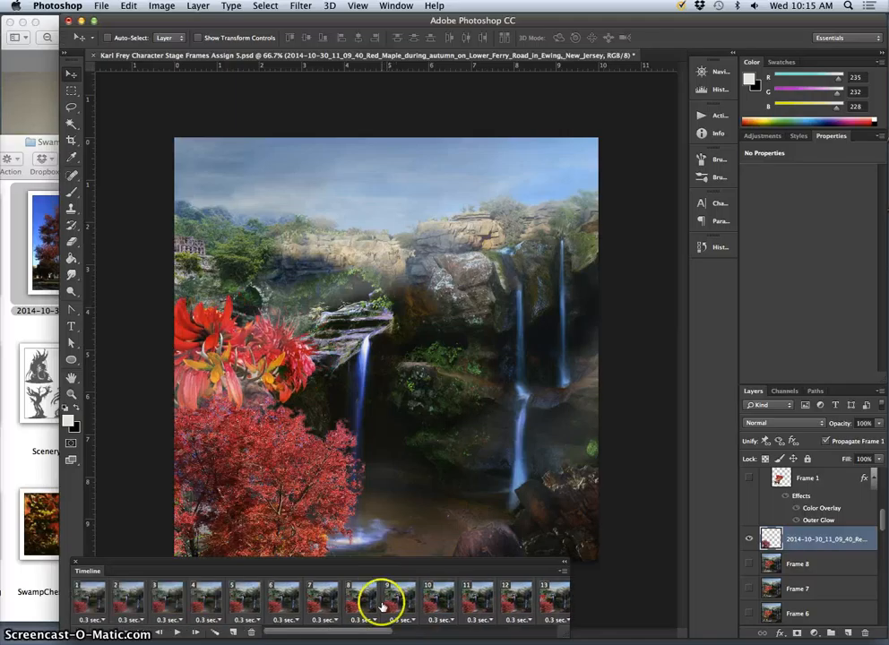
shift+click(91, 595)
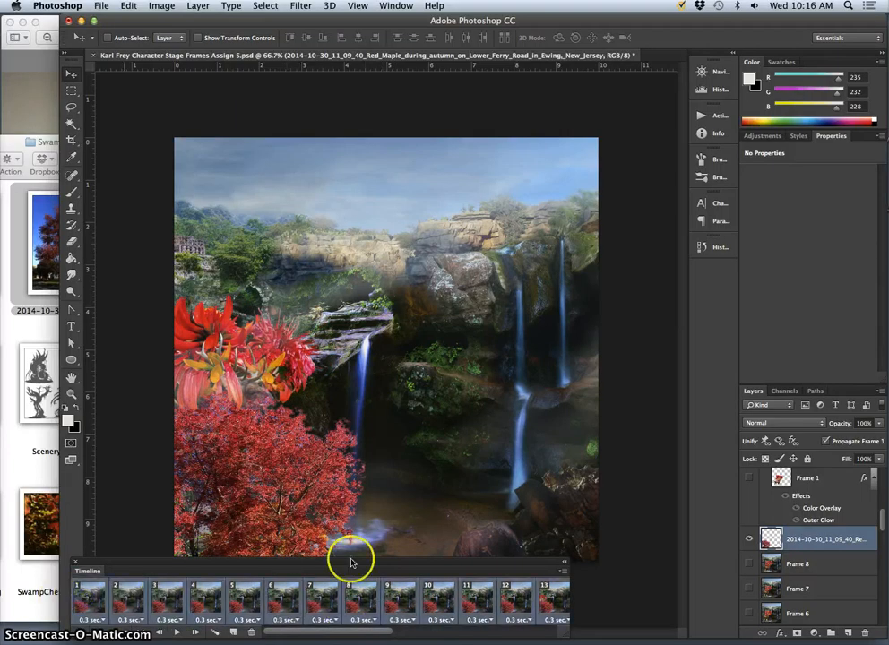
click(749, 541)
- In frame 18, set the maple layer's opacity to 50% and move it mostly off the canvas at the scene's lower-left corner
scroll(523, 618, right, 6)
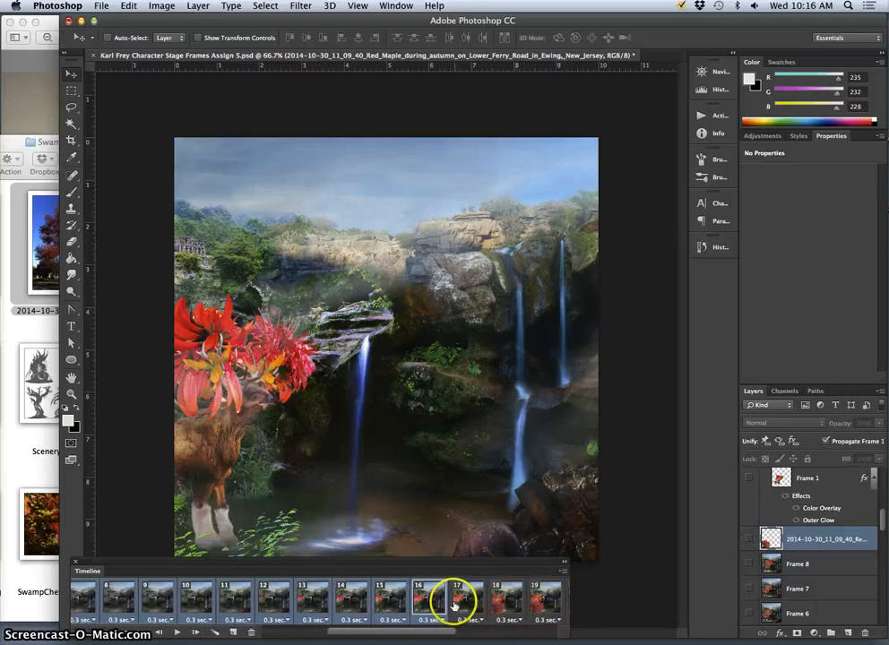
click(422, 604)
click(462, 606)
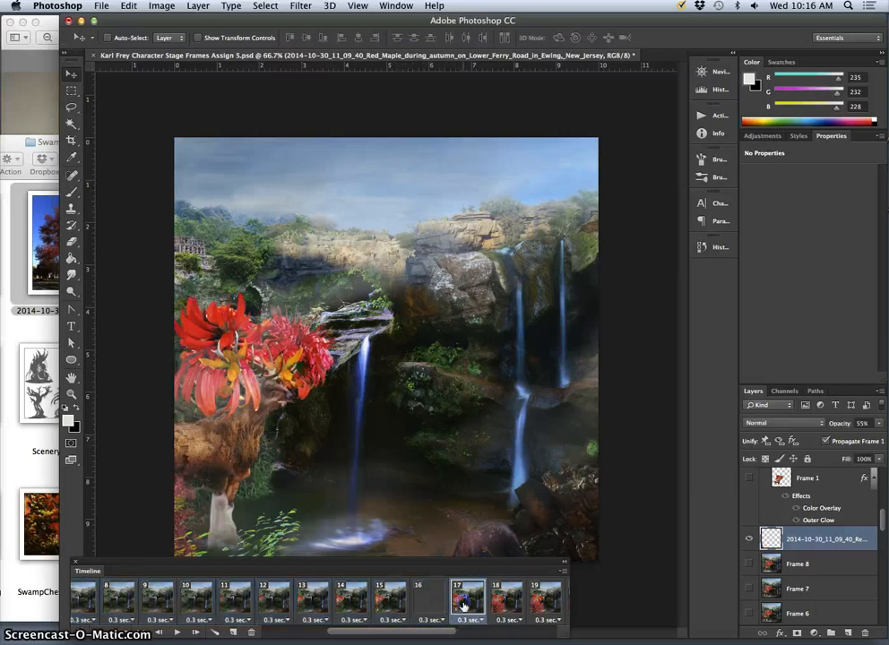
drag(478, 606, 487, 605)
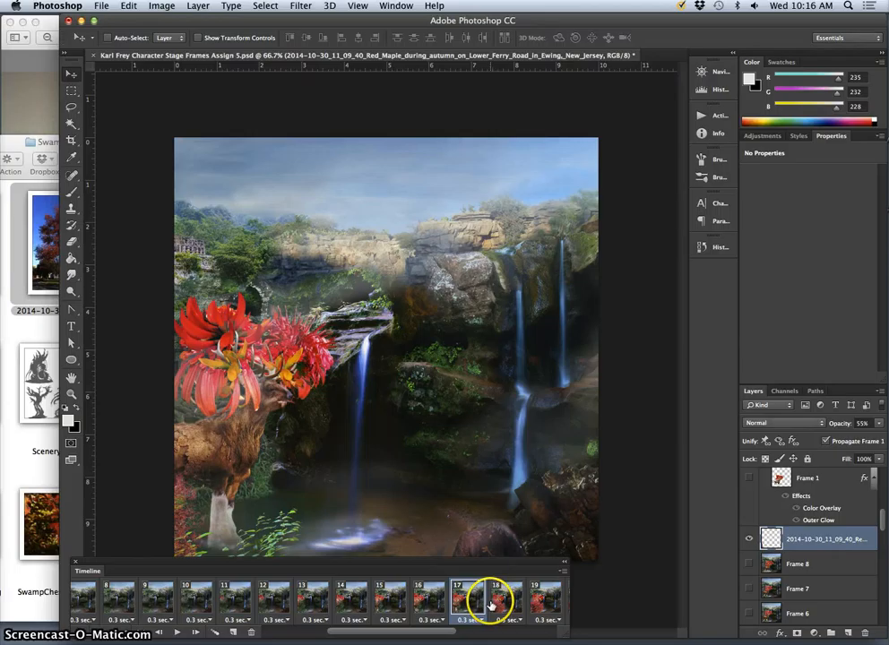
click(495, 606)
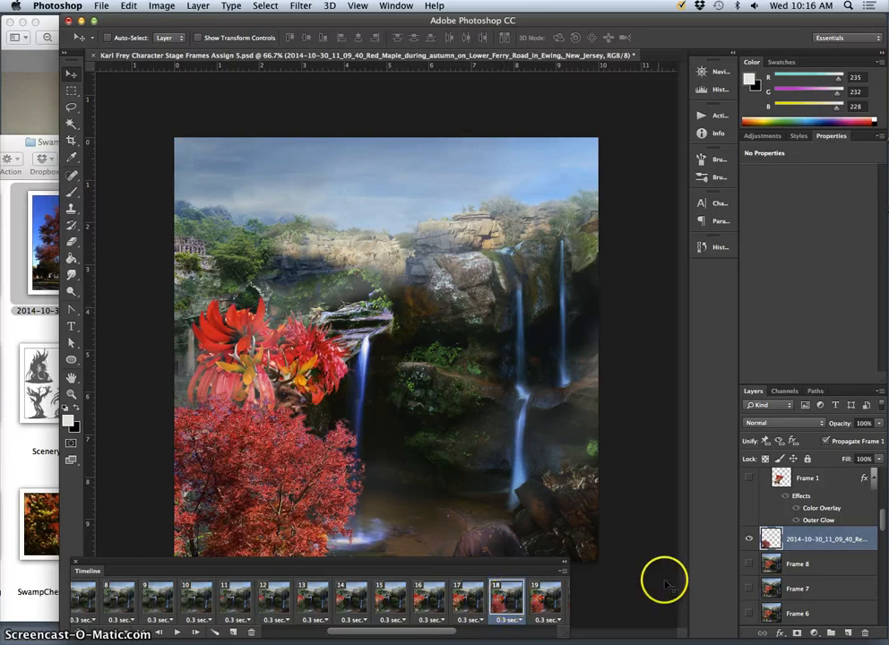
click(876, 425)
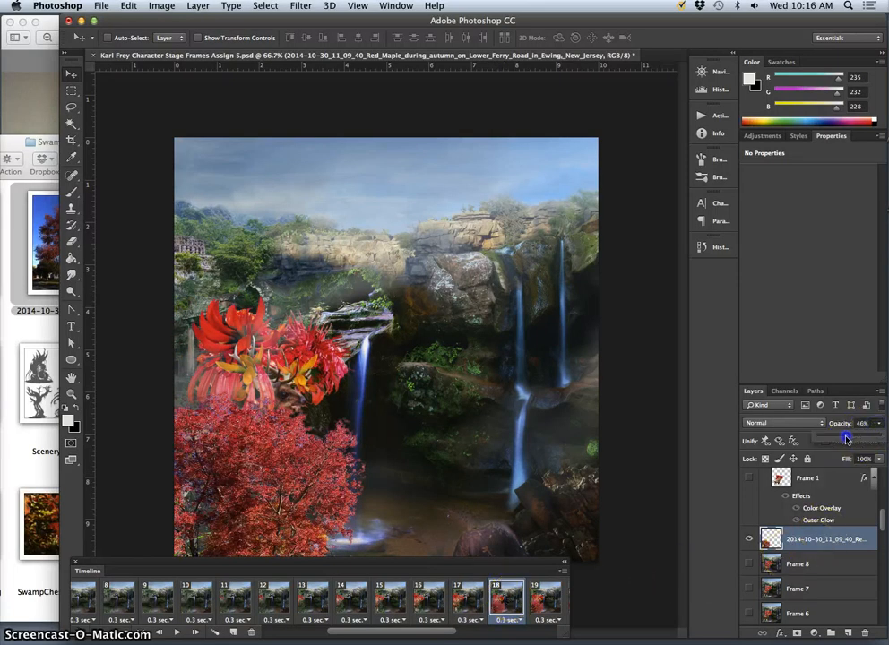
drag(846, 439, 849, 439)
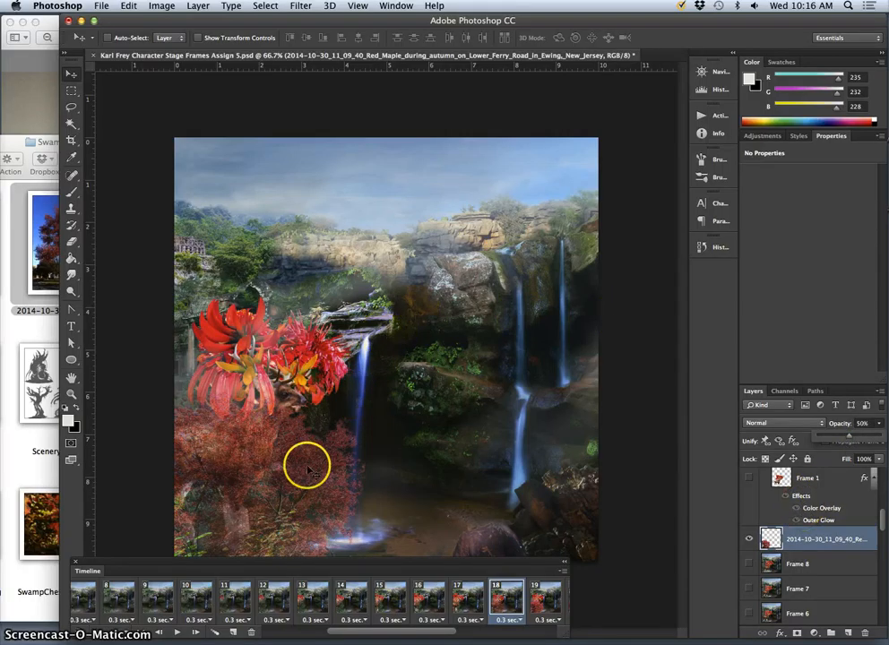
drag(307, 468, 174, 490)
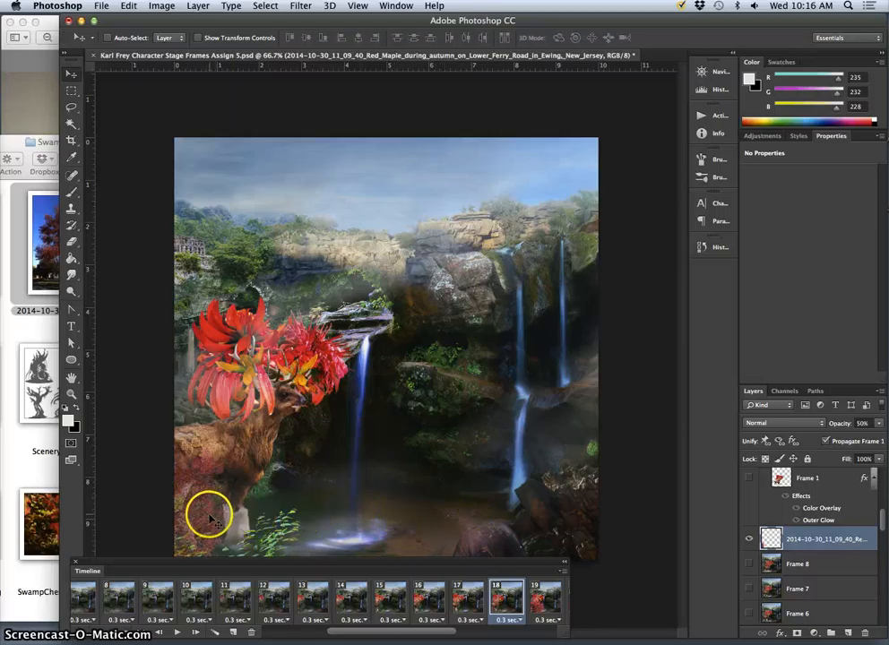
click(470, 598)
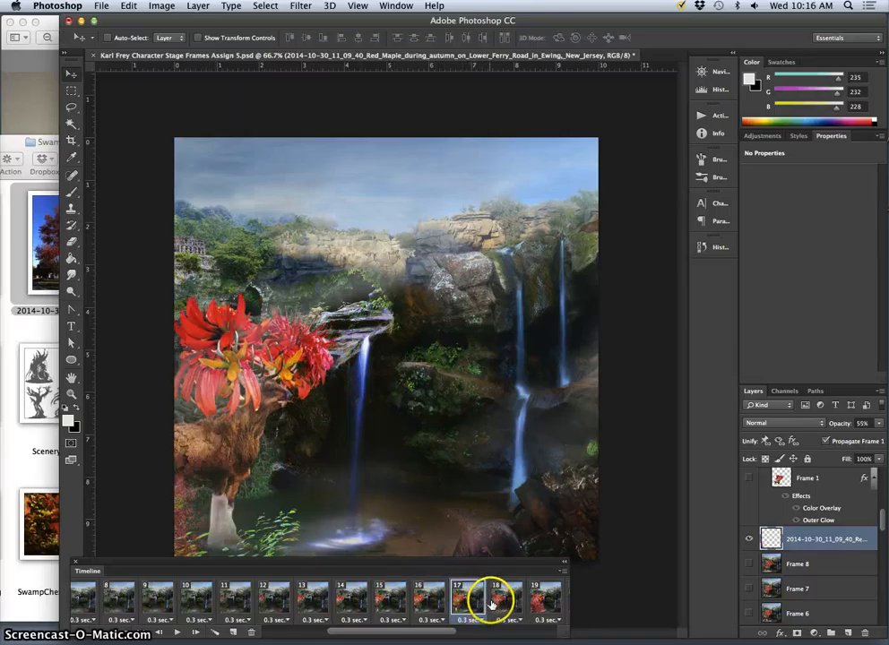
click(503, 600)
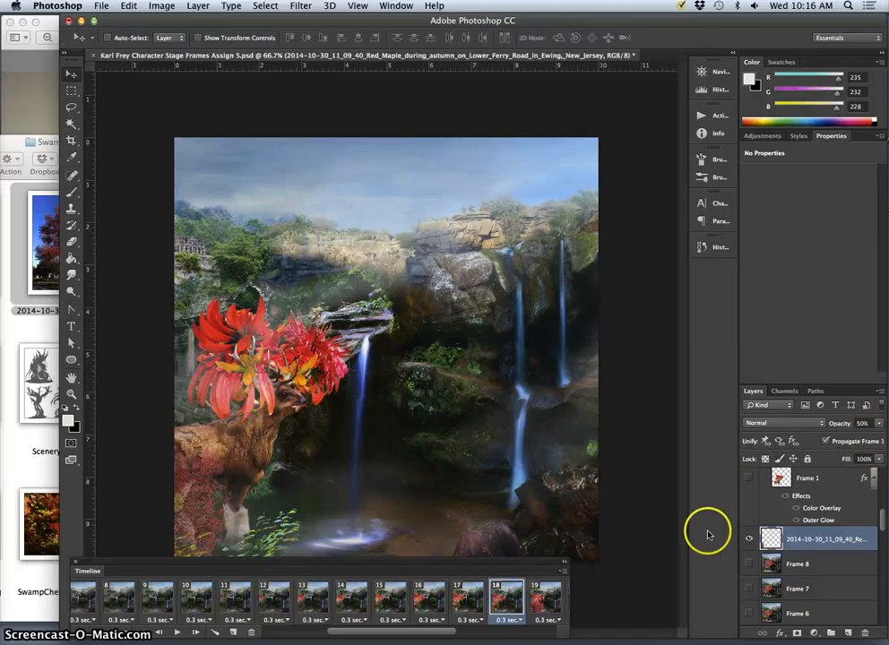
- In frame 19, move the maple down into the scene's lower-left corner over the deer's body and set its layer opacity to 41%
click(544, 599)
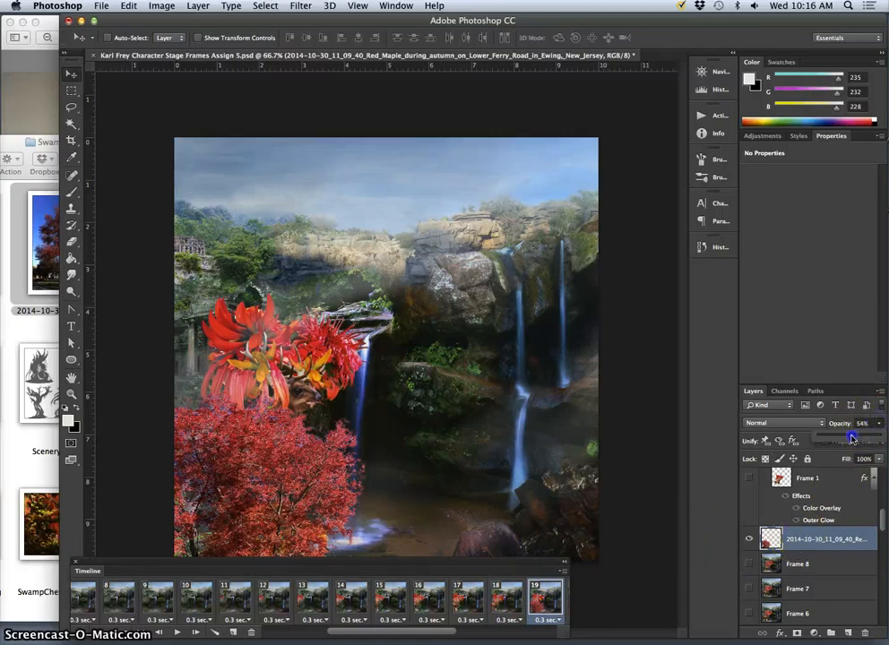
drag(849, 437, 849, 438)
drag(396, 553, 192, 504)
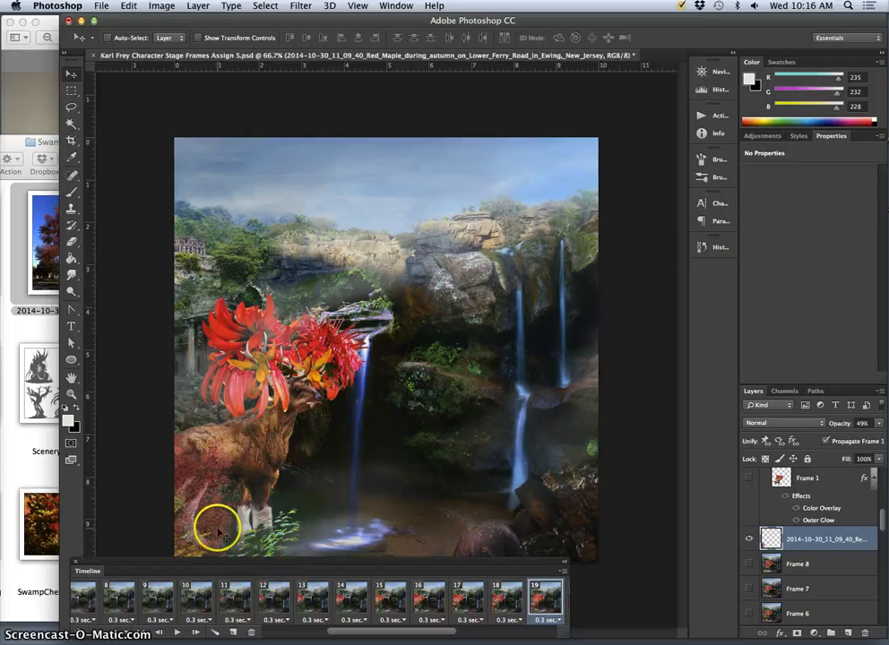
drag(218, 528, 236, 527)
click(880, 425)
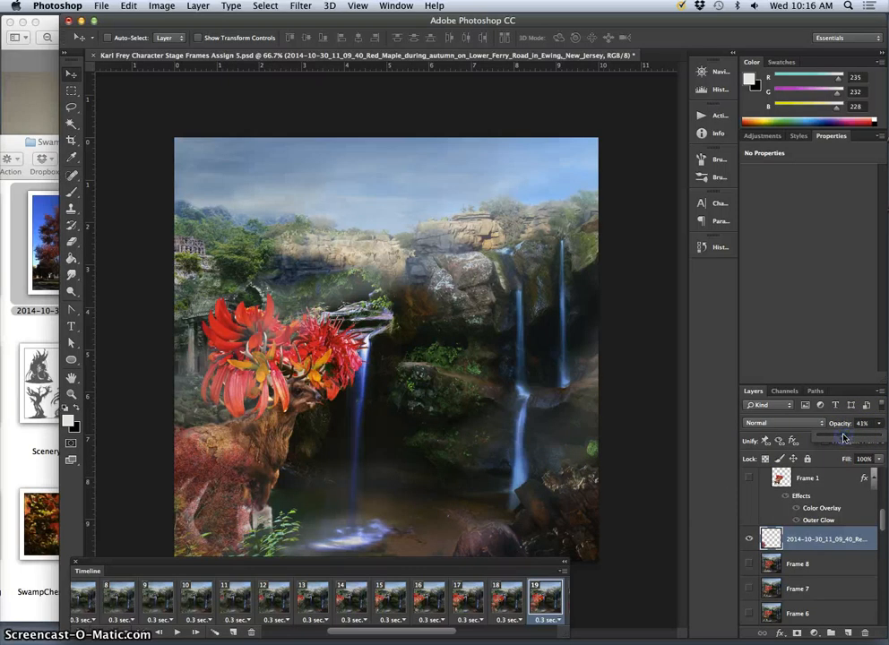
- In frame 19, try the Soft Light blend mode on the maple layer, then set it to Pin Light
click(775, 427)
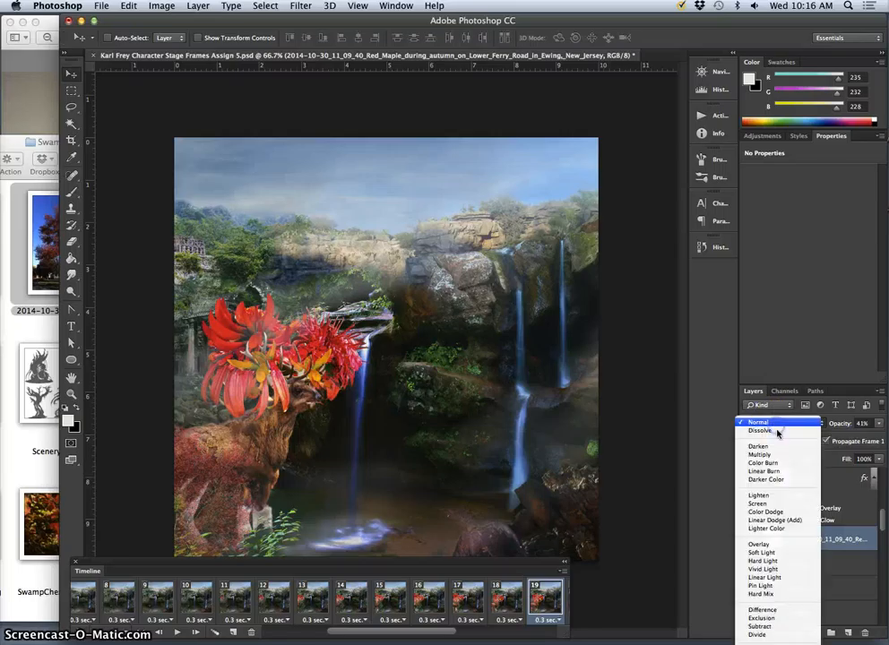
click(771, 553)
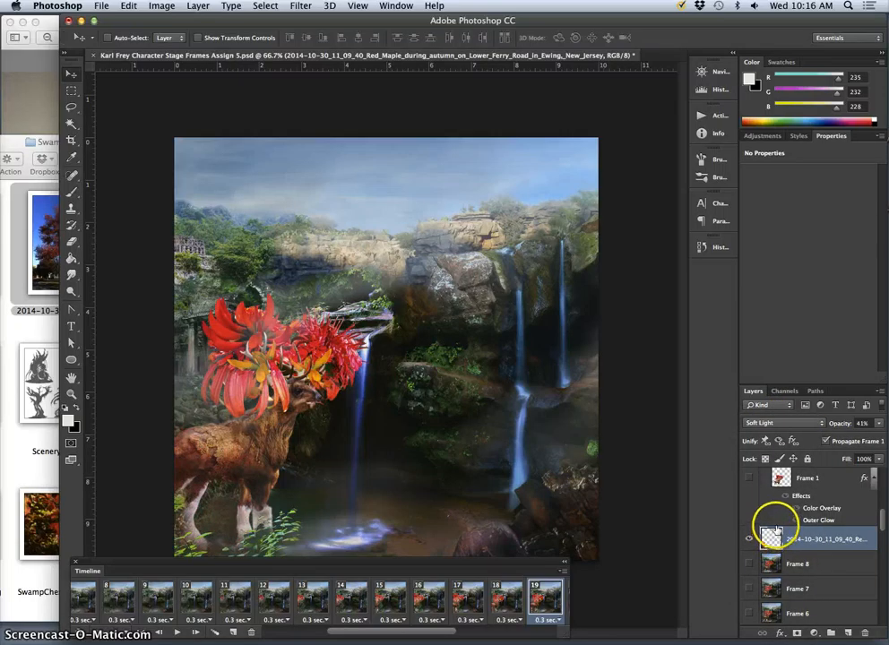
click(785, 423)
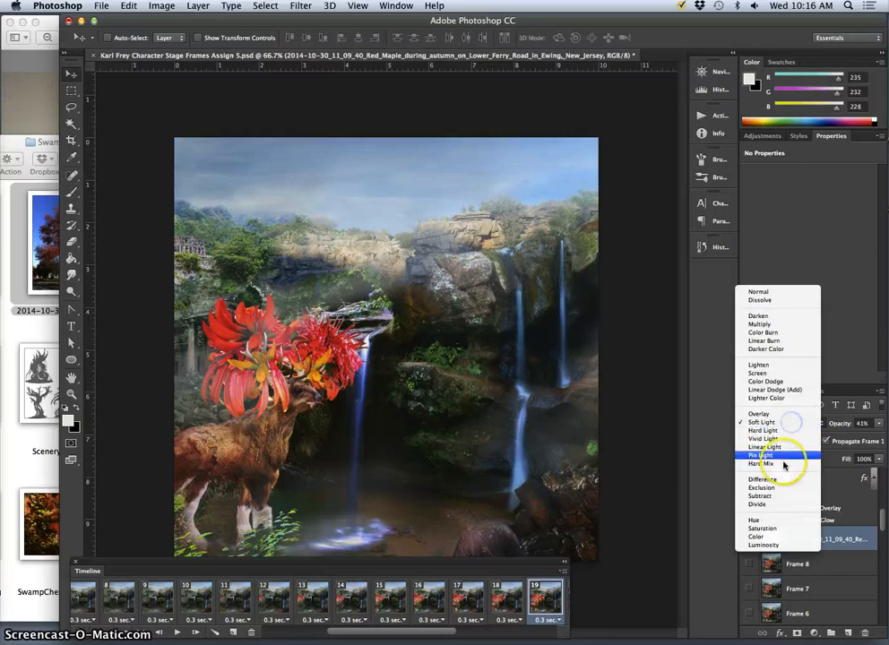
click(781, 458)
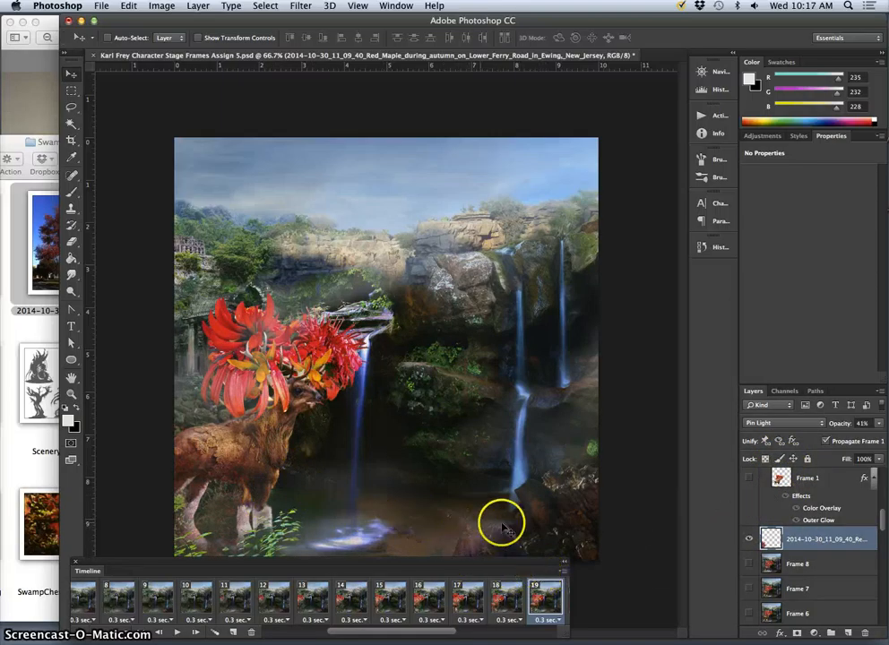
- Set the maple layer's blend mode to Pin Light in frames 18 and 17
click(499, 591)
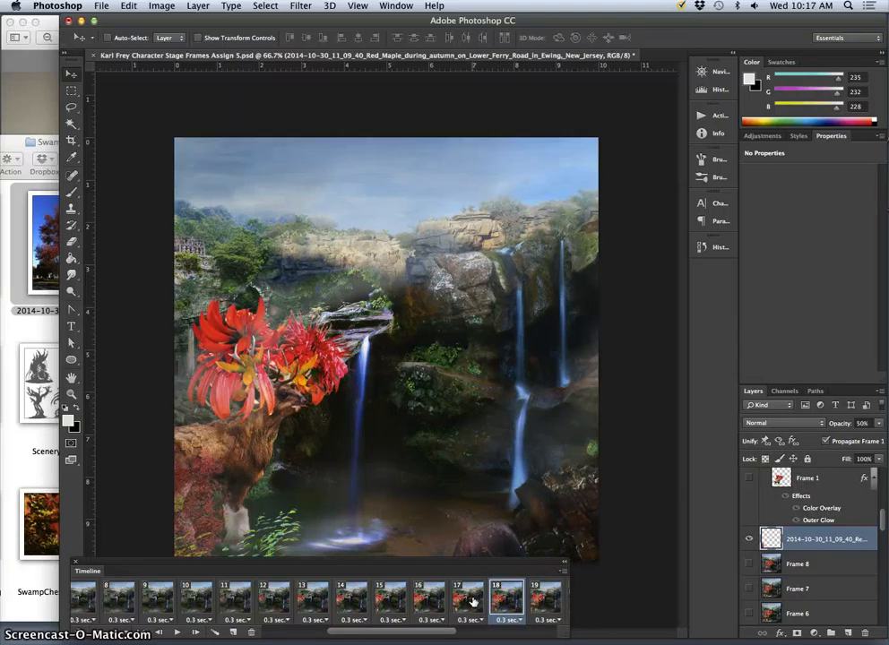
click(786, 426)
click(761, 581)
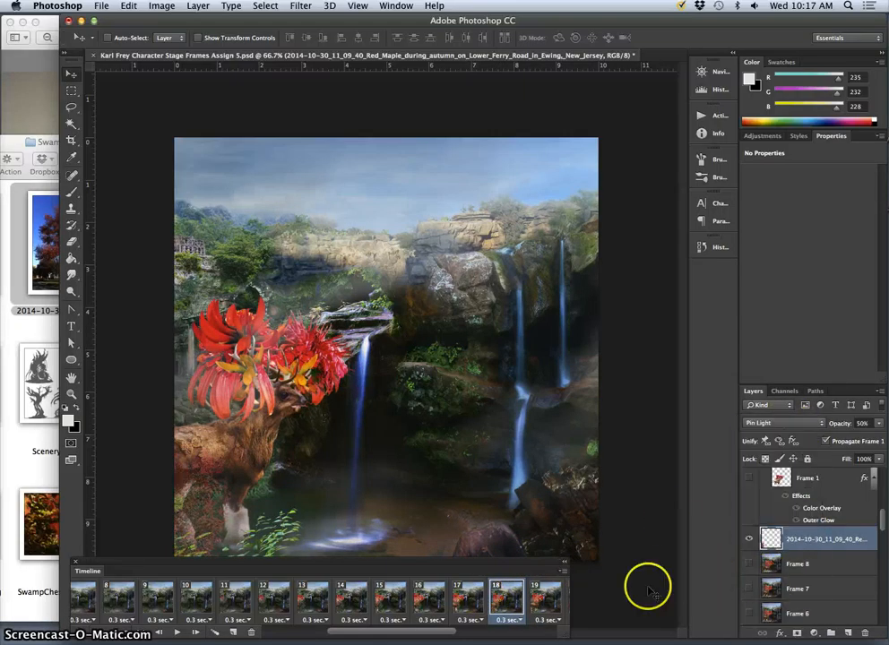
click(466, 593)
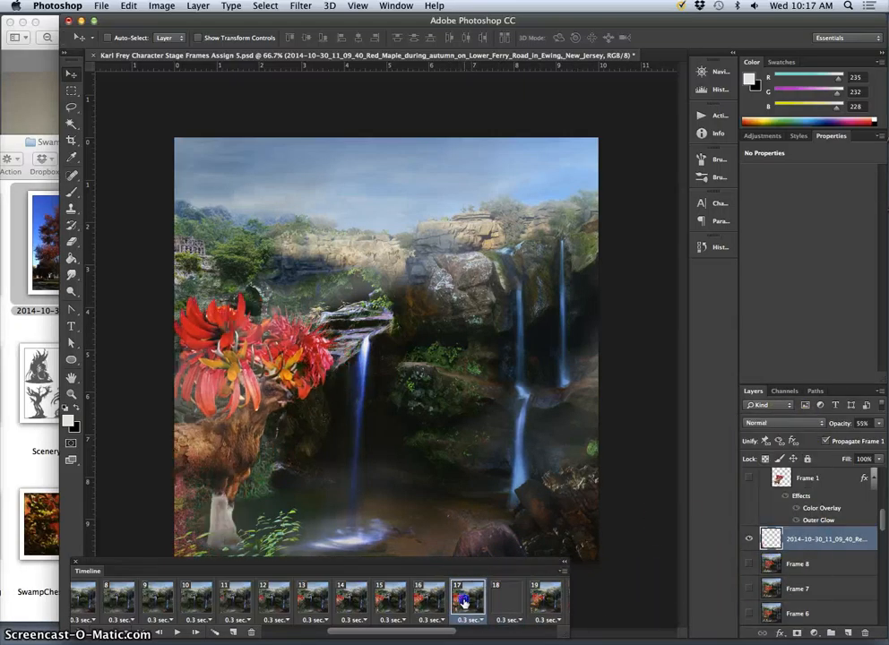
click(790, 426)
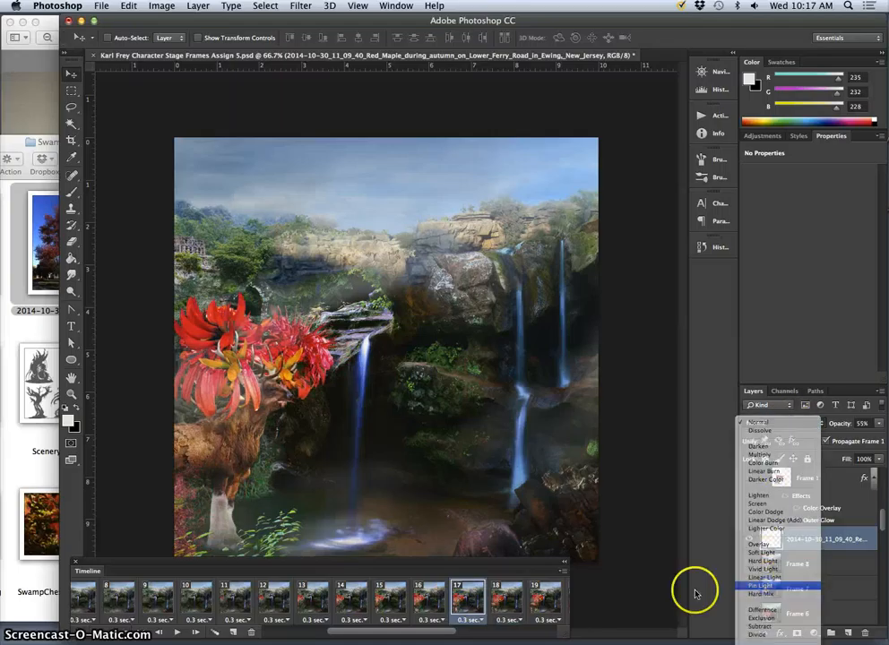
- Compare the maple in frames 18 and 19, and set its layer opacity to 54% in frame 19
click(544, 603)
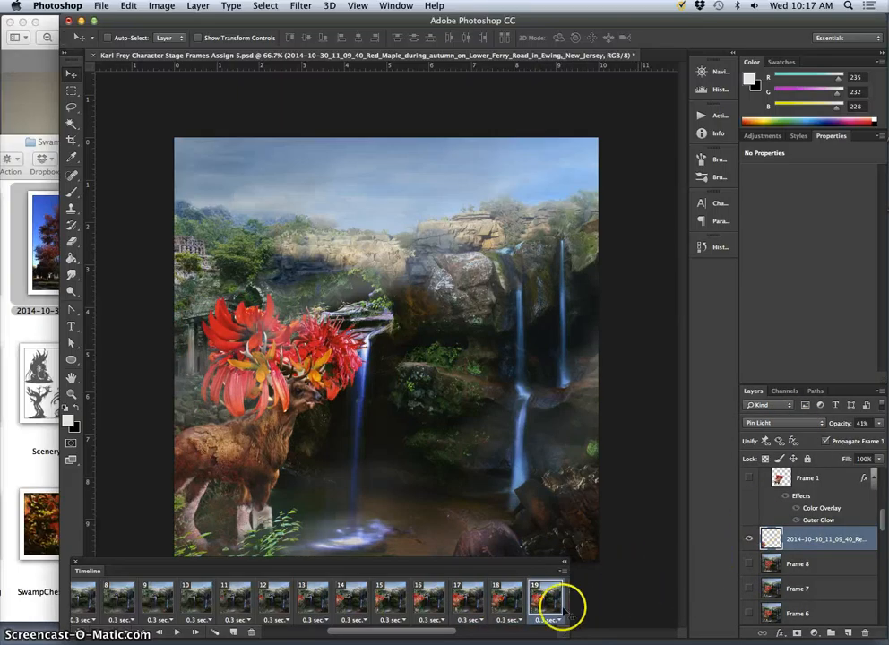
click(514, 599)
click(551, 602)
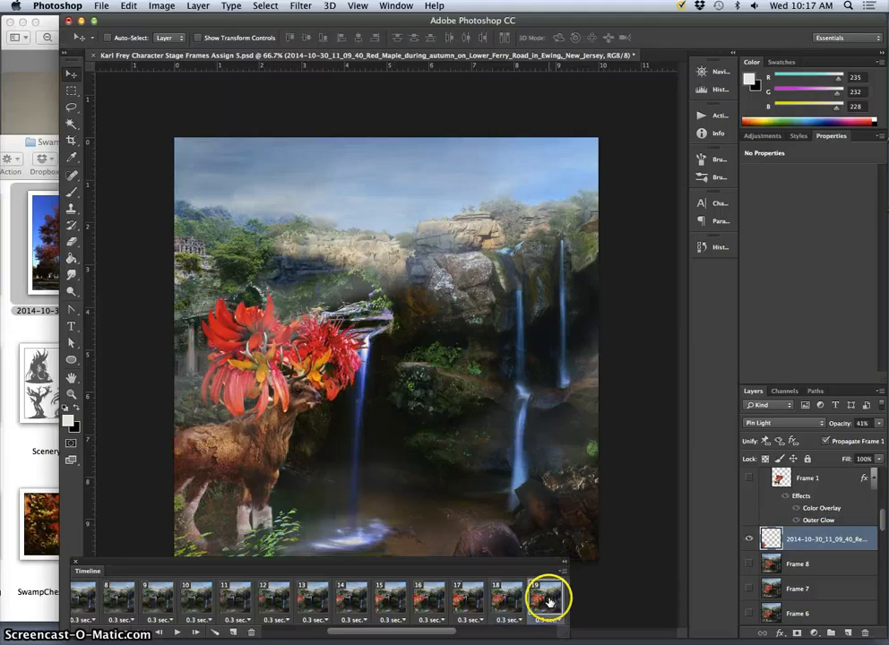
click(878, 425)
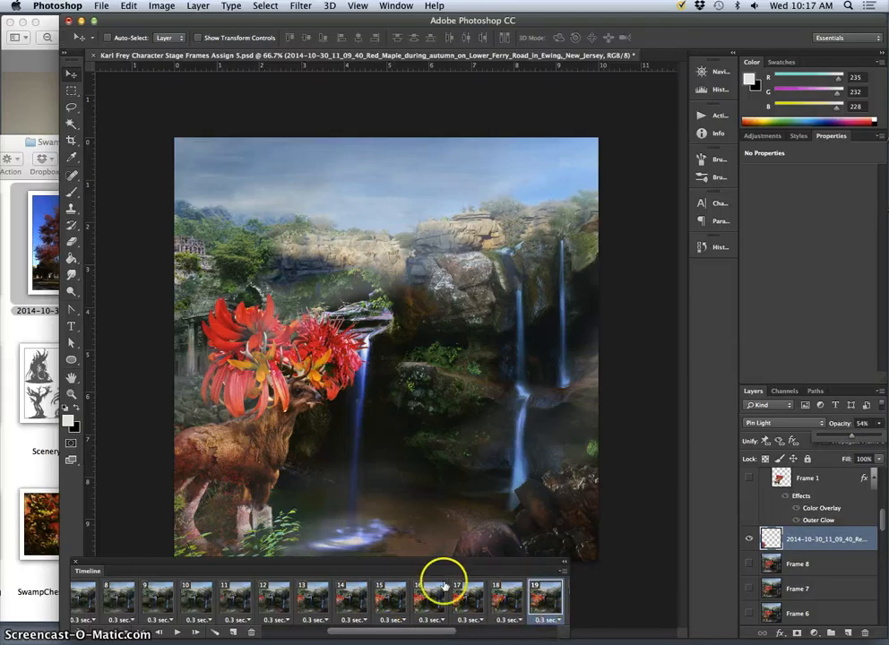
click(511, 593)
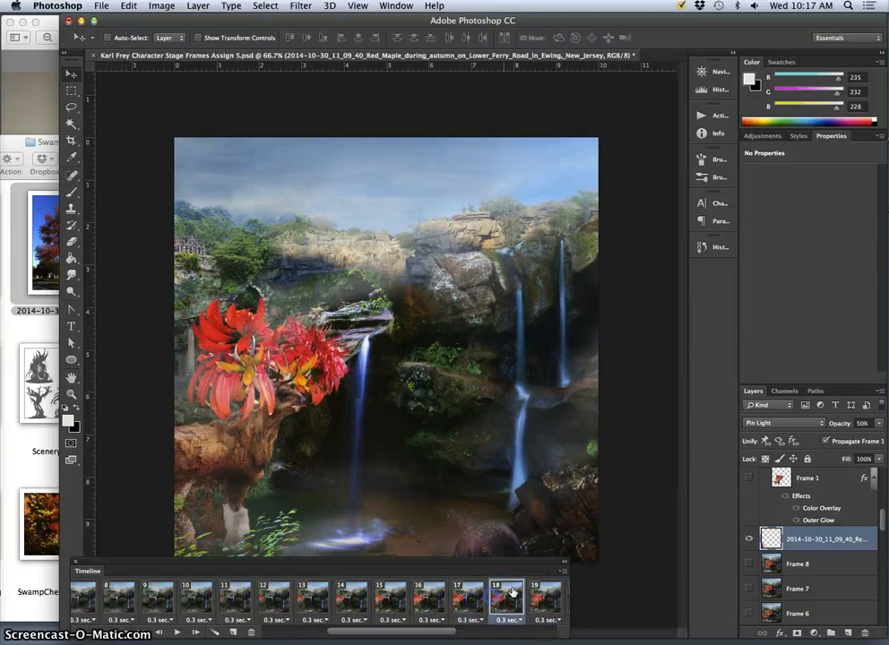
click(539, 602)
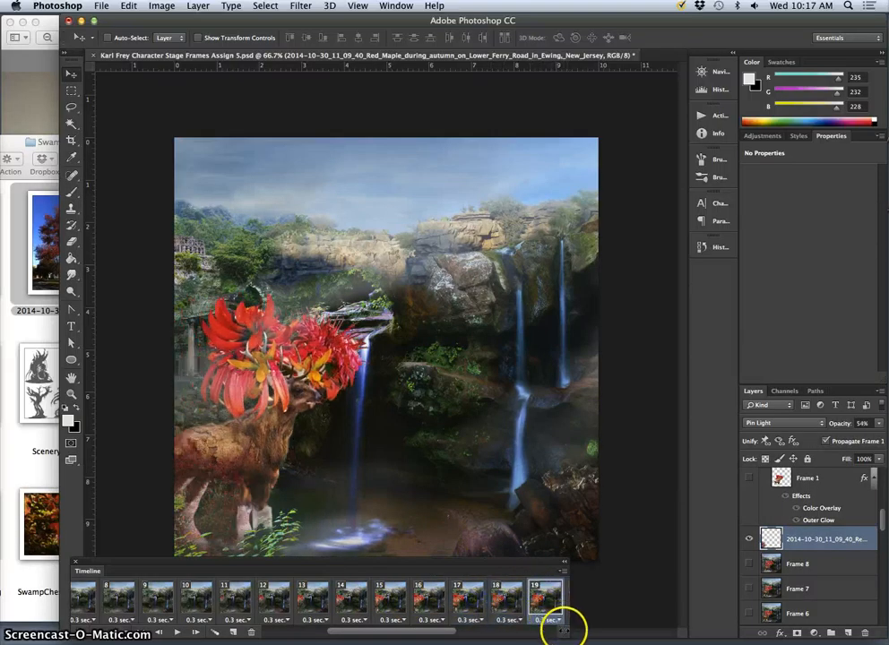
- In frame 20, set the maple layer's opacity to 56%
drag(440, 633, 454, 632)
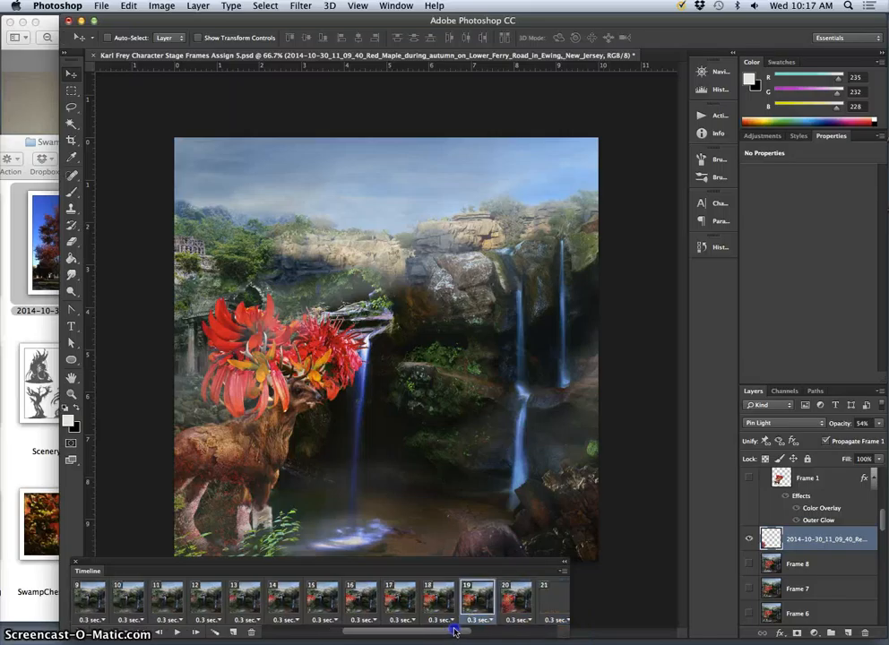
click(506, 598)
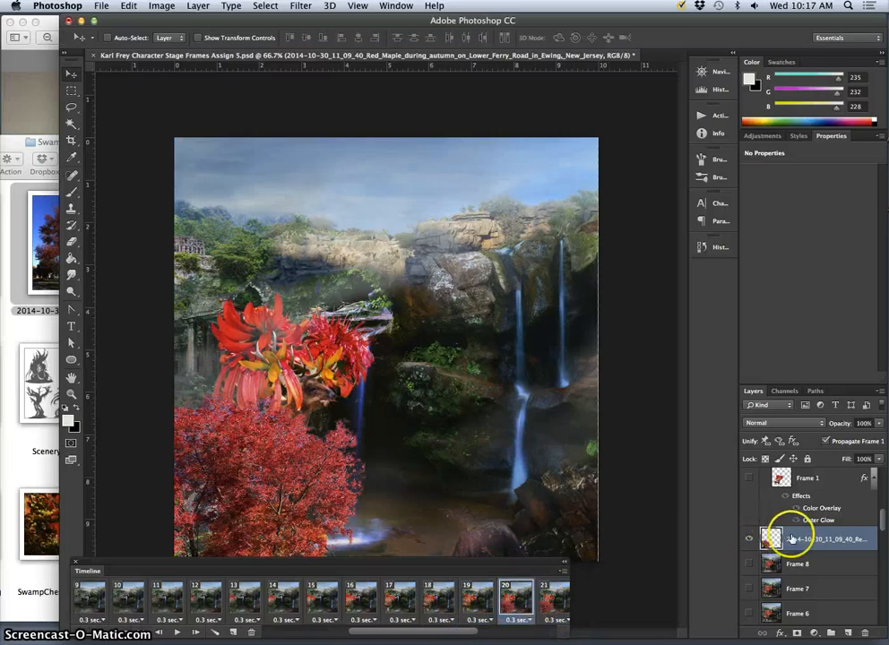
click(878, 424)
drag(854, 440, 842, 435)
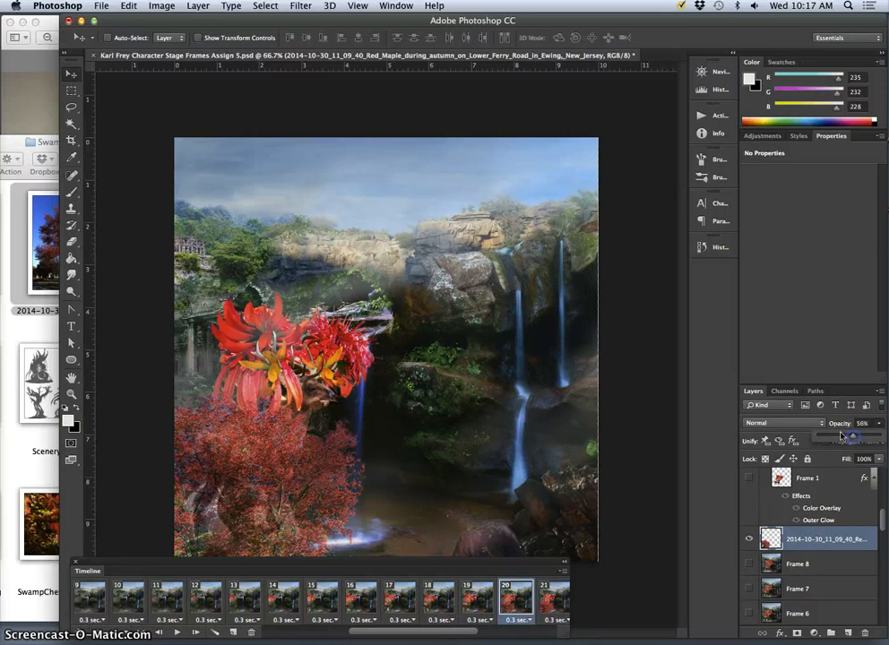
- In frame 20, set the maple layer's blend mode to Pin Light and move the foliage toward the scene's lower-left corner
click(782, 426)
click(766, 525)
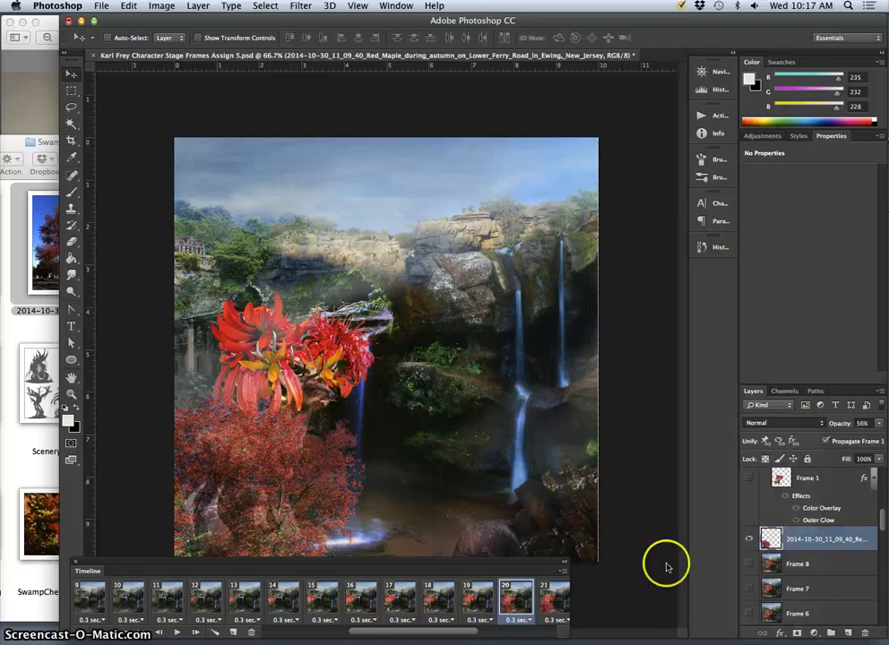
drag(337, 456, 277, 476)
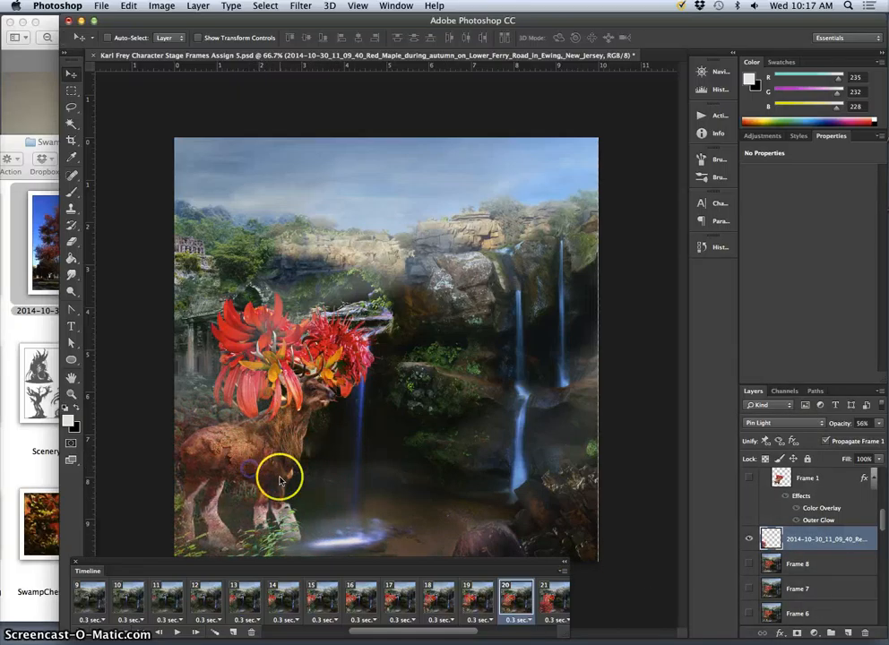
click(495, 606)
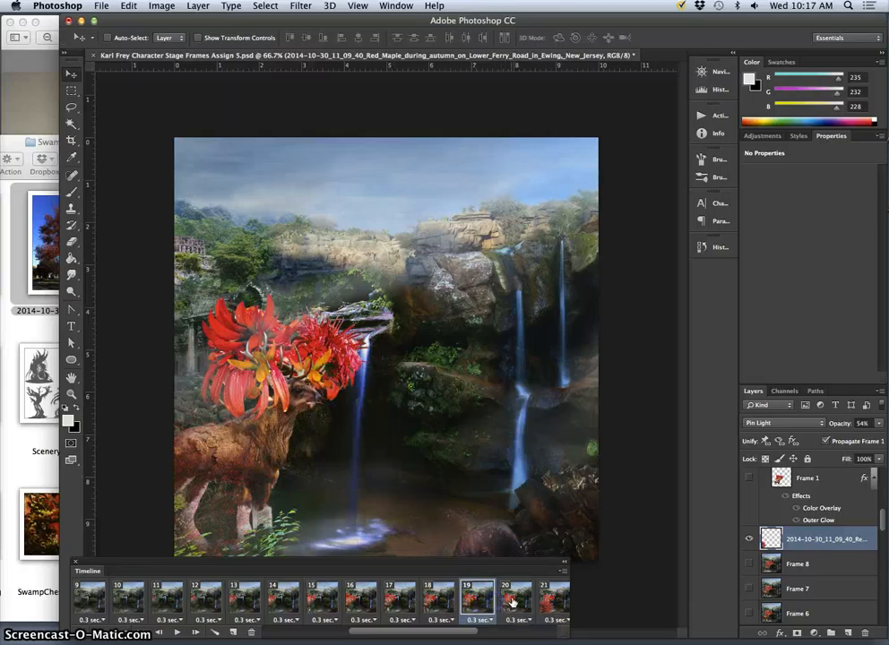
- In frame 21, set the maple layer's opacity to 49% and its blend mode to Pin Light
click(548, 600)
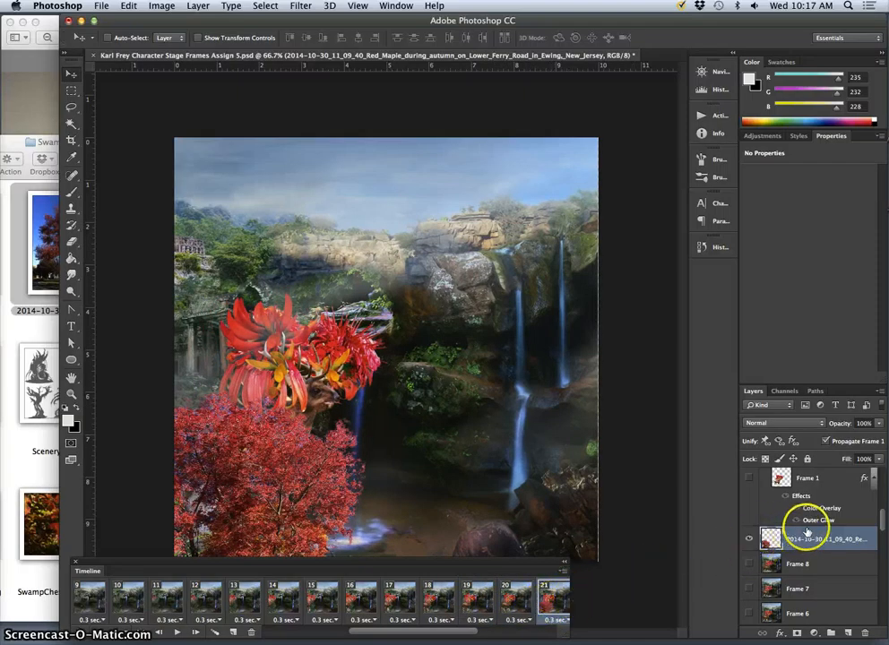
click(879, 424)
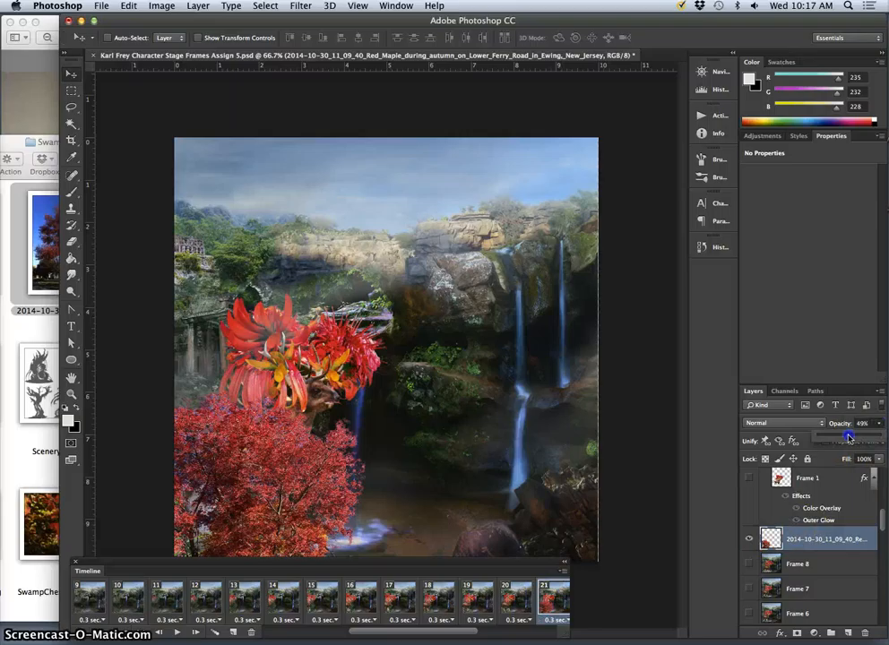
click(778, 424)
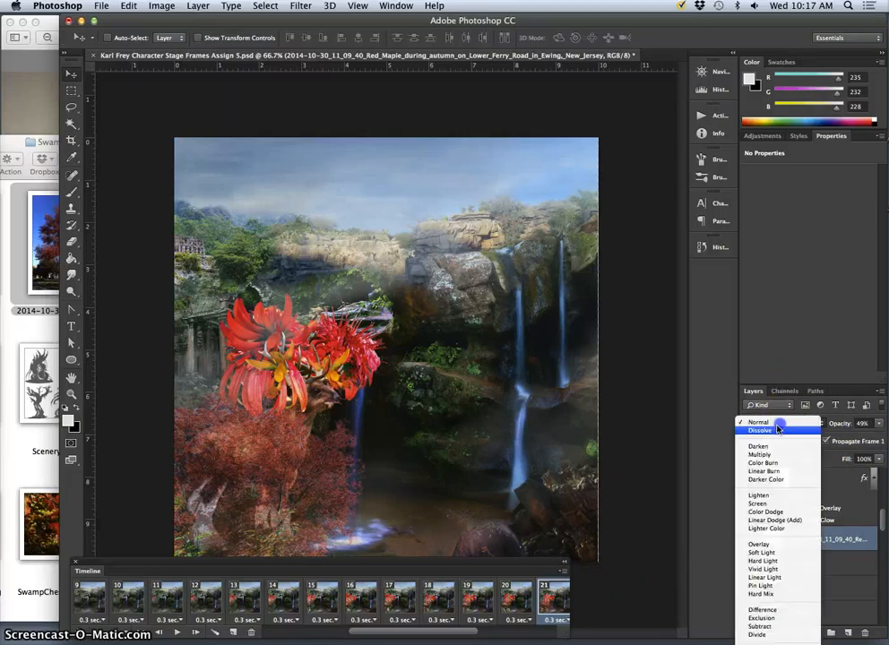
click(764, 585)
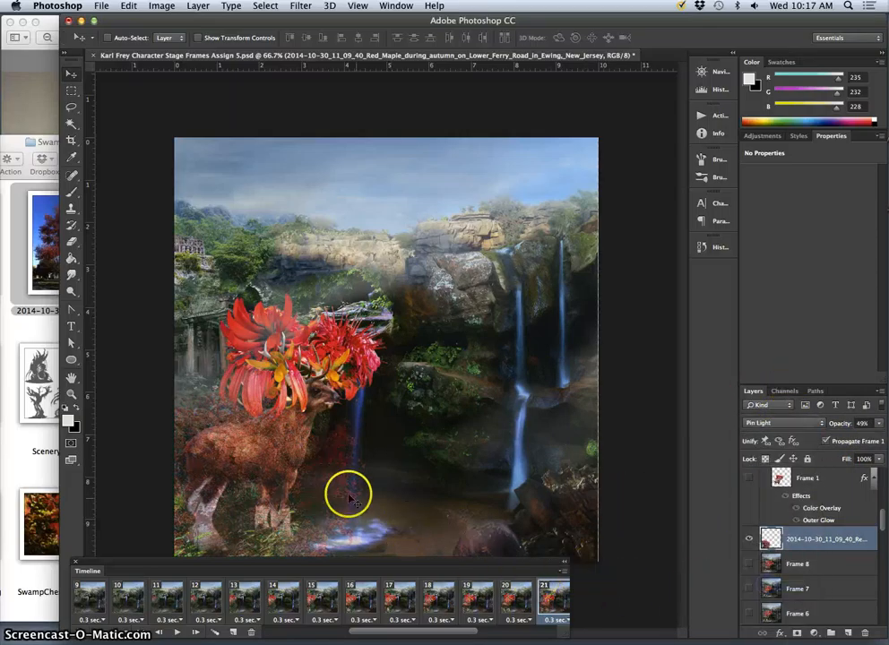
- In frame 21, move the maple foliage toward the scene's lower-left corner
drag(312, 483, 258, 462)
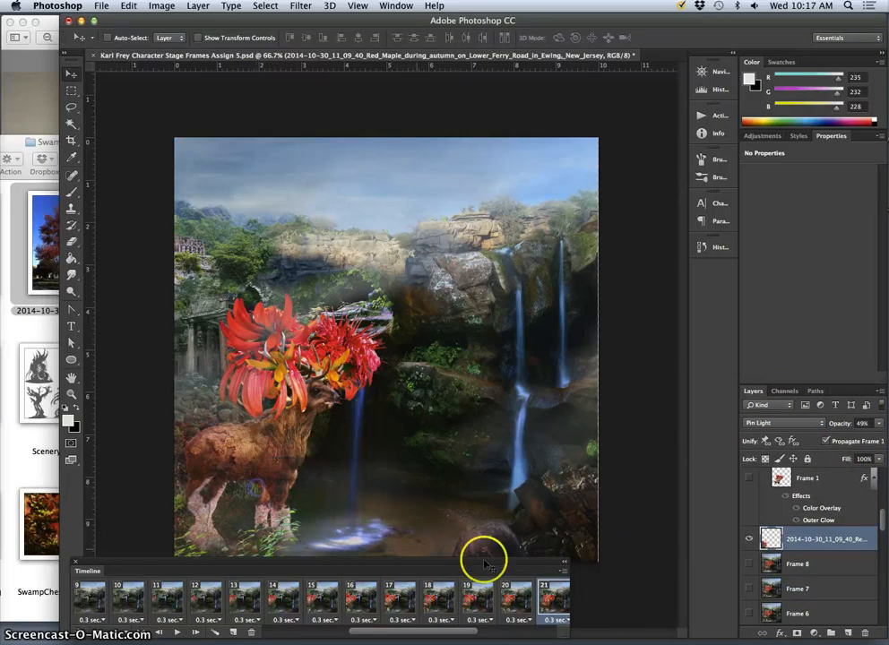
- In frame 22, set the maple layer to 50% opacity with Pin Light blending and shift the foliage toward the scene's left edge
drag(414, 634, 439, 634)
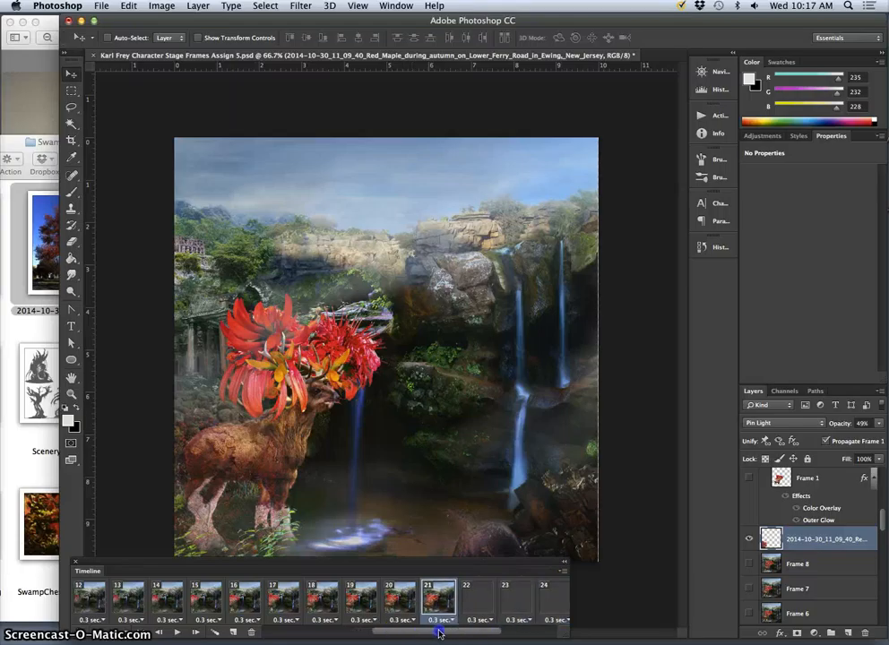
click(476, 599)
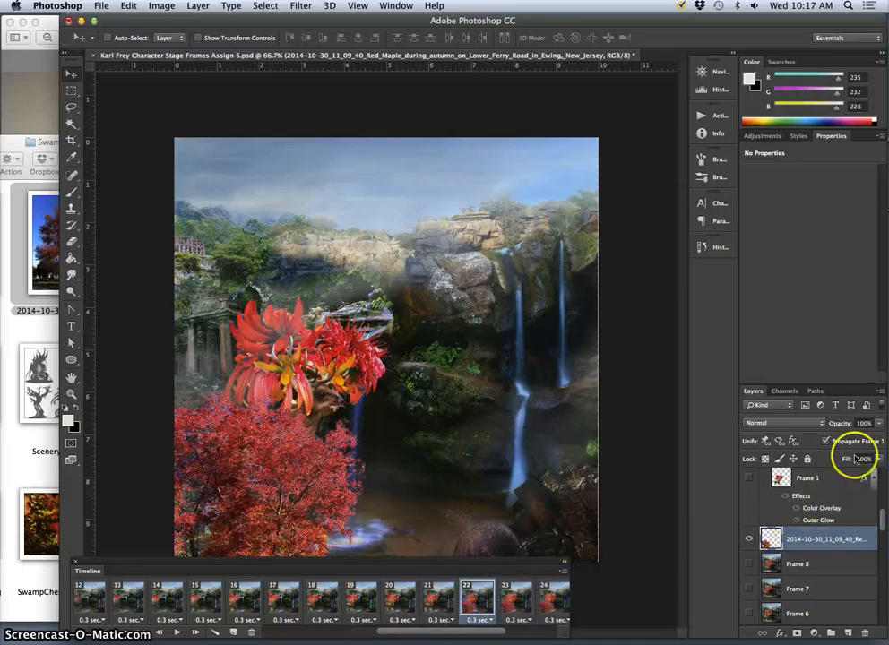
click(878, 426)
drag(849, 439, 848, 446)
drag(313, 487, 260, 493)
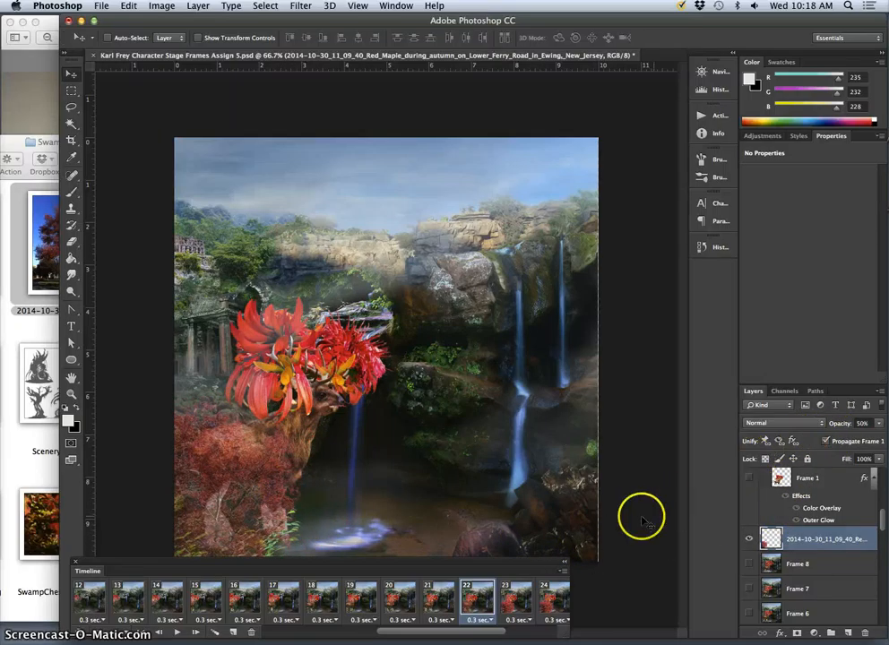
click(822, 424)
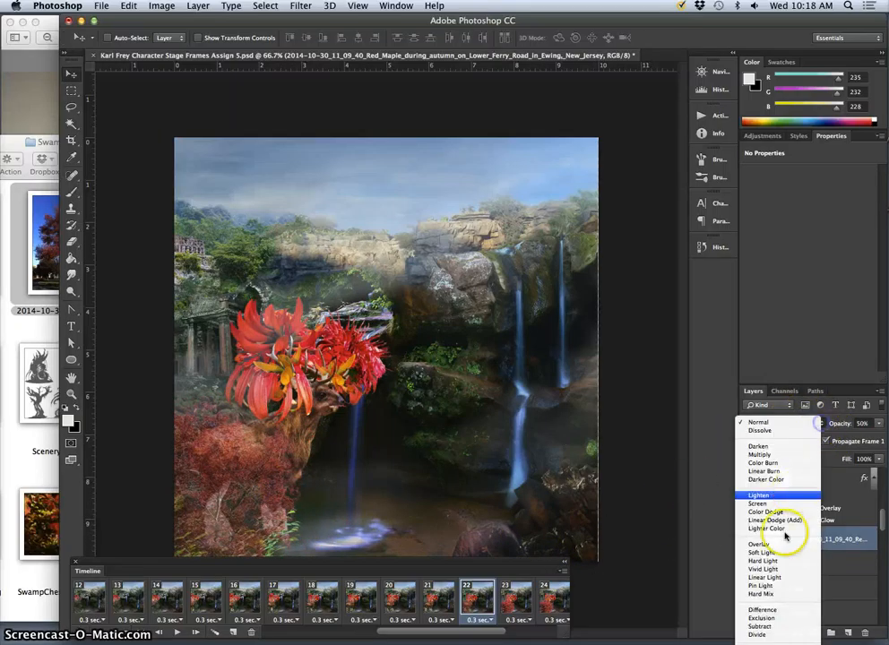
click(780, 584)
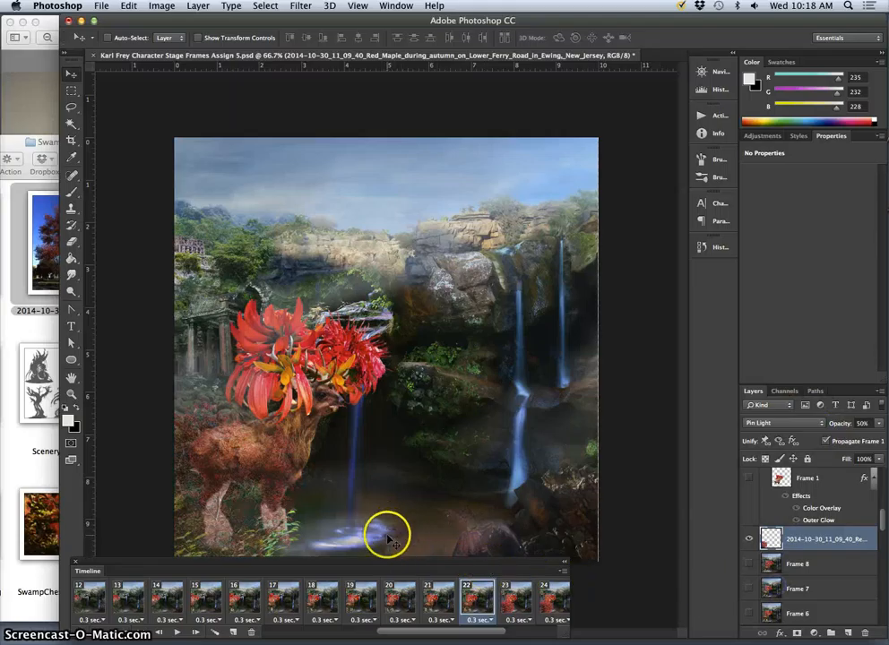
- In frame 23, set the maple layer to 54% opacity with Pin Light blending and shift the foliage toward the scene's left edge
click(514, 598)
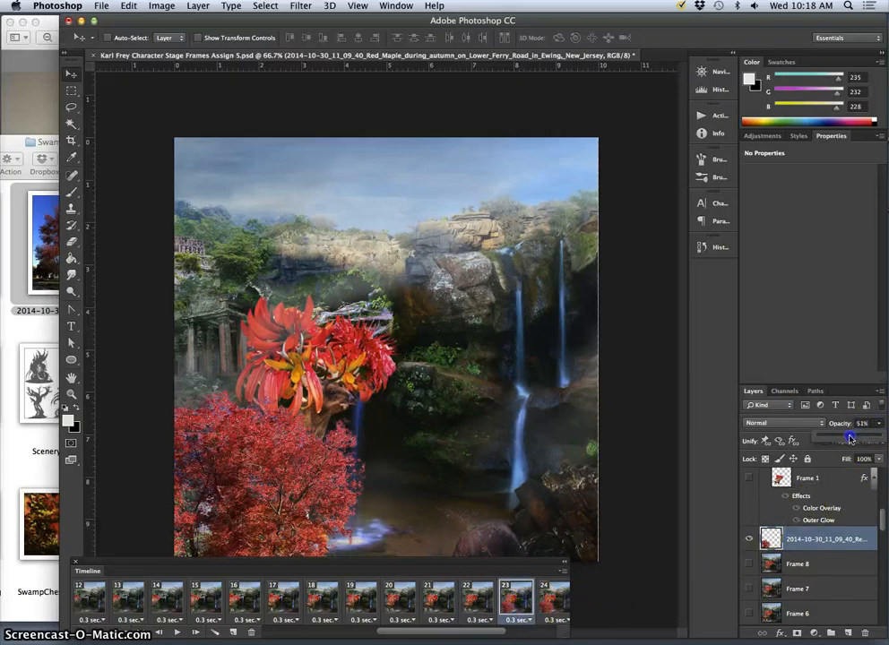
drag(849, 438, 848, 437)
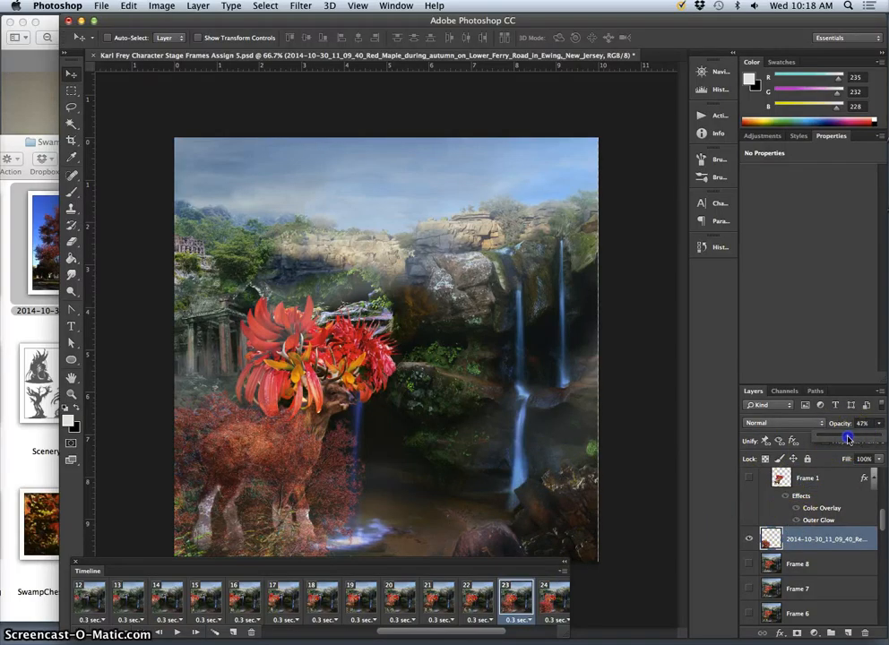
click(790, 424)
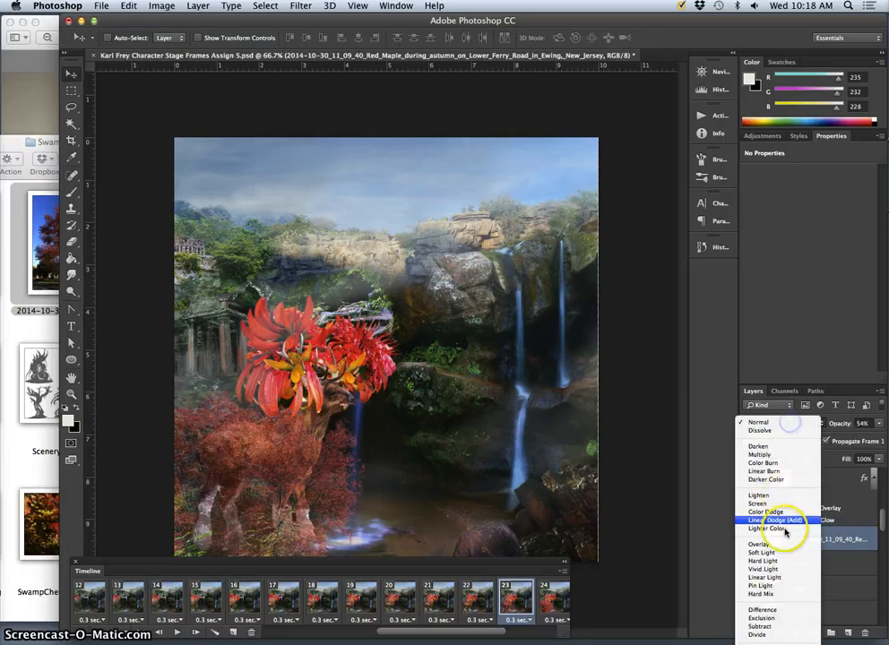
click(764, 583)
drag(332, 494, 261, 501)
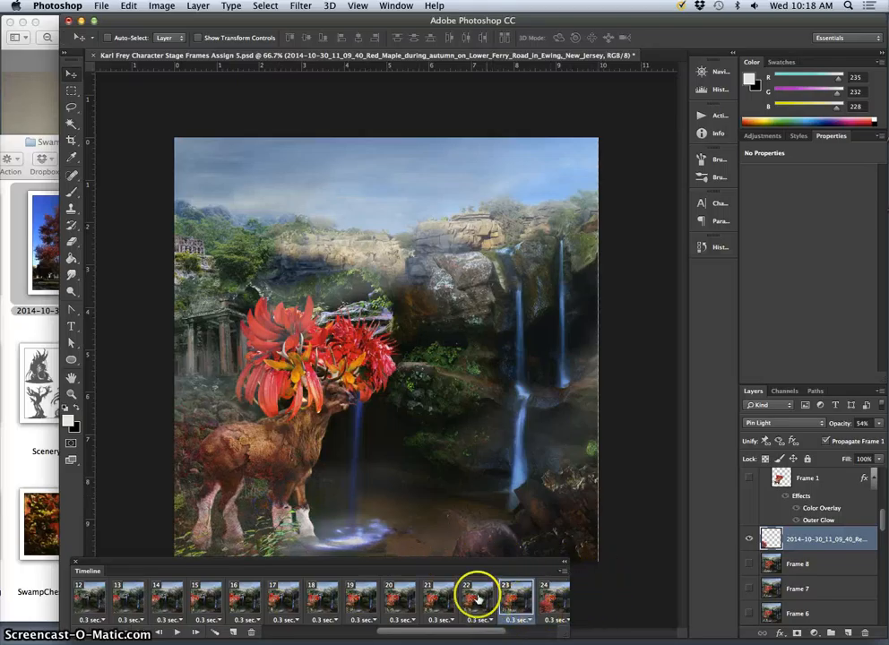
- Compare the maple foliage in frame 23 with frames 19 to 21
click(432, 596)
click(397, 596)
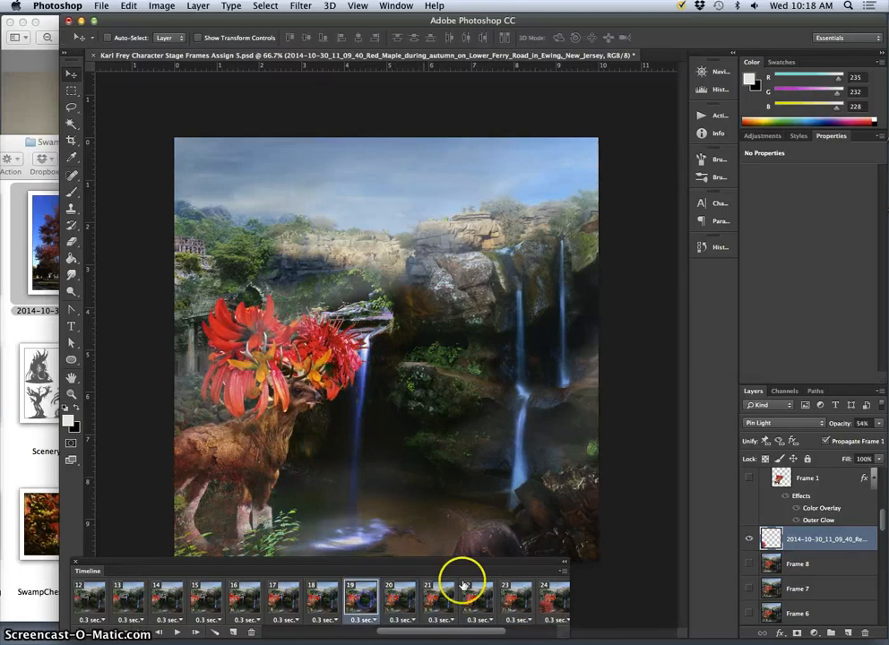
click(520, 596)
- In frame 24, set the maple layer to 52% opacity with Pin Light blending and shift the foliage slightly toward the scene's left edge
click(551, 596)
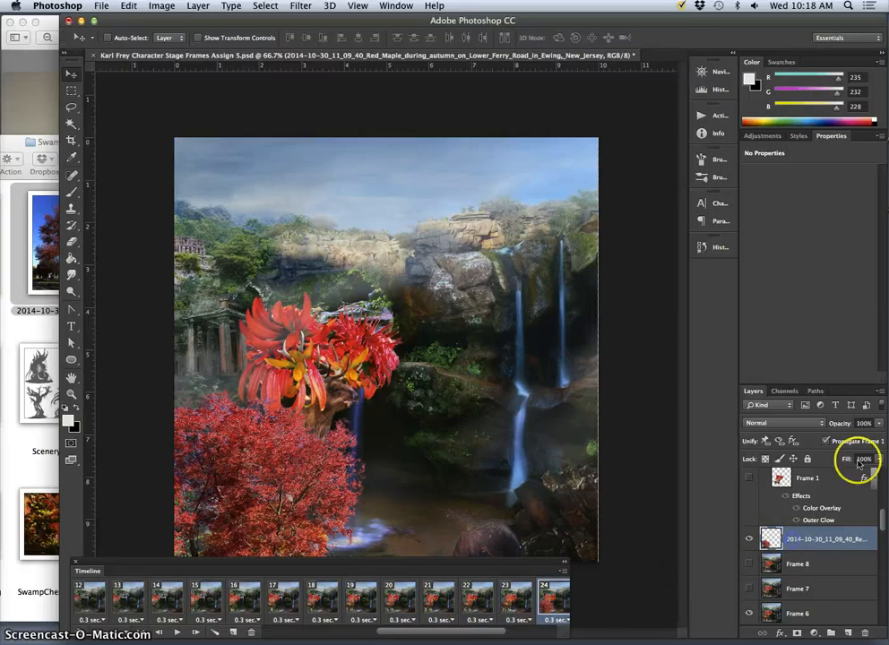
click(879, 425)
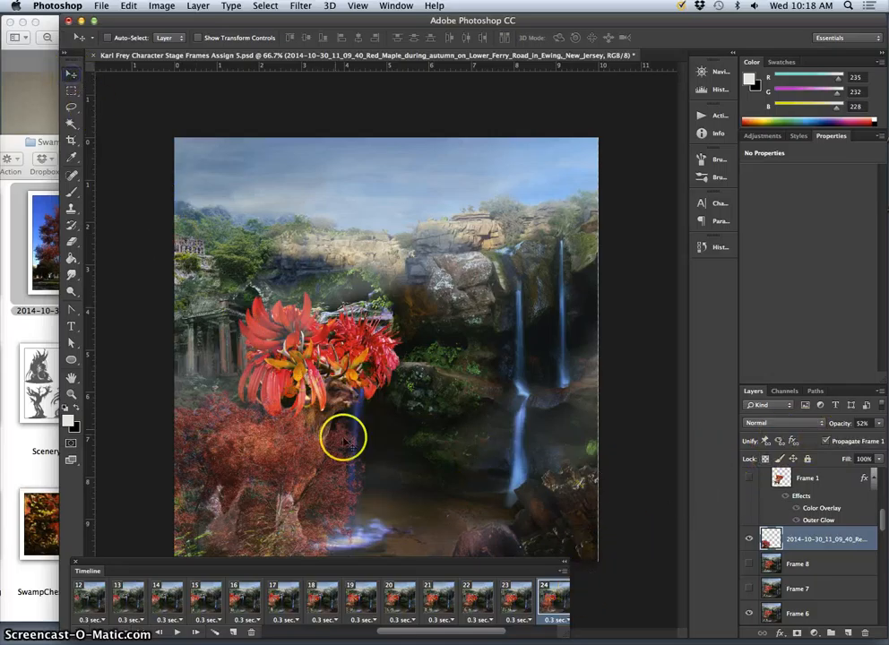
click(780, 423)
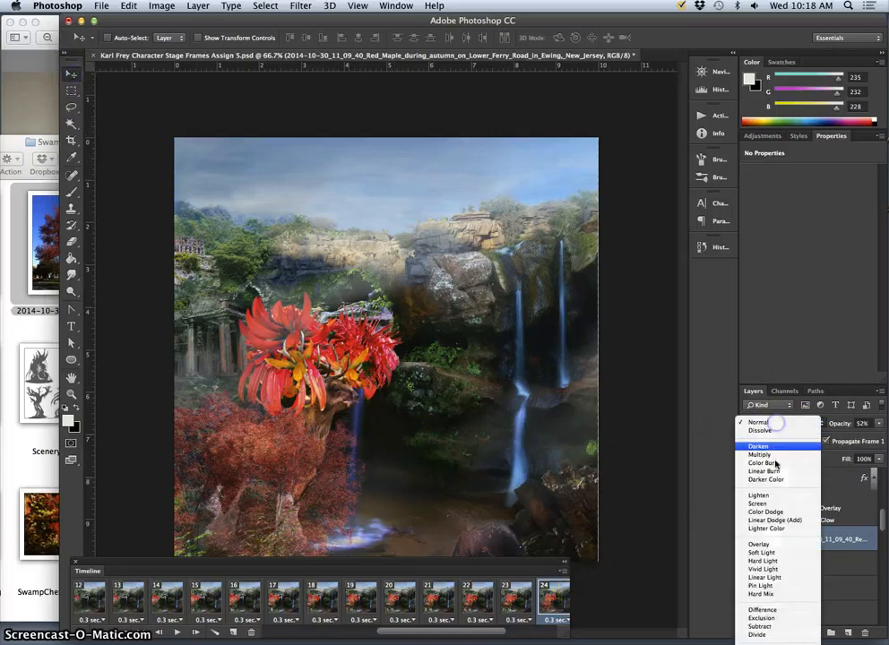
click(780, 585)
drag(315, 490, 282, 484)
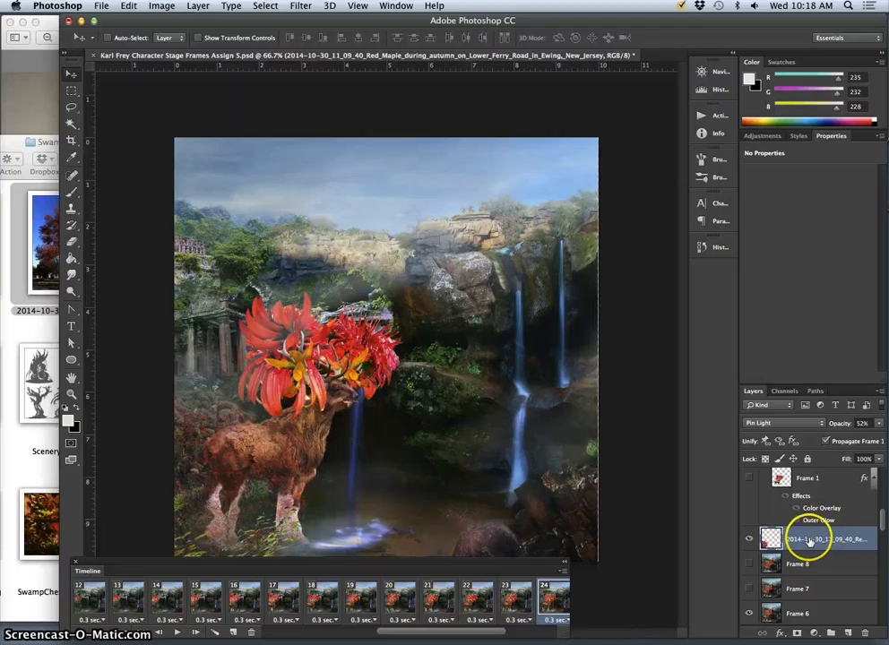
- In frame 25, set the maple layer to 55% opacity with Pin Light blending and shift the foliage toward the scene's left edge
drag(480, 633, 497, 632)
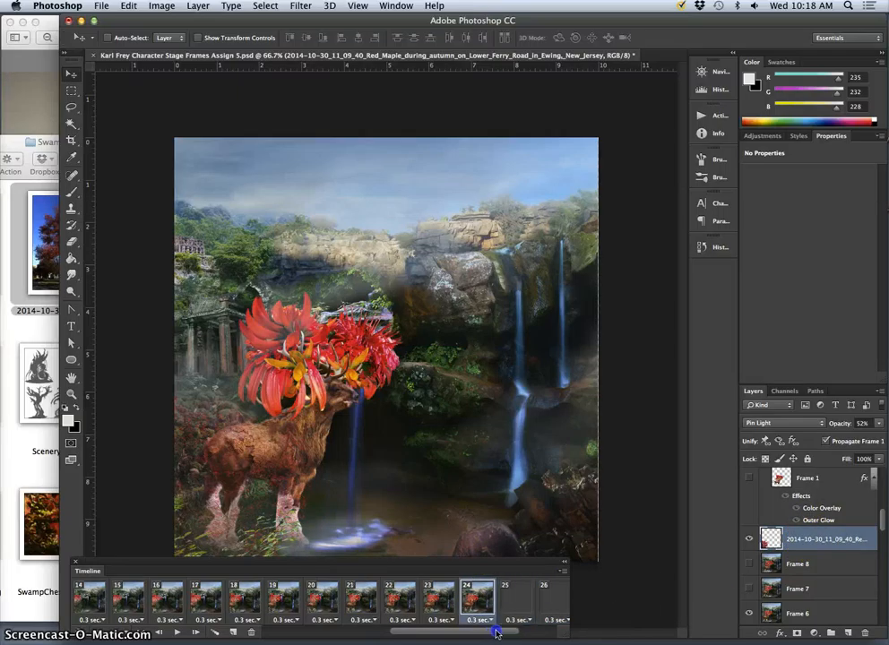
click(509, 594)
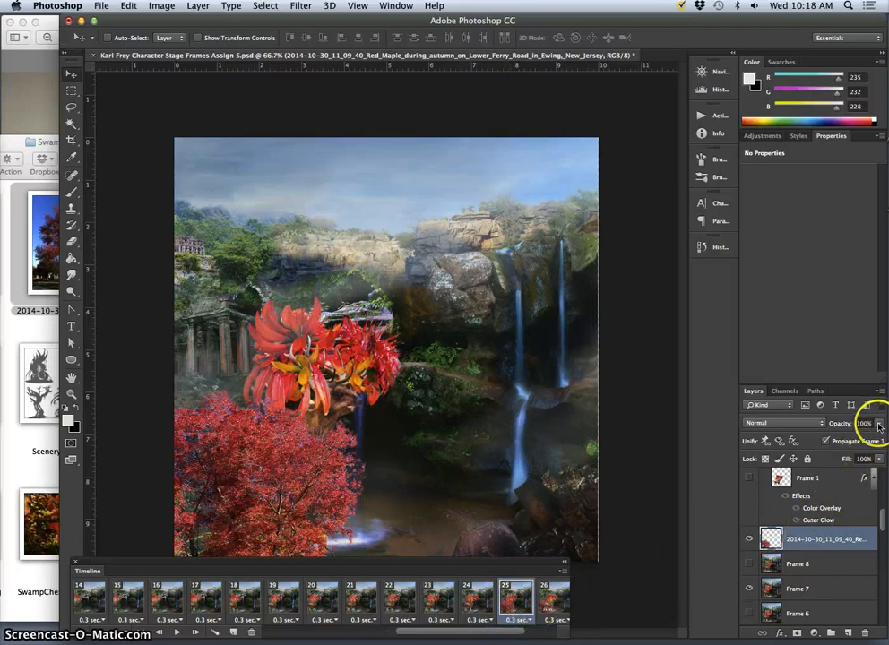
drag(879, 426, 852, 436)
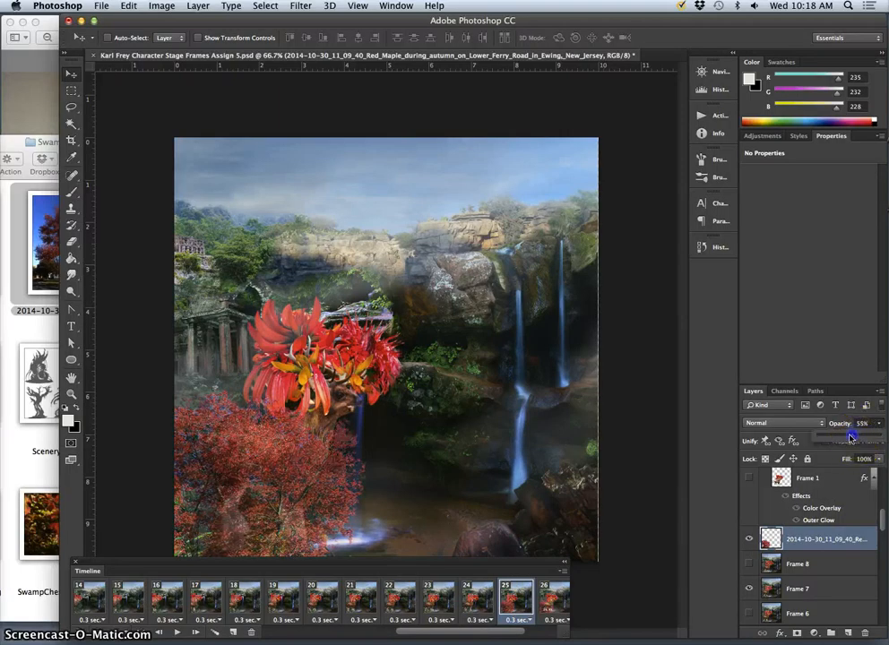
click(784, 426)
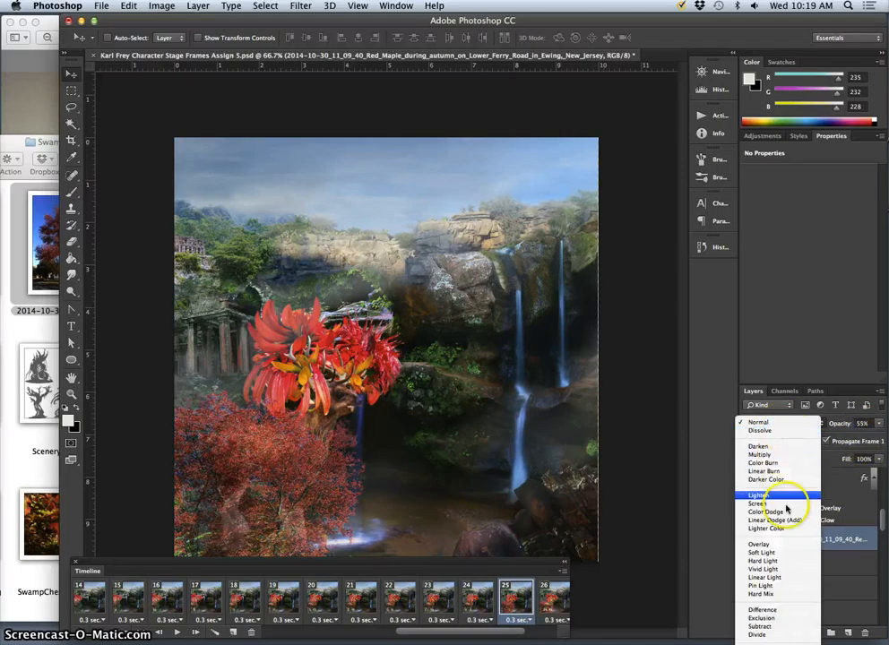
click(772, 586)
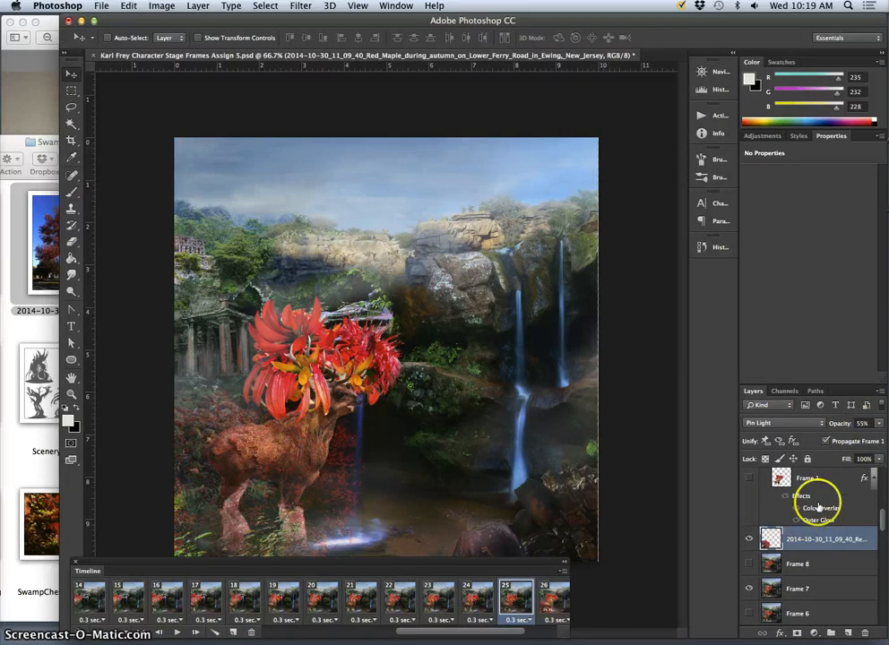
drag(333, 470, 294, 475)
- Compare the maple foliage's position in frames 24 and 25
click(480, 602)
click(515, 603)
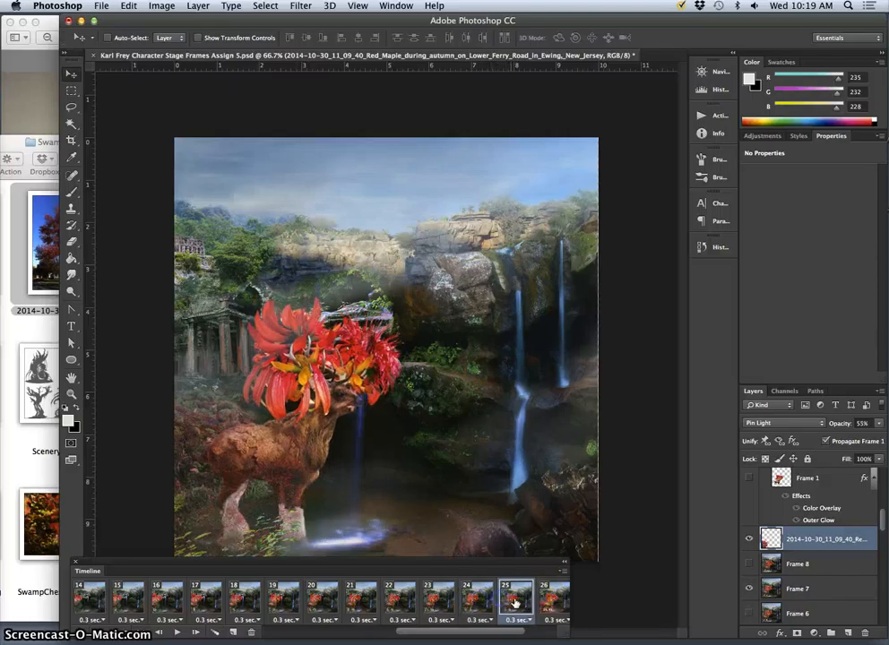
click(493, 599)
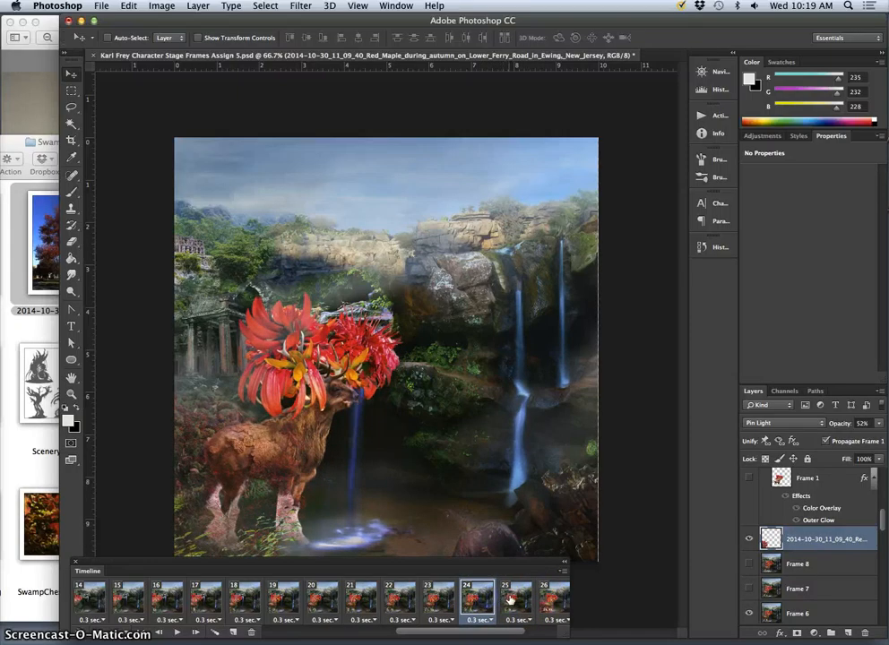
click(515, 600)
- In frame 26, move the maple layer above the Walk Cycle group so the foliage lies in front of the deer
click(552, 598)
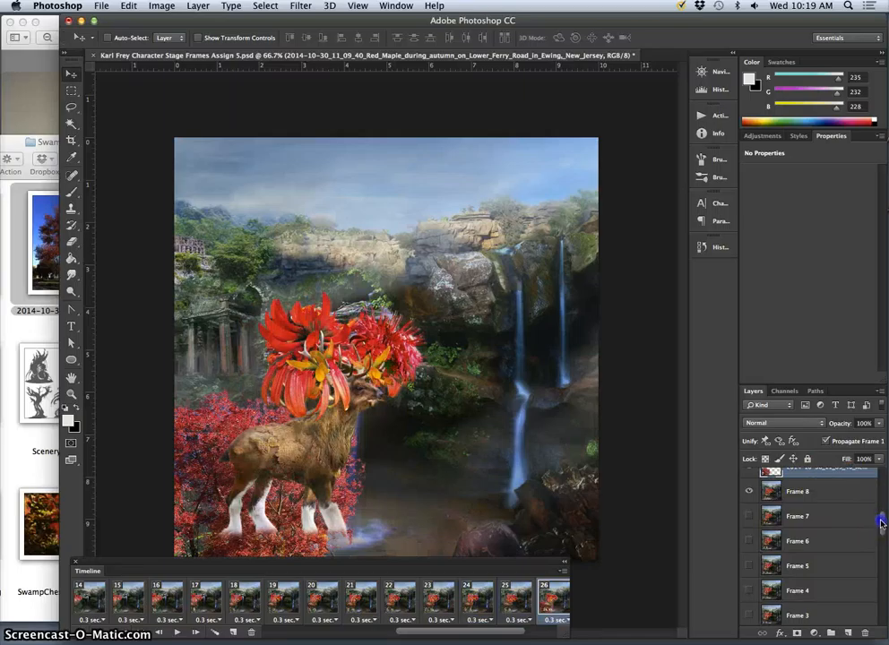
drag(881, 523, 881, 504)
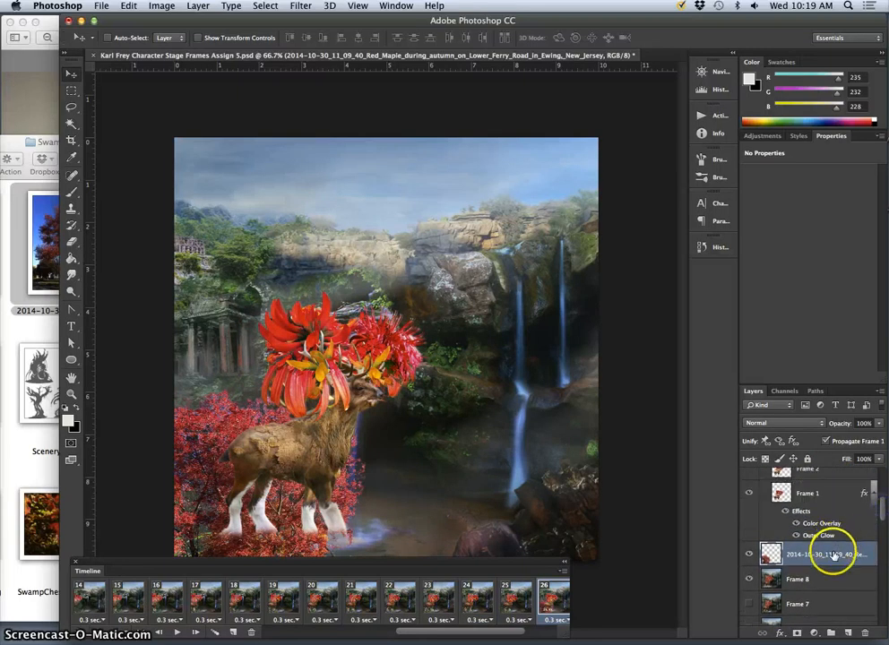
drag(831, 557, 820, 471)
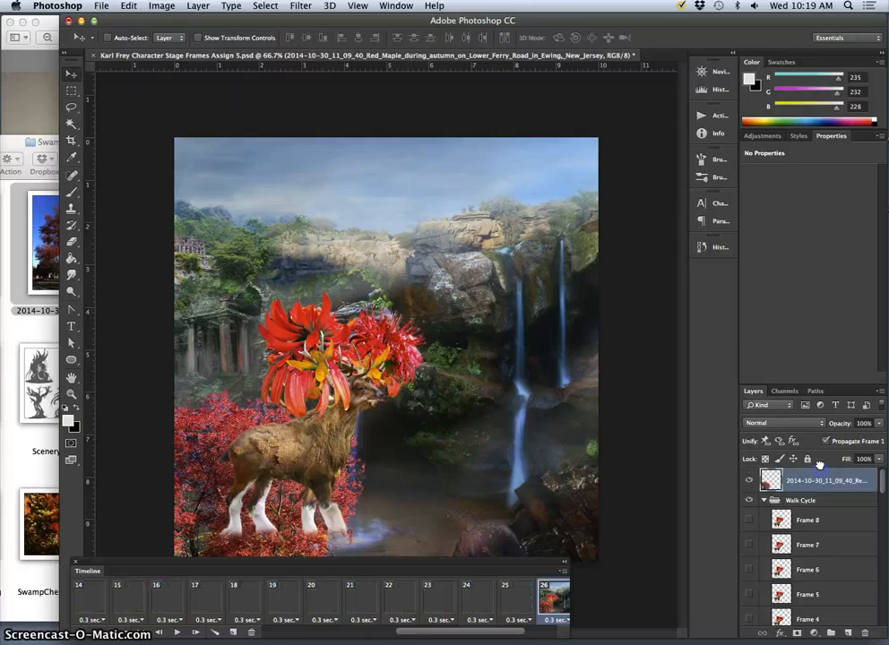
- In frame 26, set the maple layer's blend mode to Pin Light and its opacity to 72%
click(879, 423)
drag(858, 436, 855, 438)
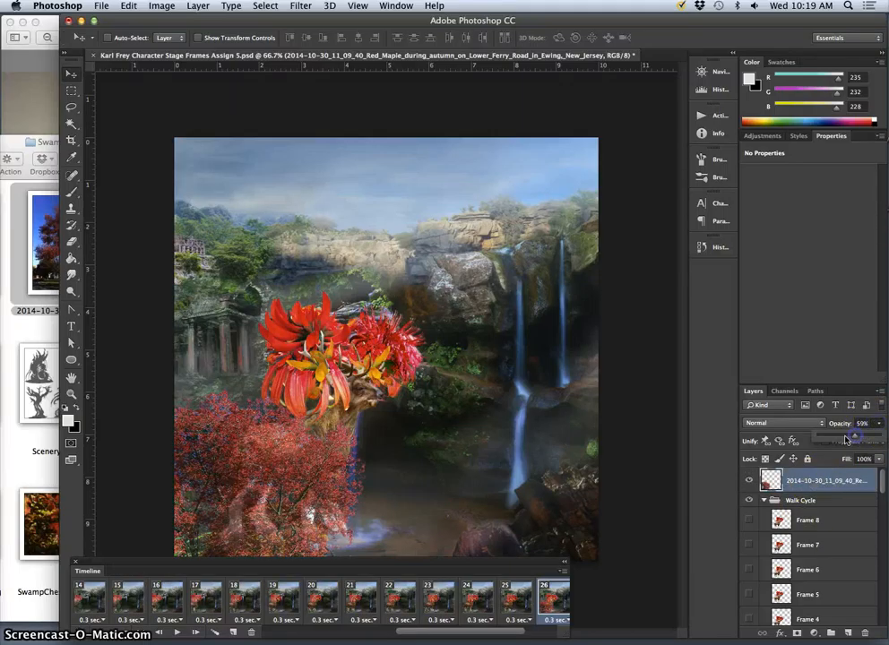
click(791, 427)
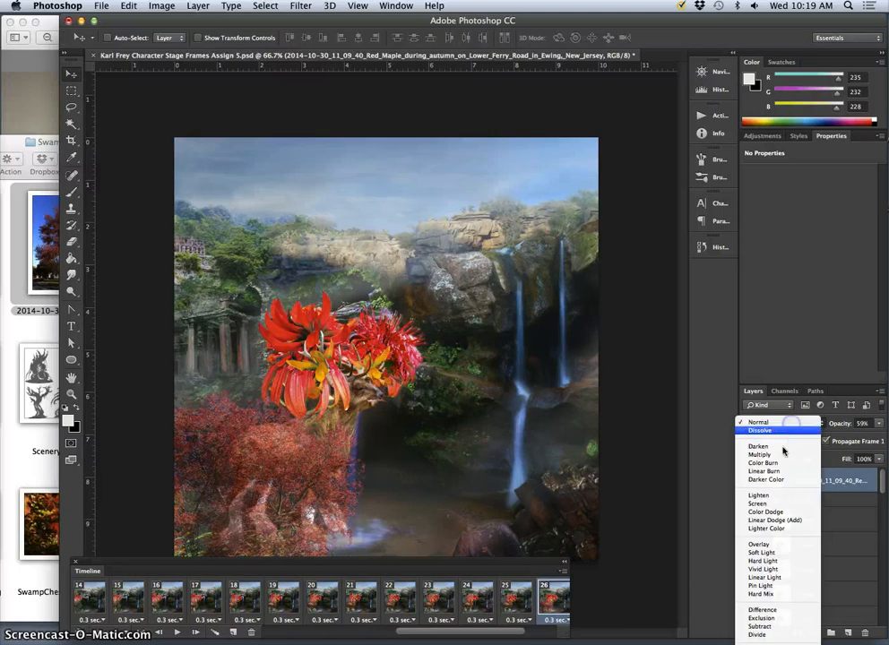
click(768, 587)
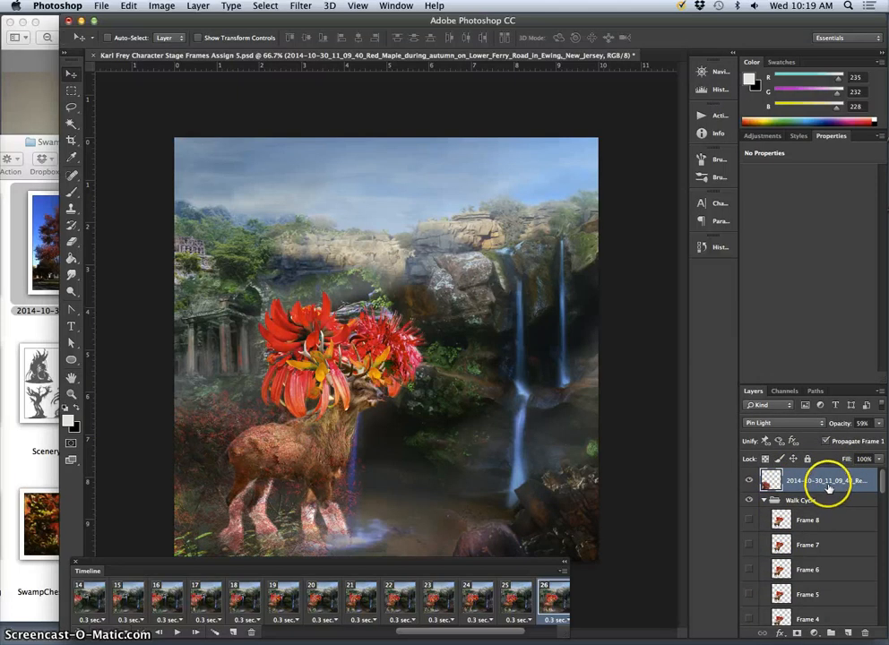
drag(880, 429, 860, 437)
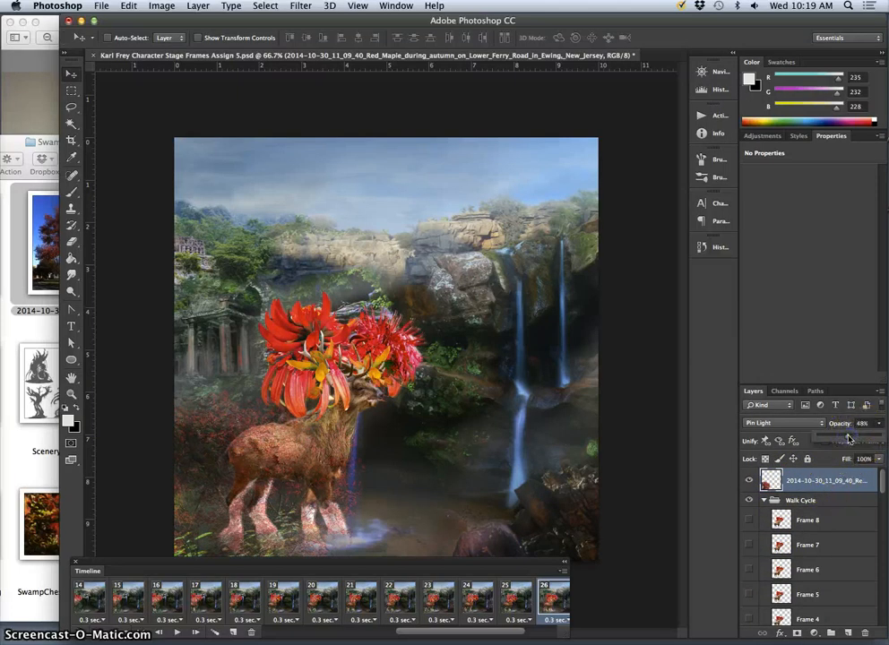
- Try the Soft Light, Overlay and Screen blend modes on the maple layer in frame 26
click(784, 422)
click(776, 395)
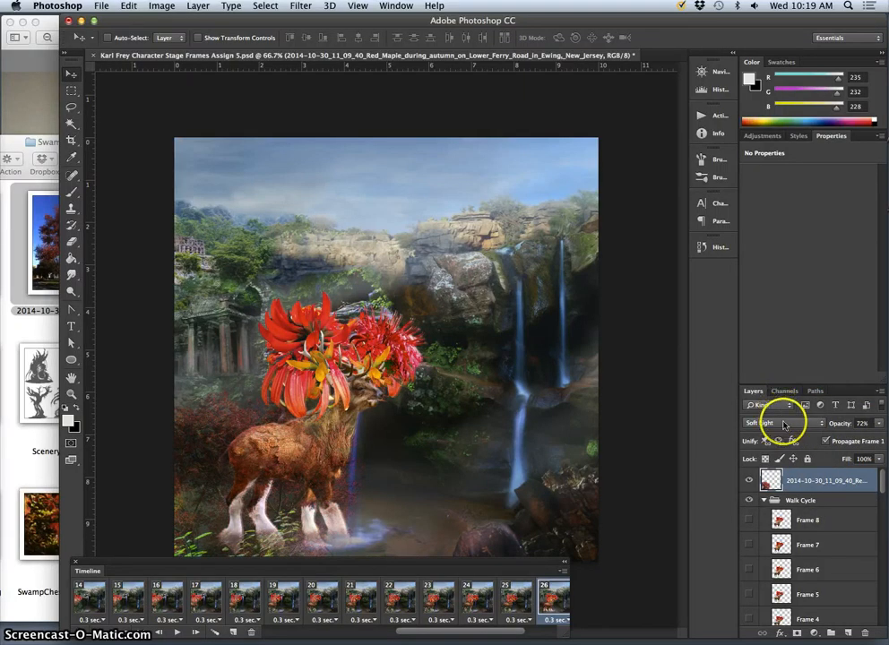
click(791, 424)
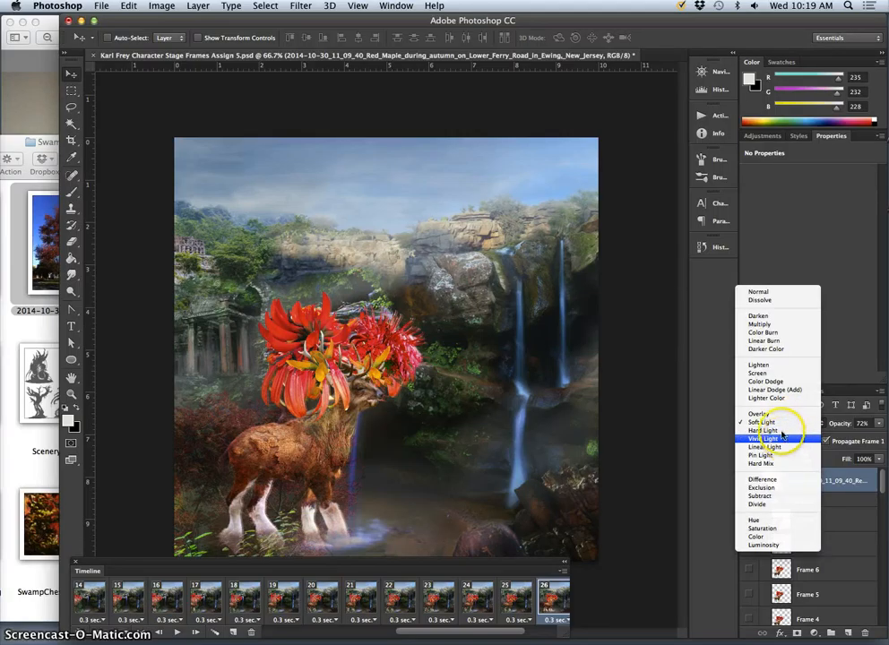
click(777, 416)
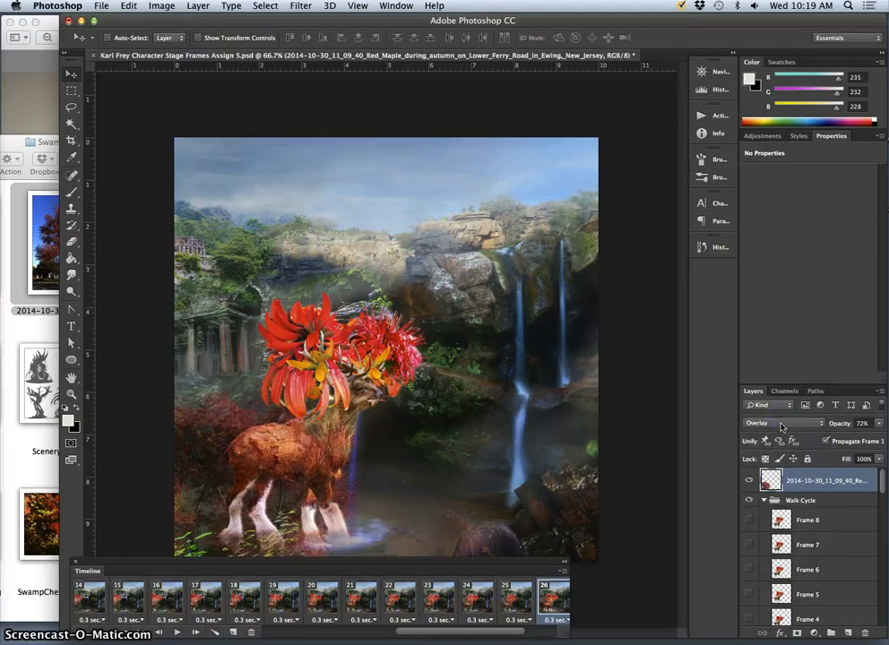
click(792, 424)
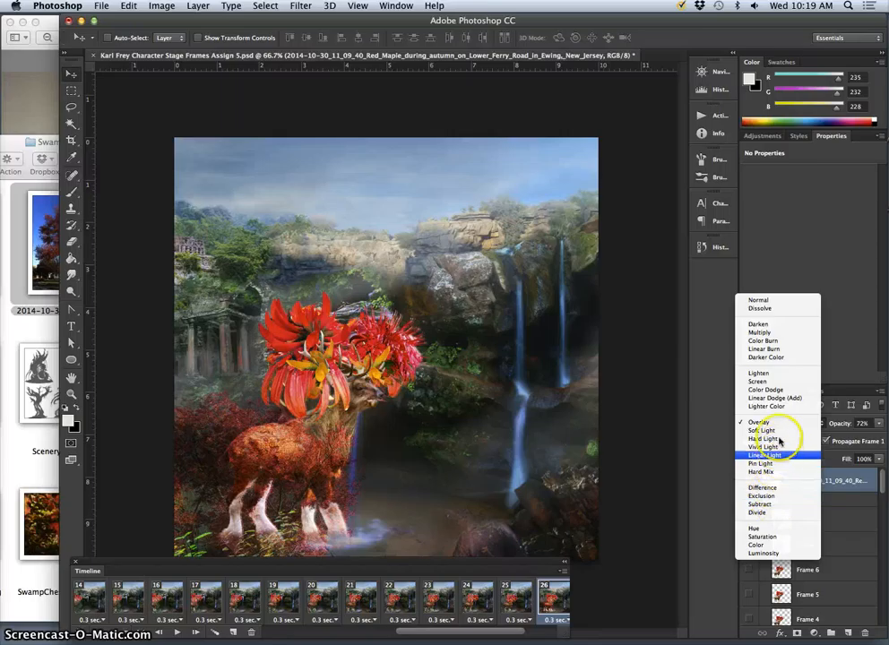
click(776, 385)
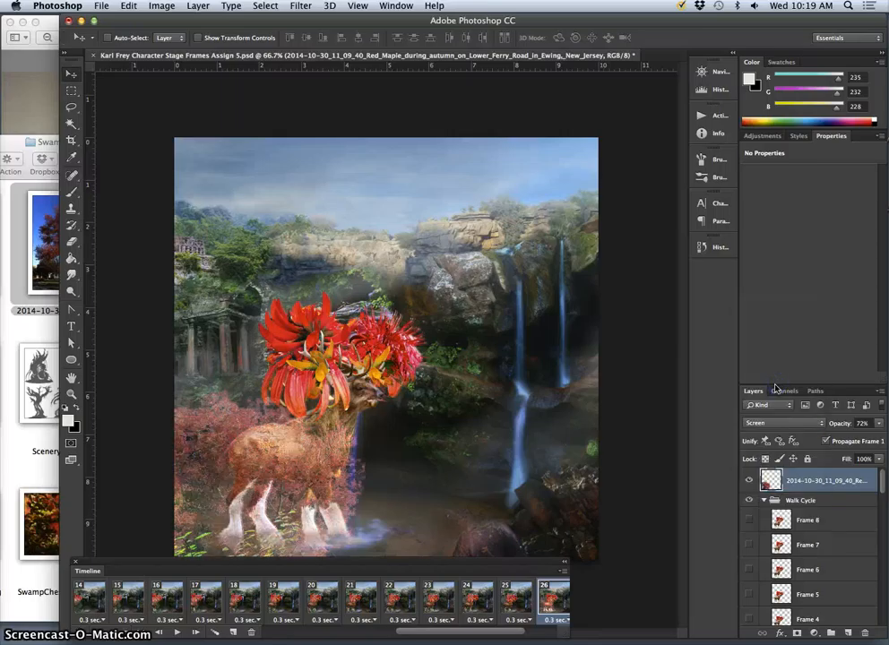
- In frame 26, set the maple layer's blend mode to Pin Light and its opacity to 50%
click(809, 423)
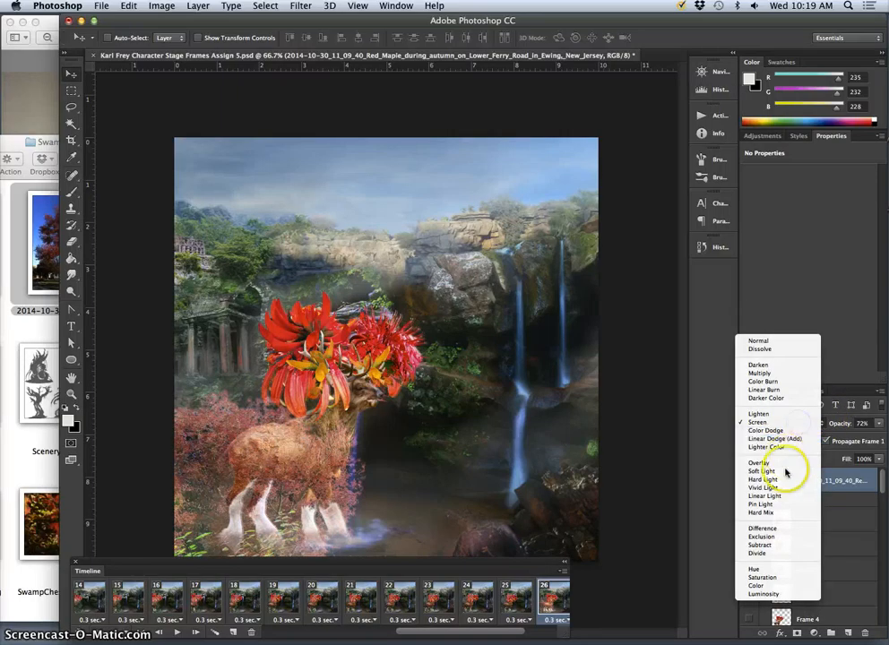
click(761, 504)
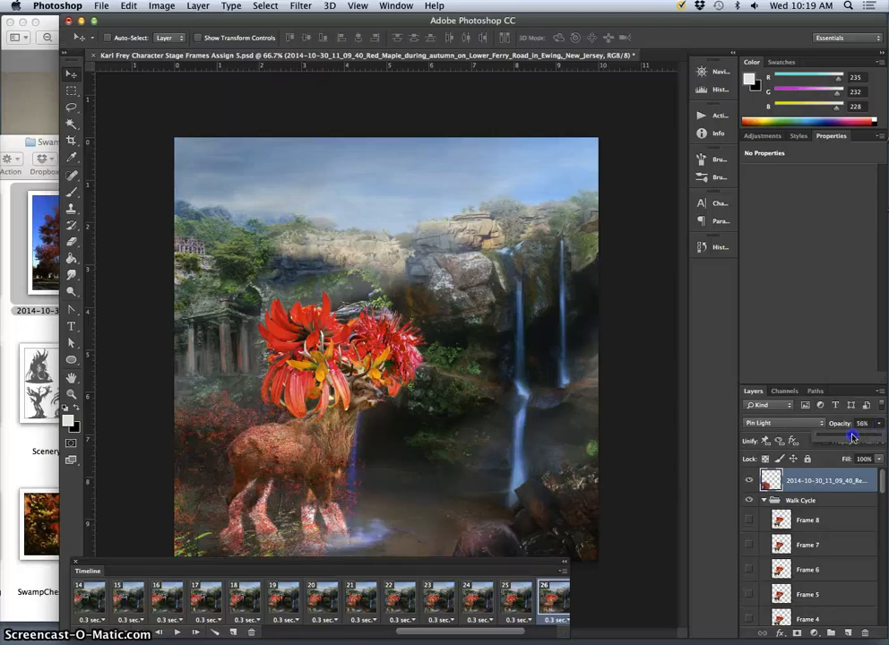
drag(852, 436, 848, 437)
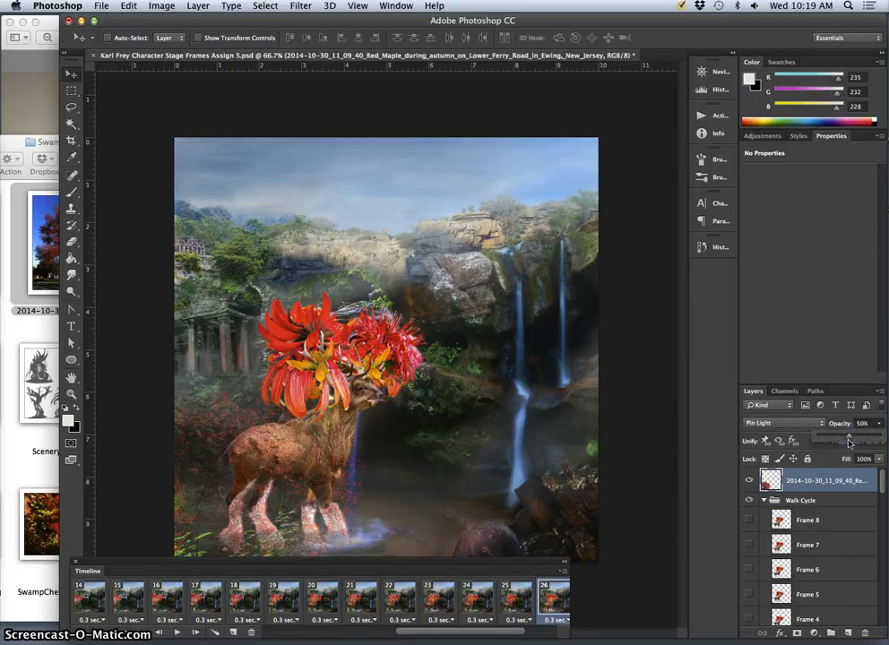
- Open the maple layer's style settings in frame 26 and preview the Outer Glow, Color Overlay and Inner Glow effects
double_click(842, 486)
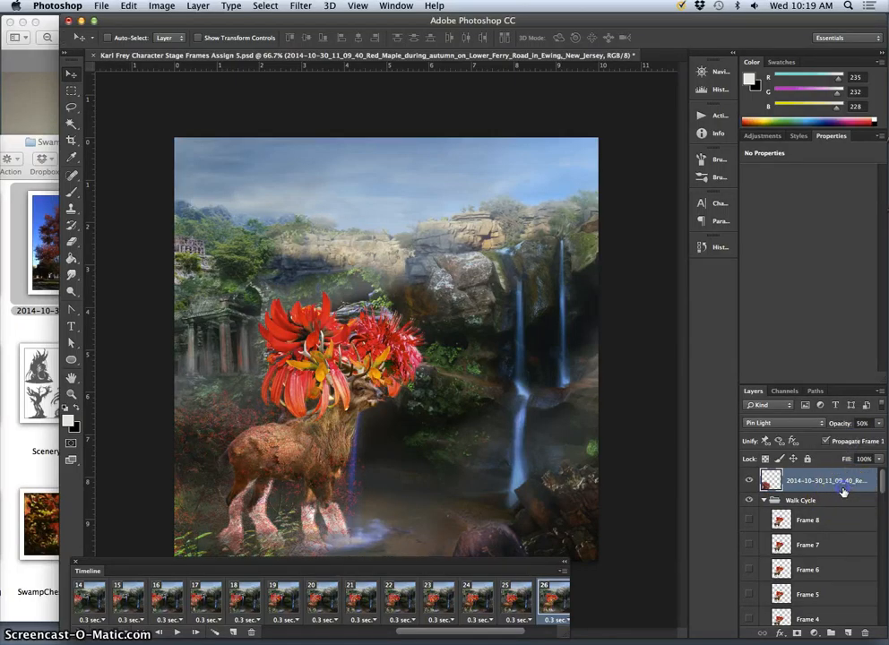
click(459, 331)
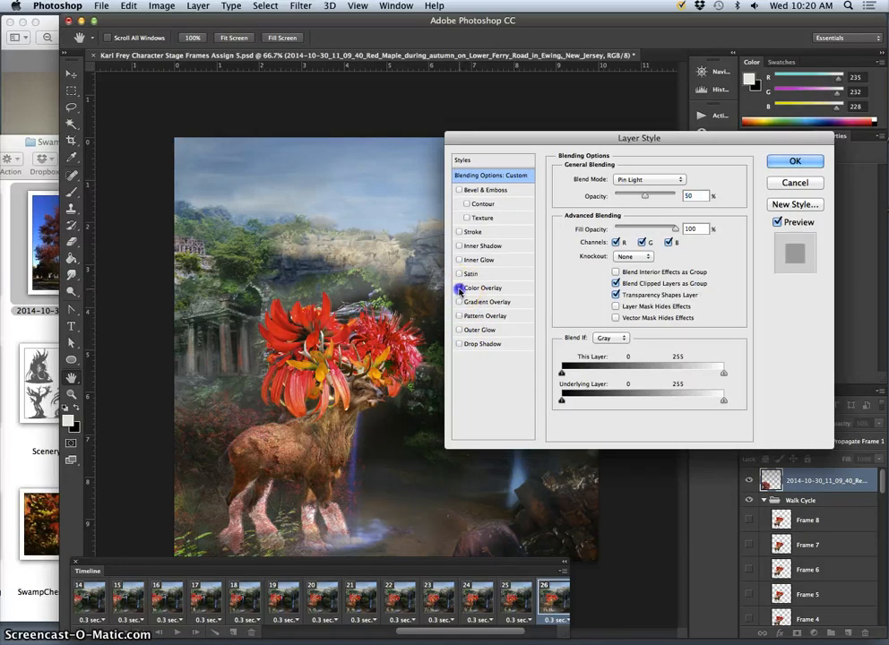
click(460, 288)
click(460, 289)
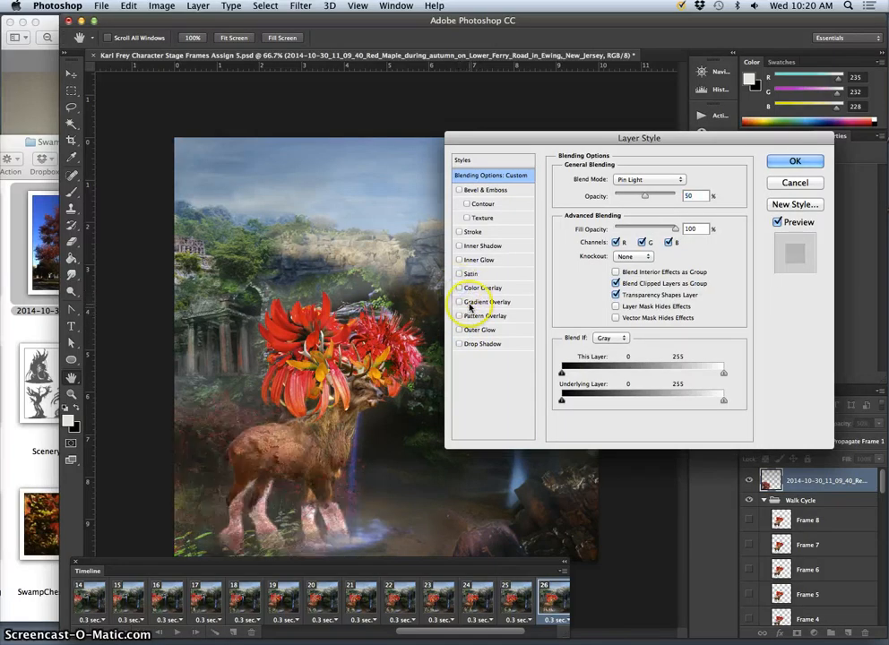
click(460, 259)
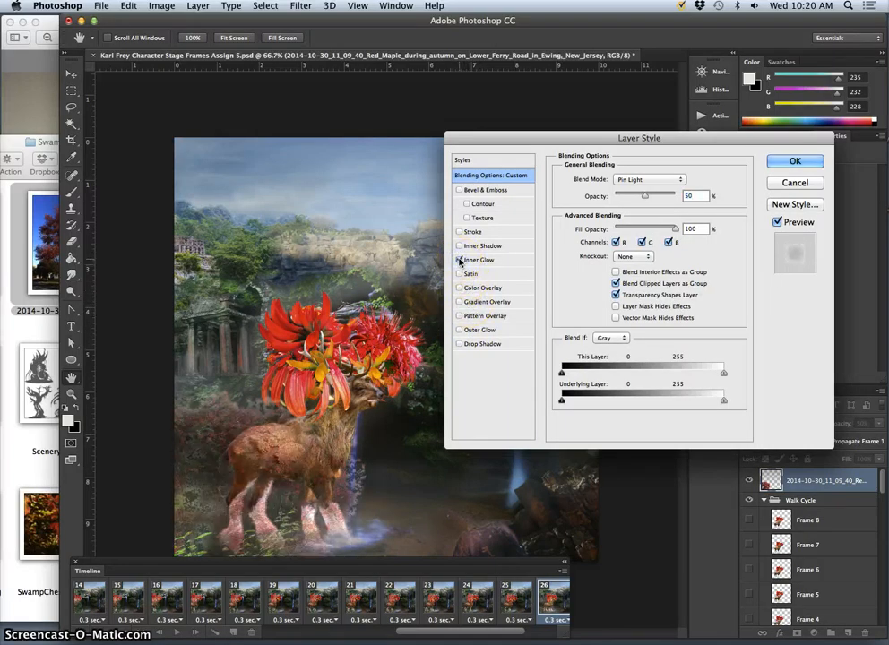
click(460, 259)
- Enable Outer Glow on the maple layer in frame 26 and make the glow orange
click(460, 330)
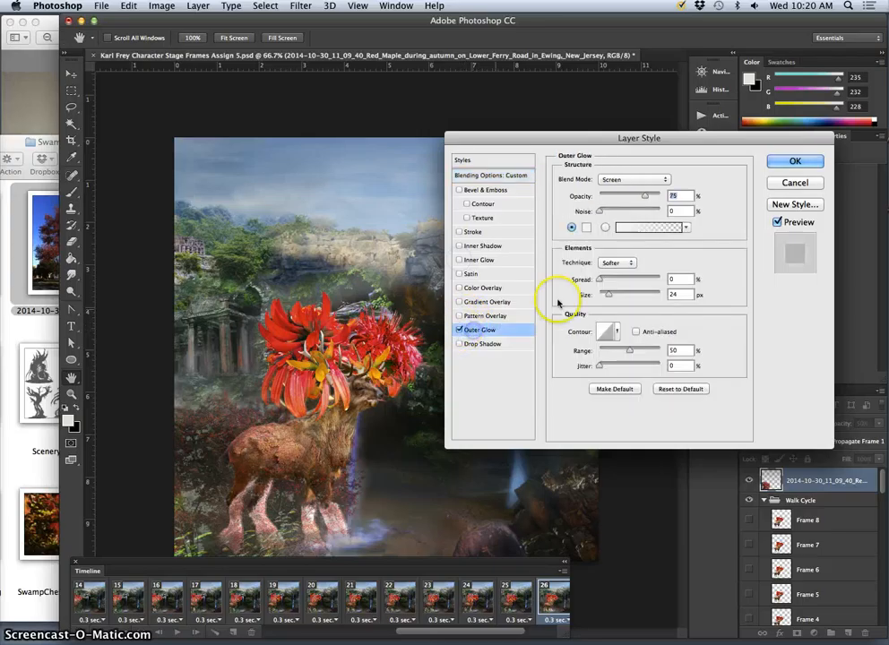
click(618, 226)
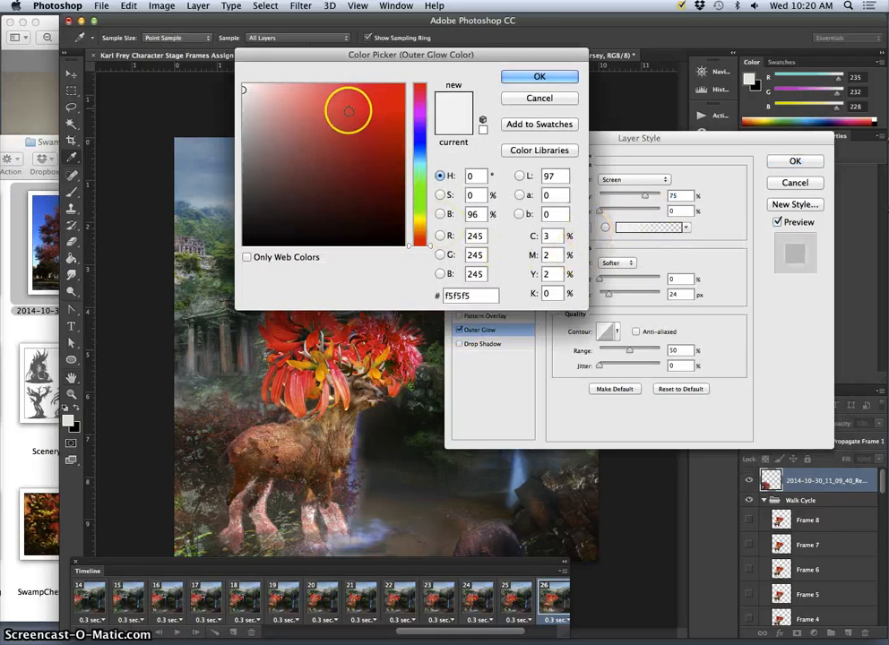
drag(346, 108, 345, 110)
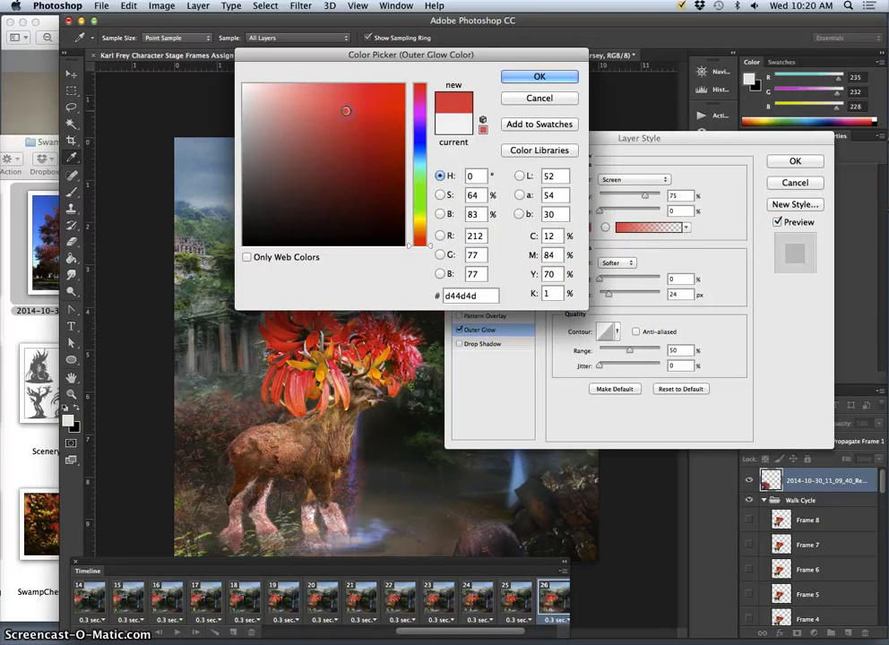
click(520, 76)
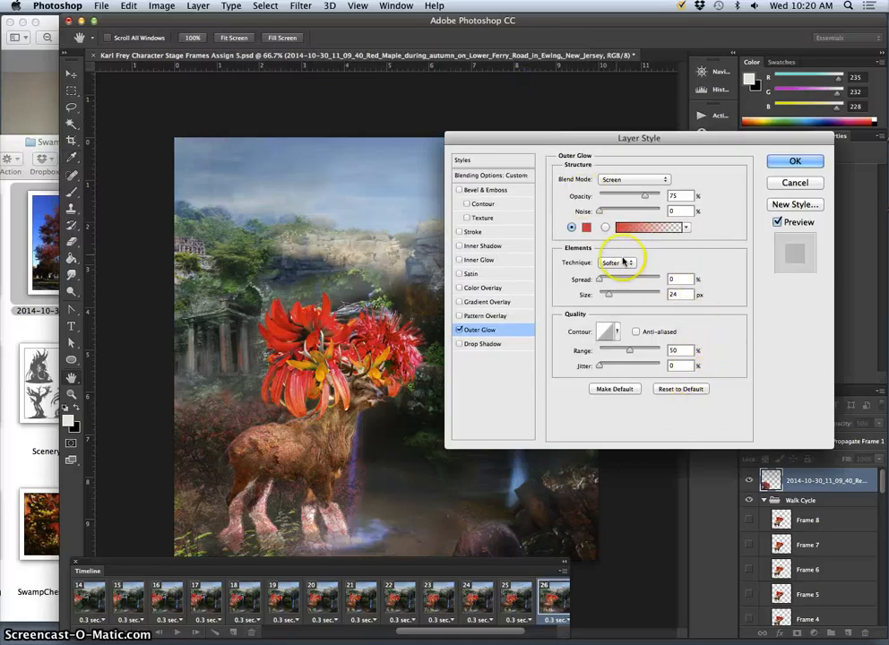
click(586, 231)
click(415, 235)
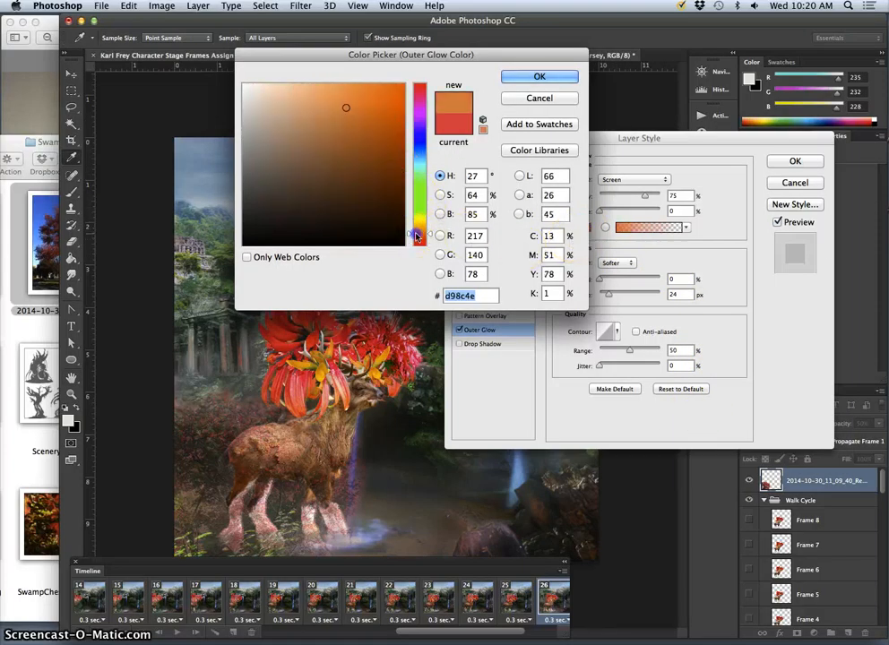
drag(415, 235, 415, 236)
click(534, 76)
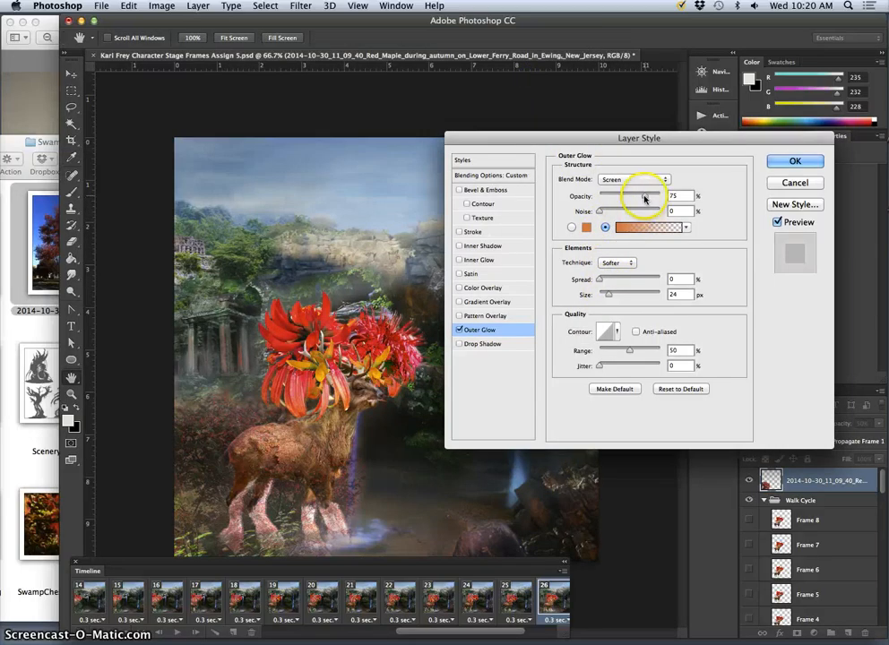
- Set the frame 26 maple glow to Pin Light blending at 100% opacity and apply the layer style
click(617, 179)
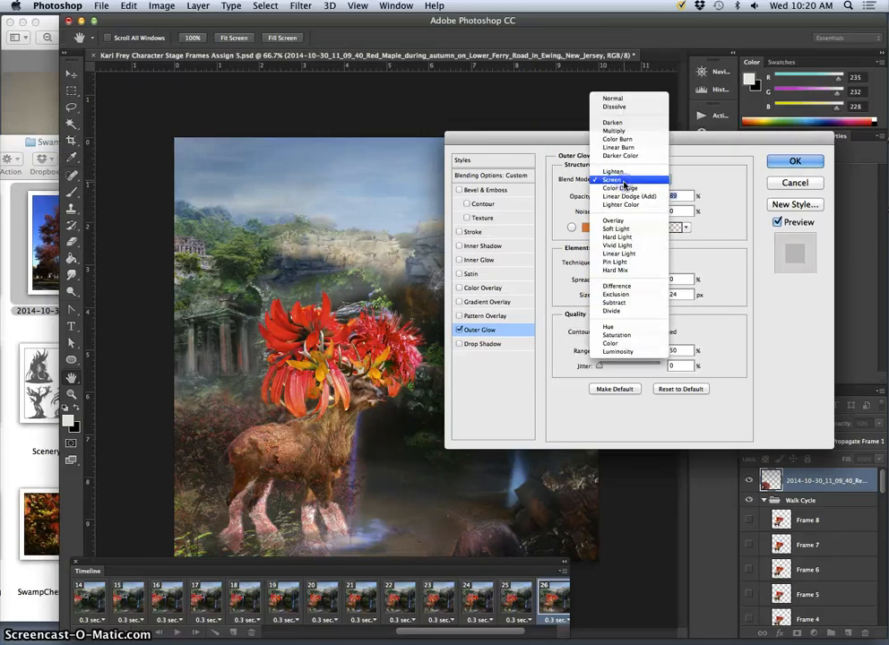
click(615, 220)
click(628, 180)
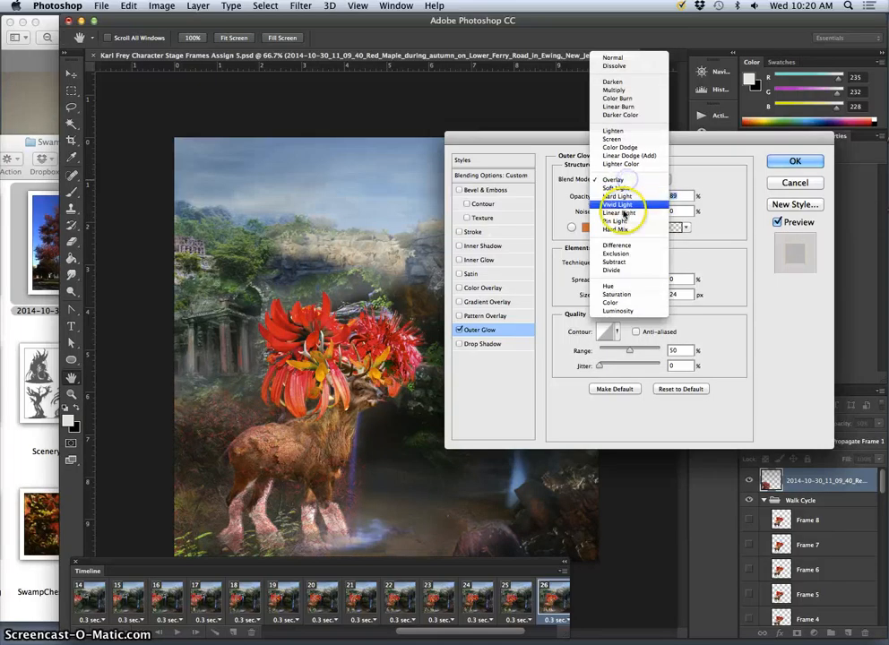
click(622, 221)
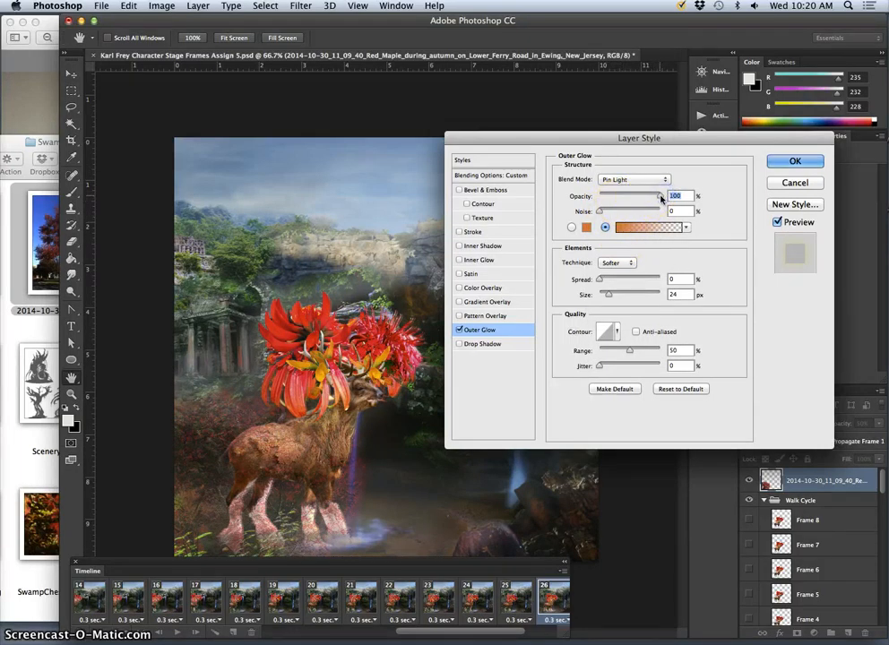
click(775, 165)
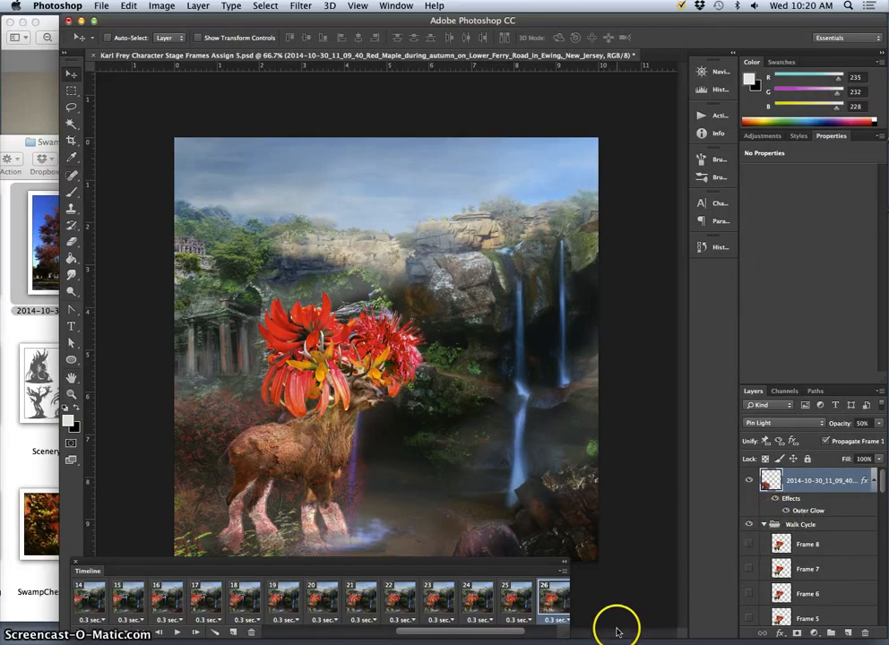
- Check the foliage in frames 25 and 24, and play the animation to review the sequence
click(516, 600)
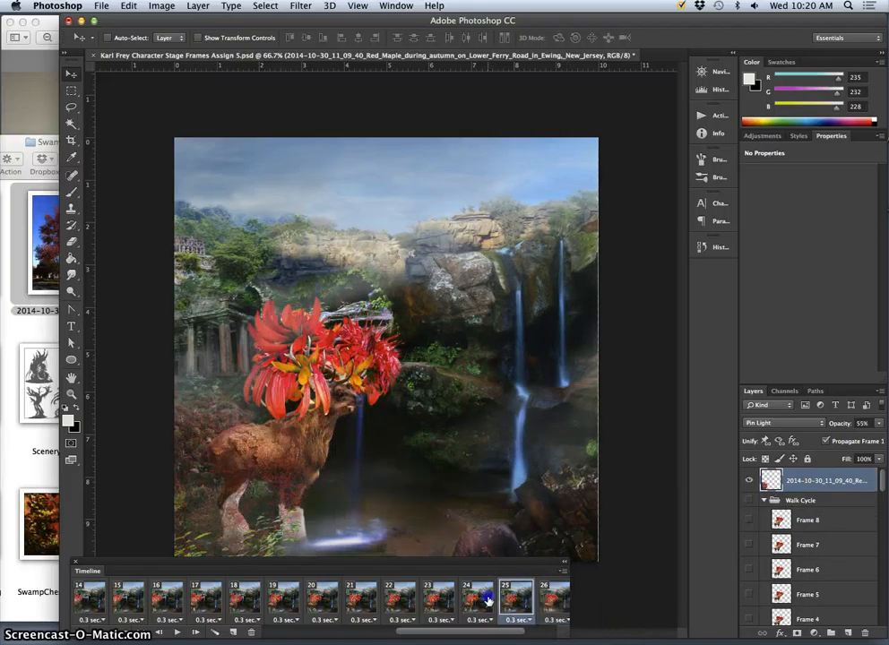
click(477, 599)
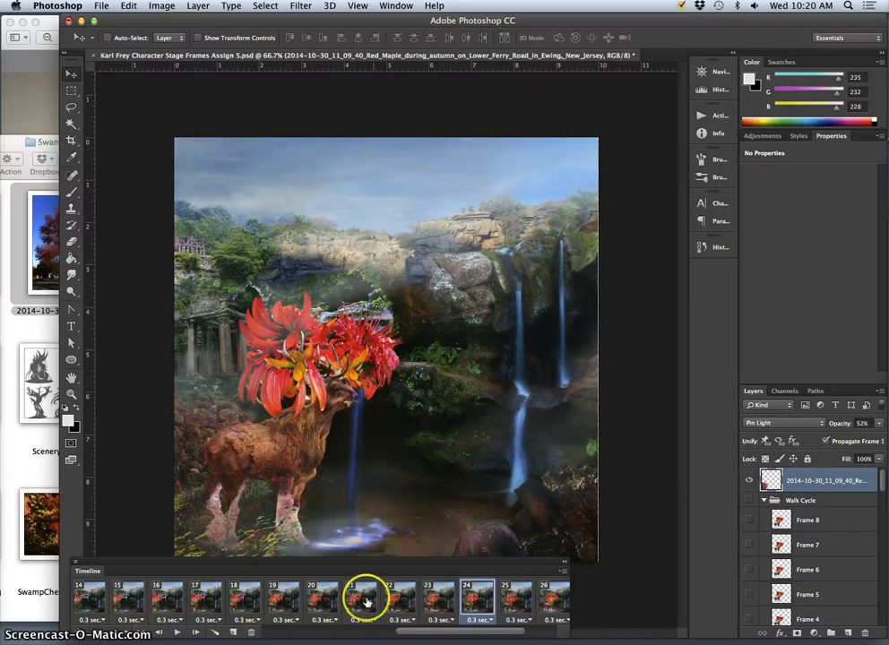
drag(407, 632, 232, 632)
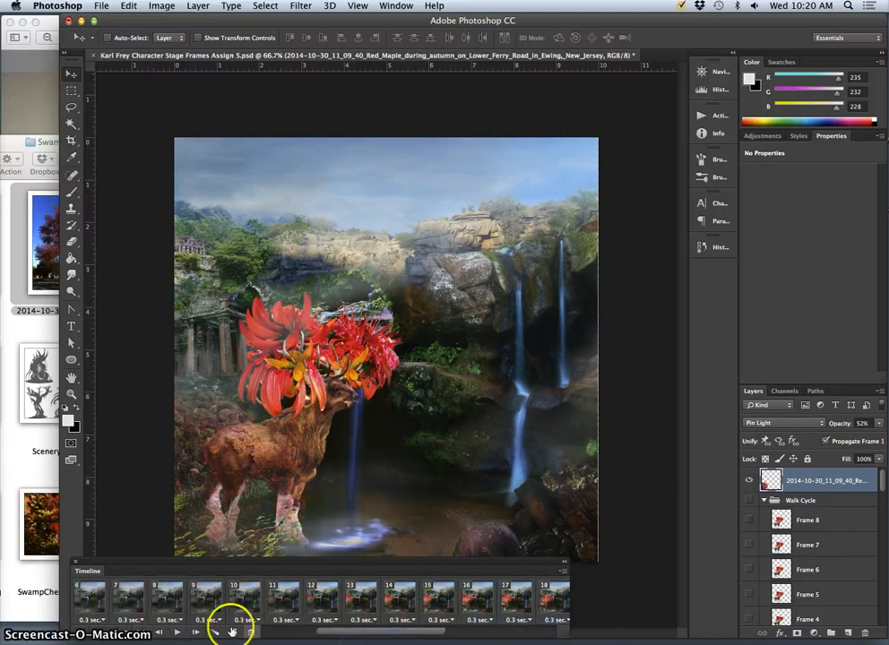
click(161, 602)
click(179, 631)
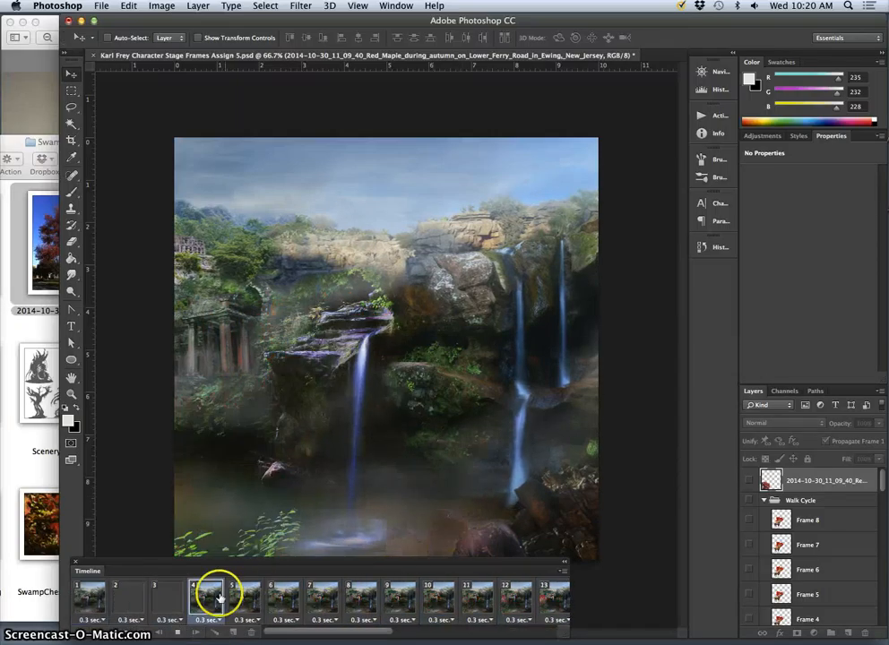
click(179, 632)
- In frame 27, set the maple layer's opacity to 55% and its blend mode to Pin Light
drag(325, 632, 516, 609)
click(473, 601)
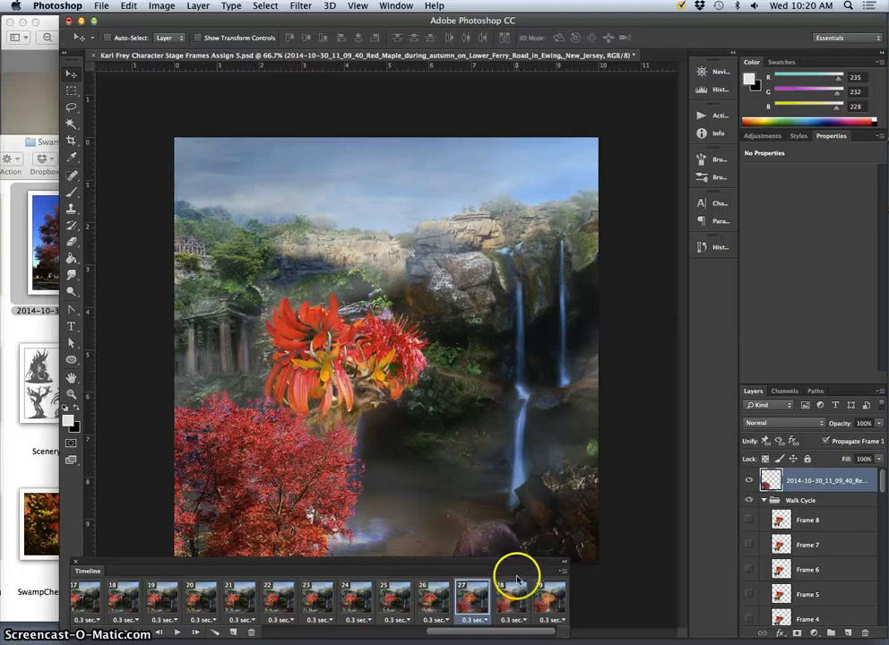
click(438, 599)
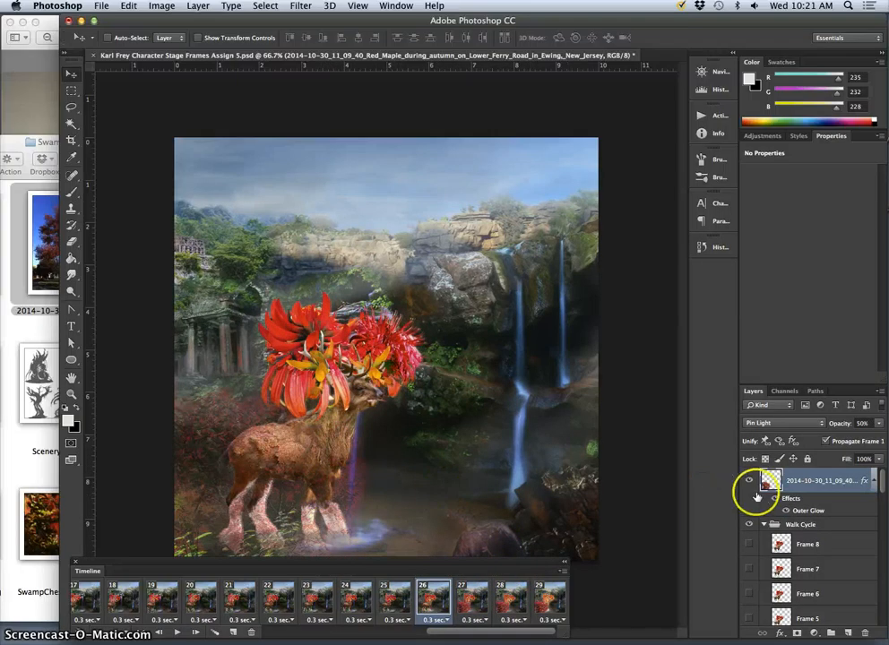
click(471, 600)
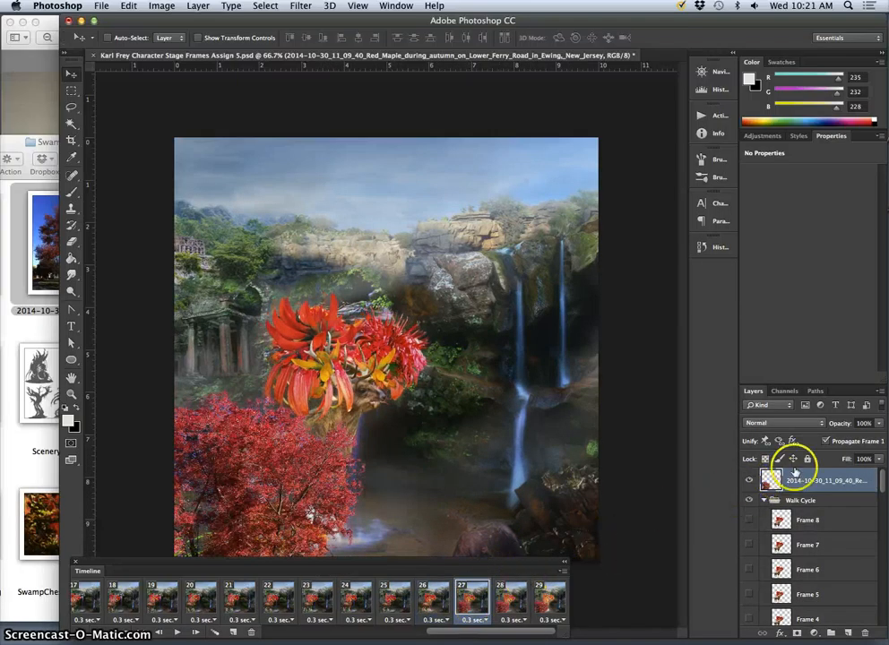
click(880, 424)
drag(852, 437, 849, 437)
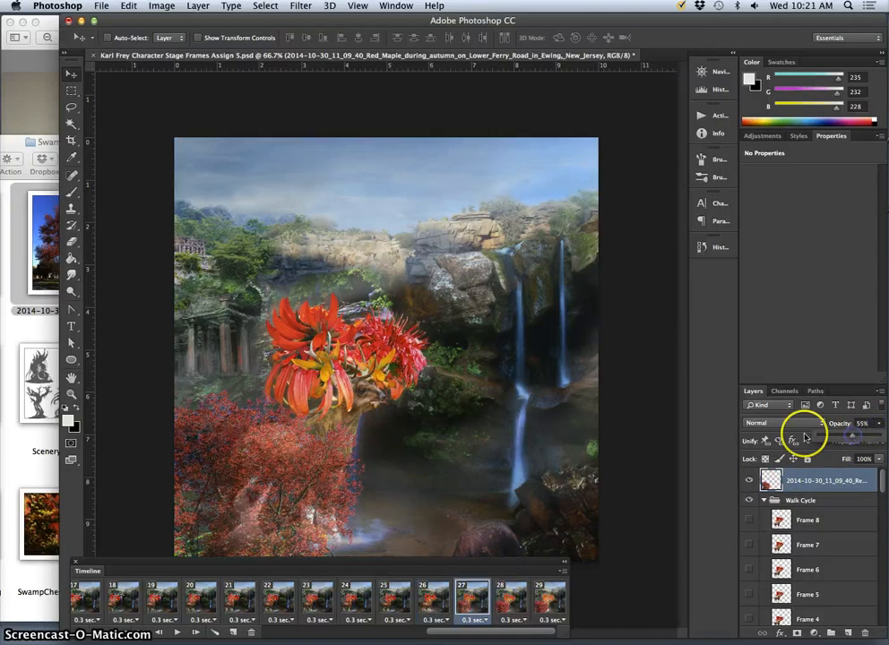
click(803, 425)
click(770, 587)
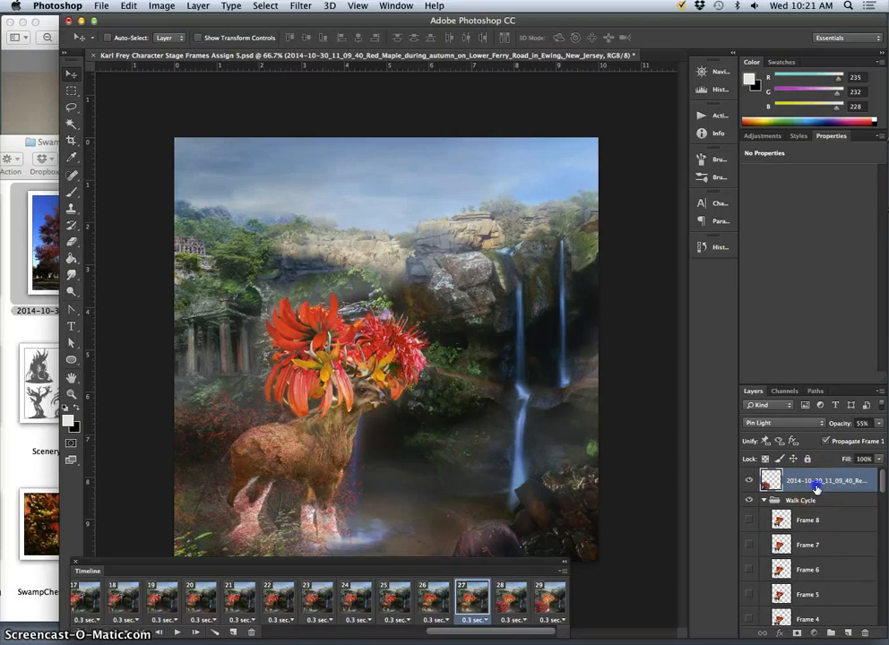
- Add an Outer Glow in dark brown (#6c4011) to the maple layer in frame 27
double_click(817, 486)
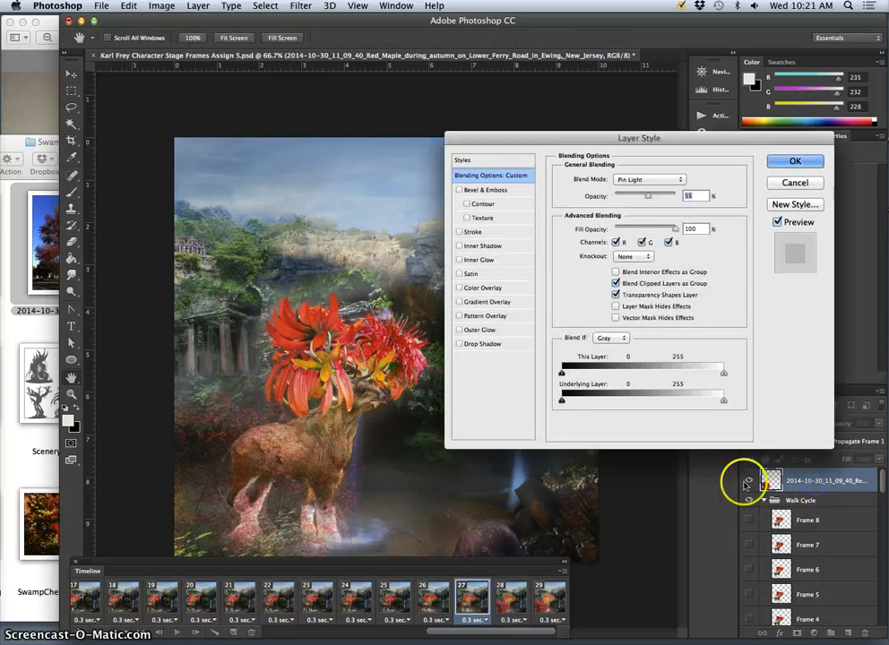
click(478, 331)
click(587, 227)
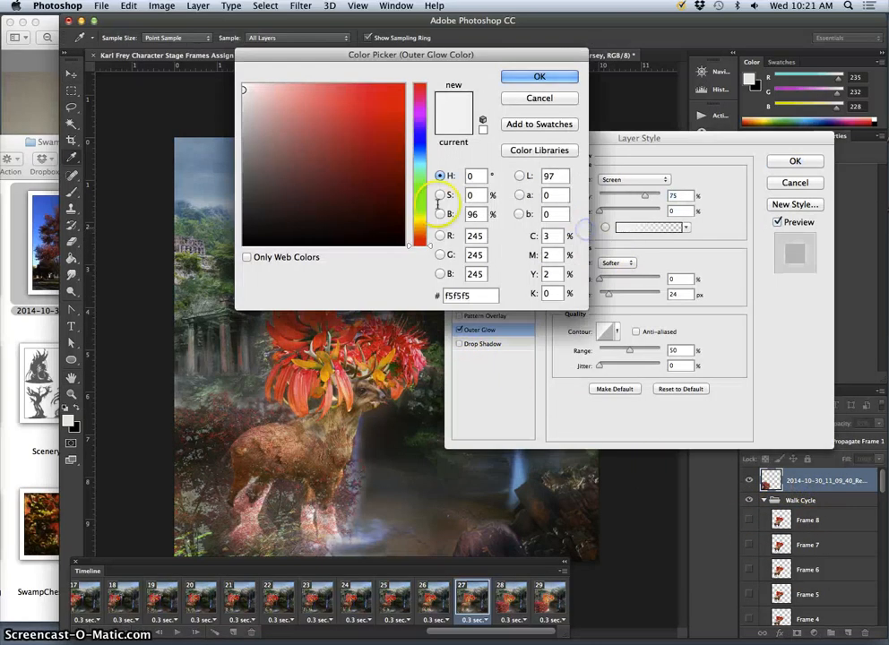
click(379, 177)
click(419, 231)
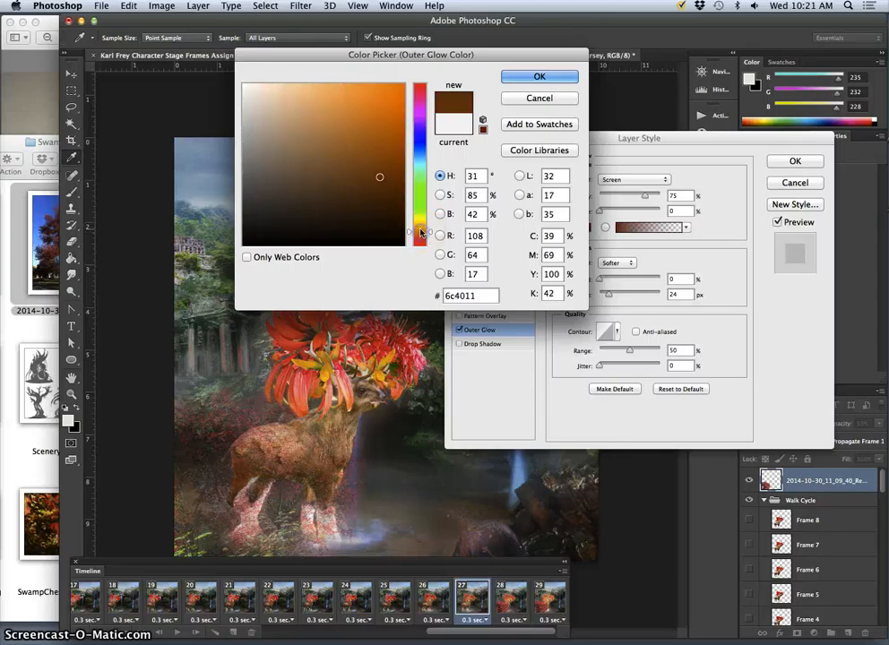
click(524, 79)
click(793, 162)
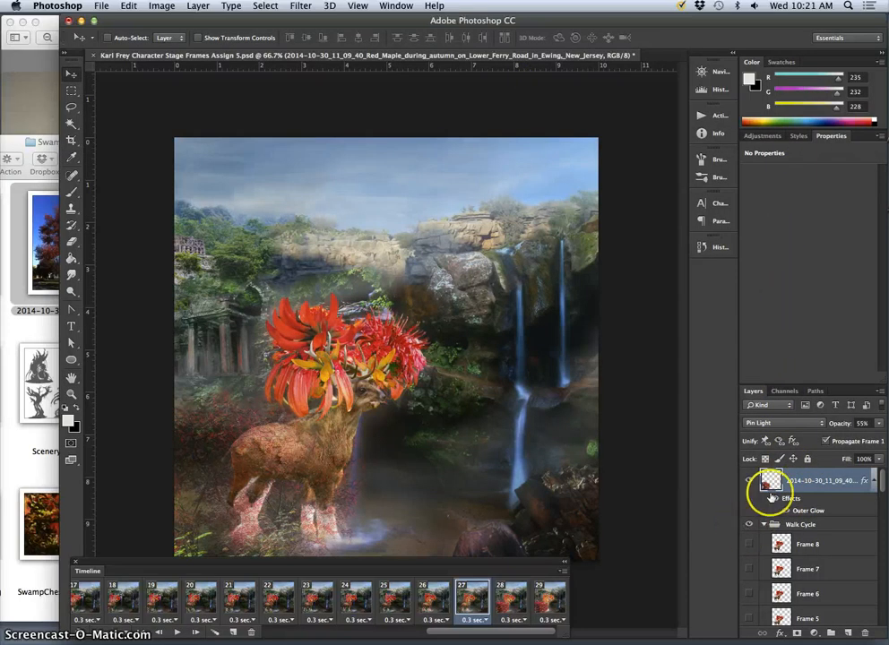
- Duplicate the glowing maple layer and hide the original maple layer in frame 27
drag(781, 491, 793, 498)
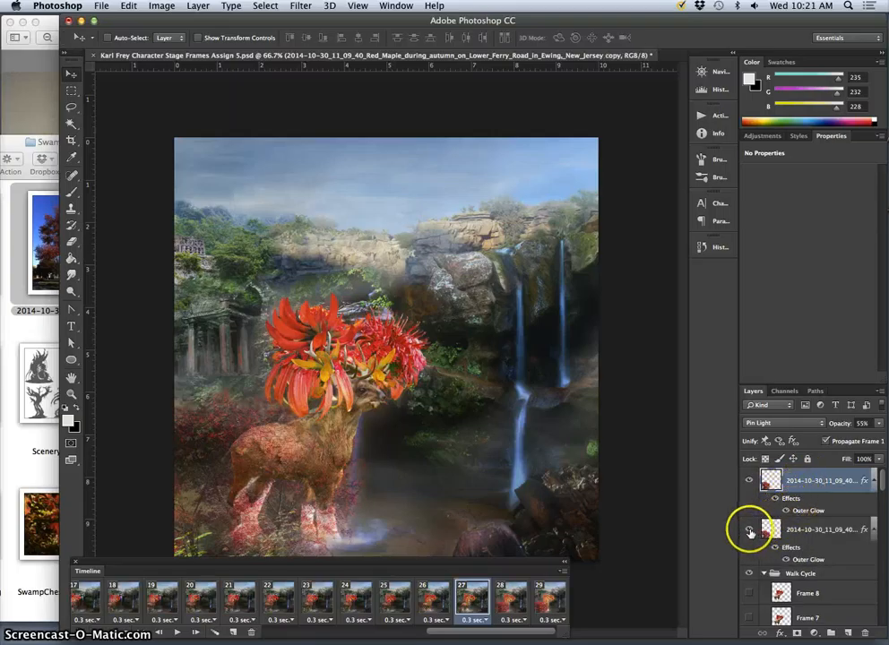
click(749, 530)
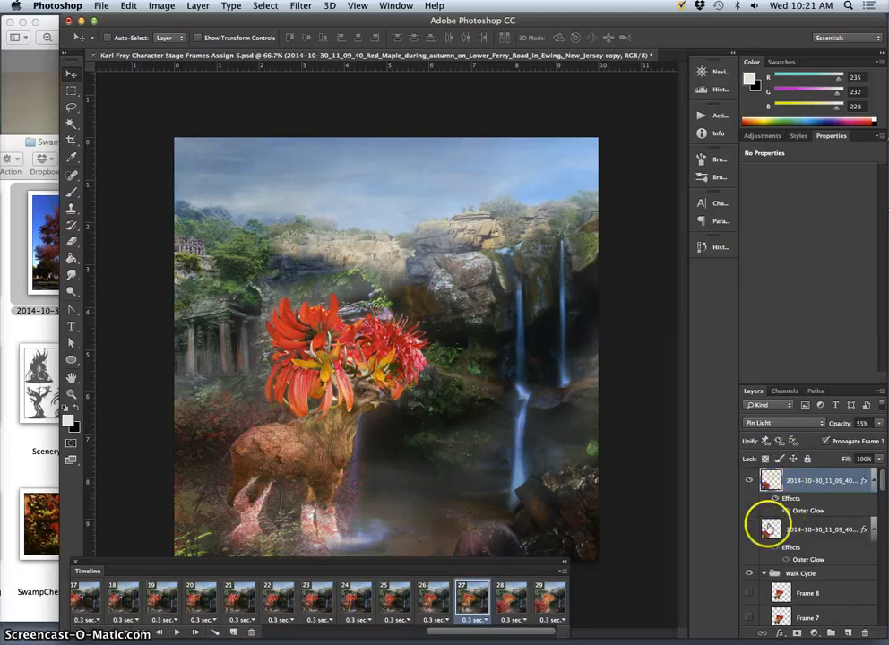
- Compare the maple foliage across frames 24 to 27, then return to the start of the frame sequence
click(438, 602)
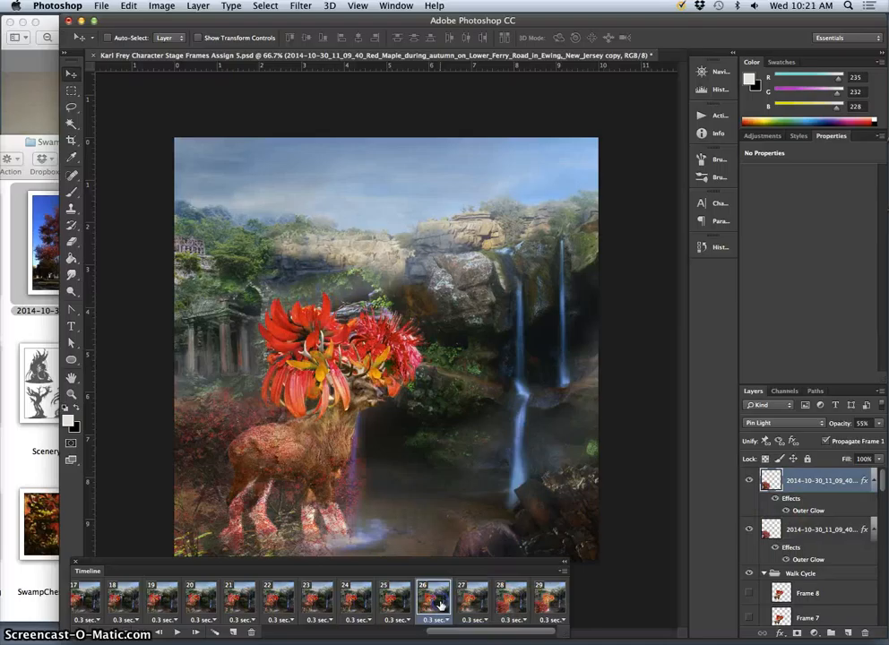
click(396, 604)
click(359, 602)
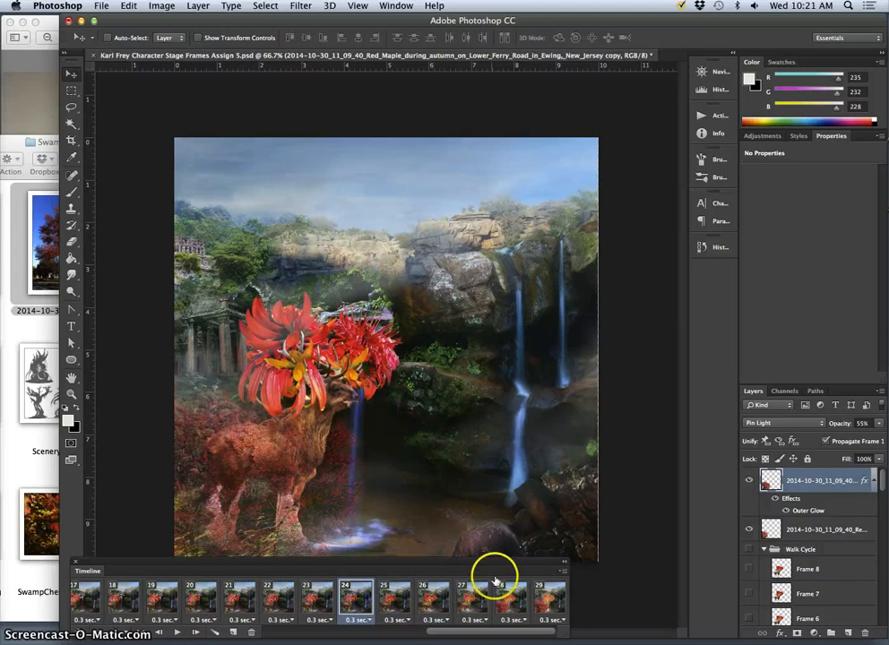
click(461, 606)
click(435, 604)
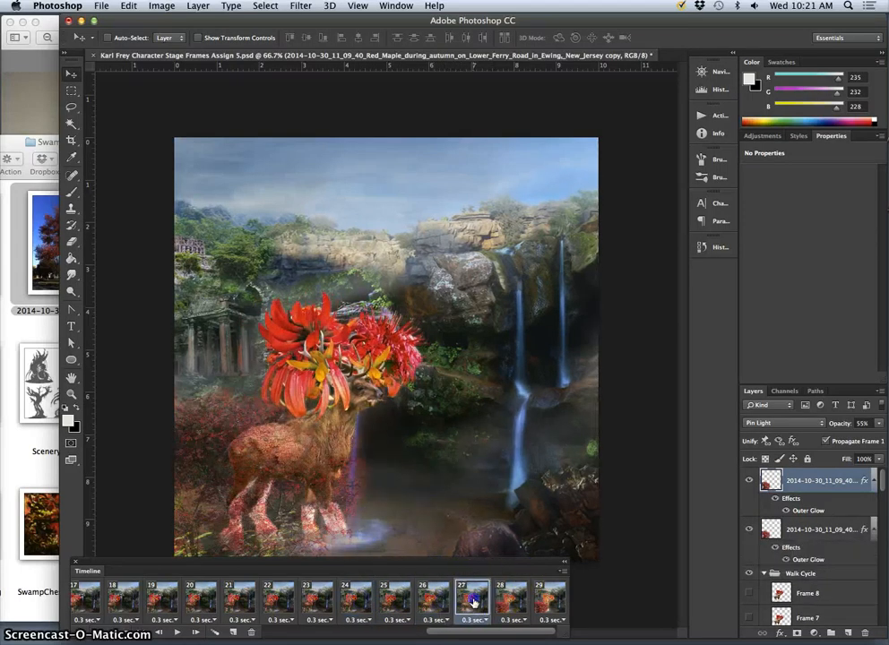
click(473, 606)
click(438, 605)
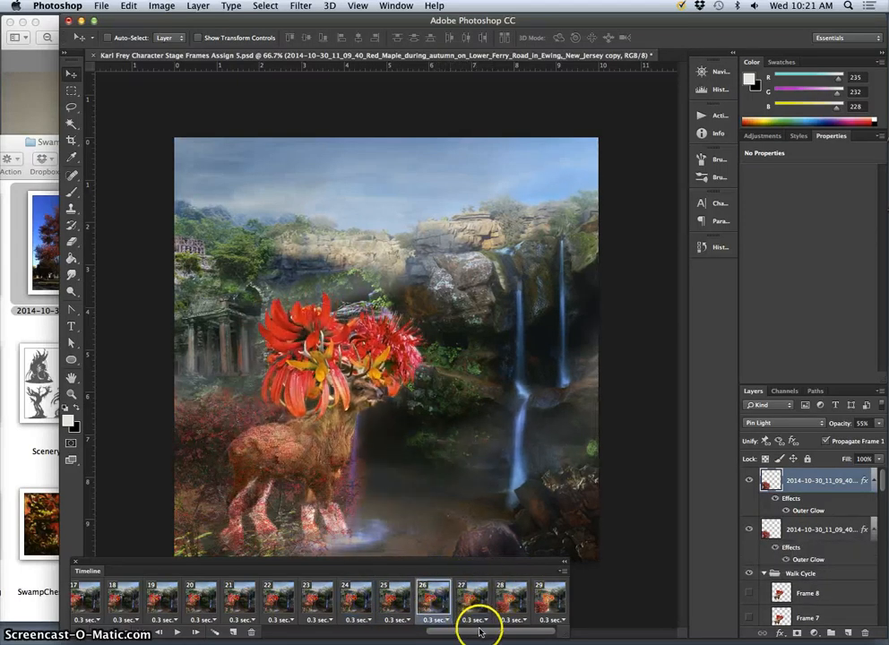
mouse_move(479, 632)
mouse_down()
mouse_move(461, 639)
mouse_move(470, 636)
mouse_up()
click(437, 603)
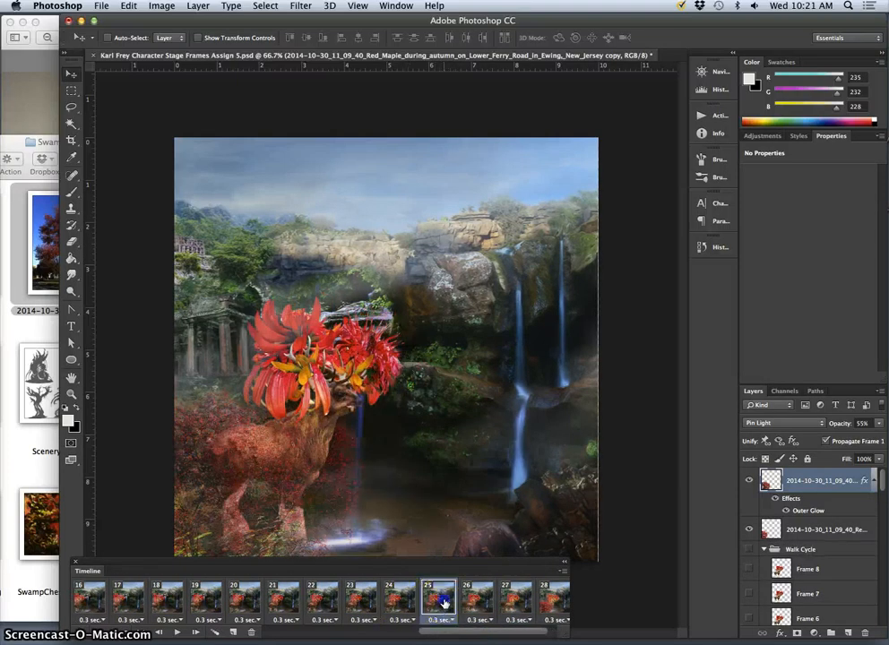
click(475, 598)
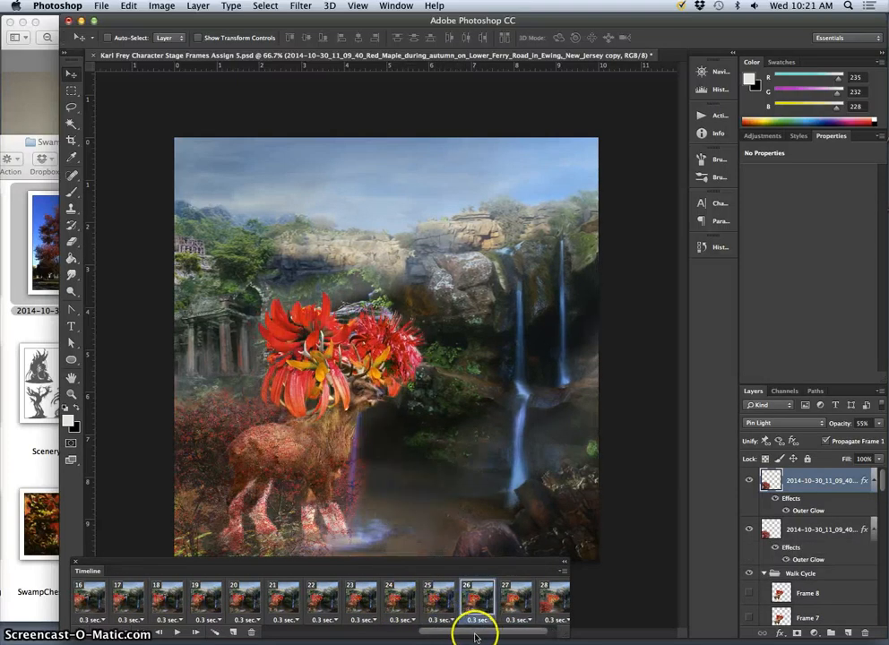
click(439, 605)
click(486, 603)
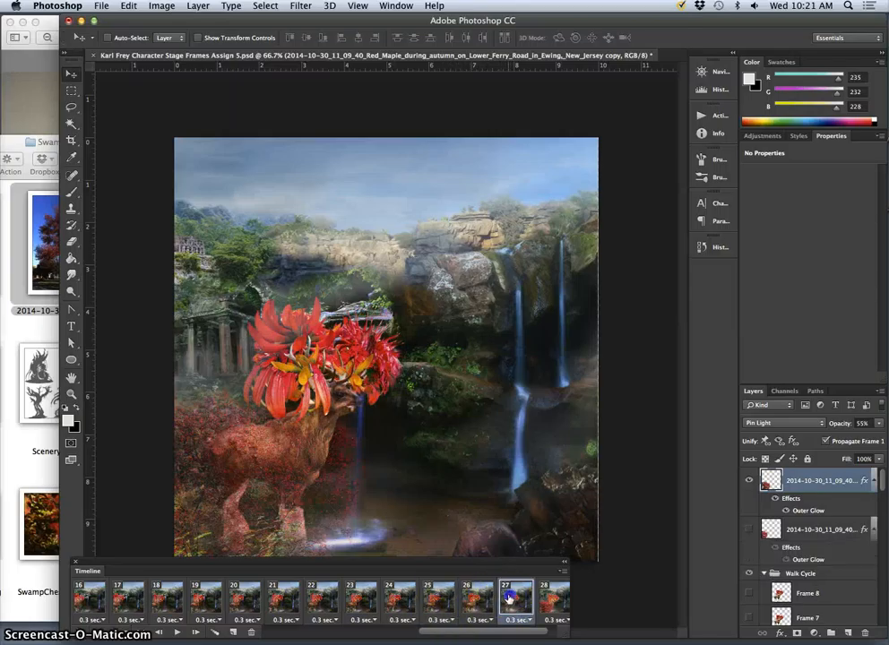
drag(479, 631, 314, 638)
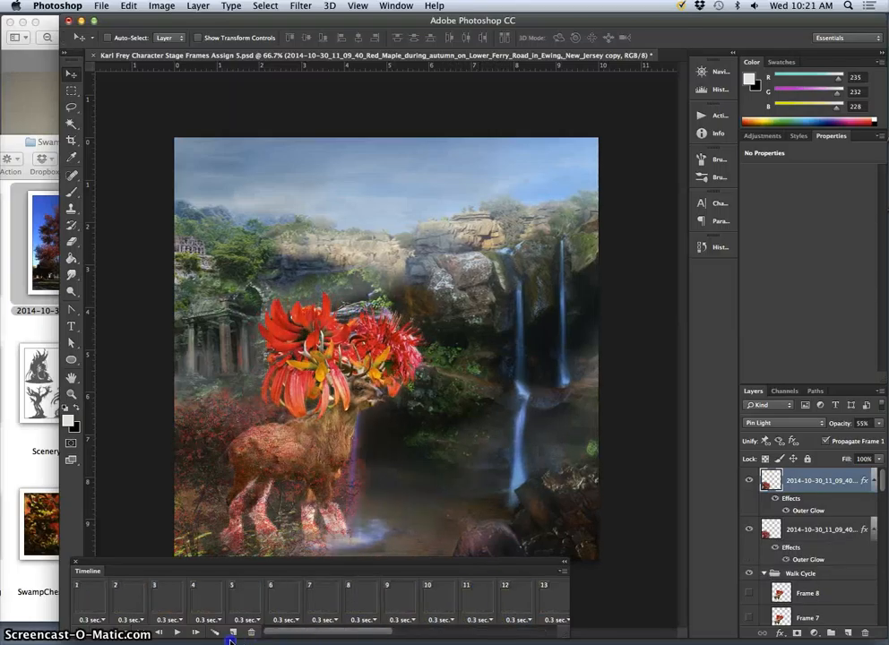